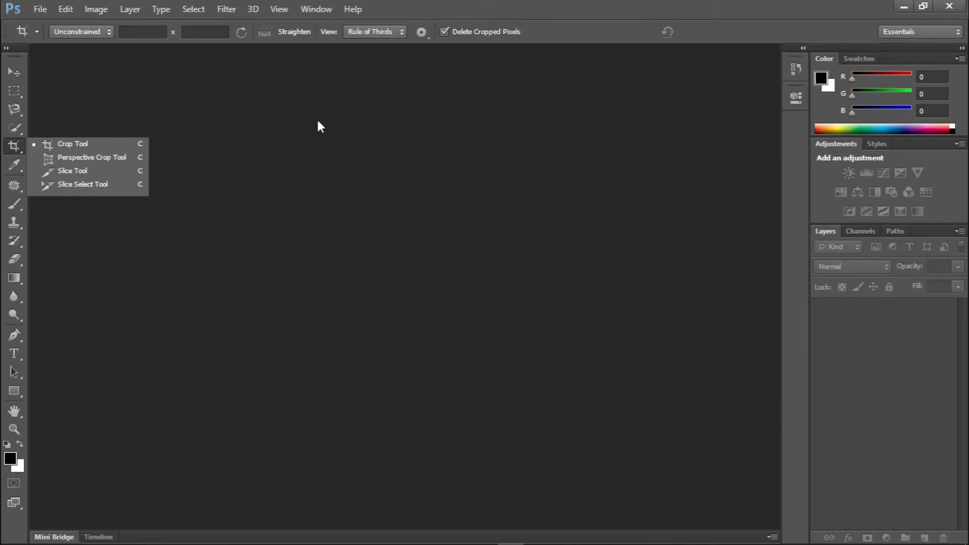
Create a new 1090 x 900 pixel RGB document at 300 pixels/inch with a white background.
left_click(318, 123)
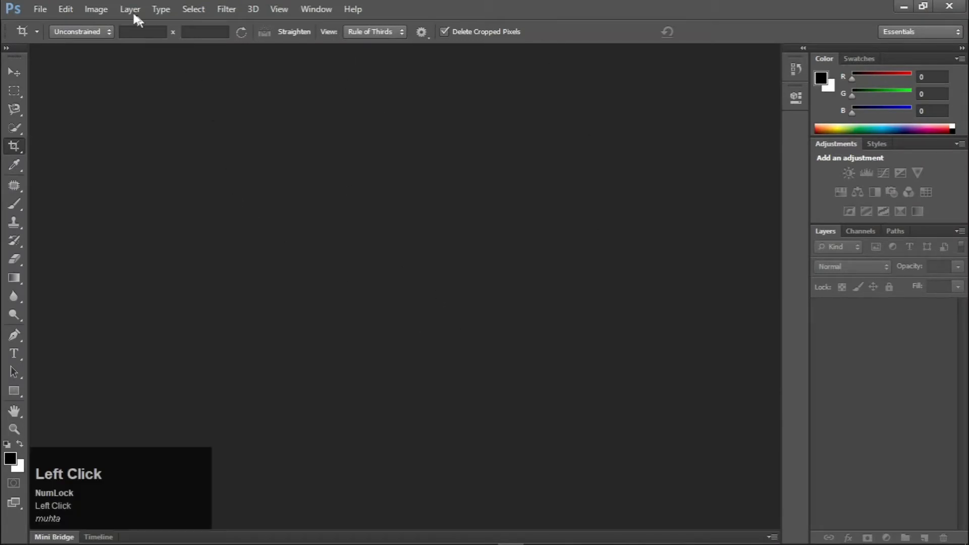
left_click(33, 8)
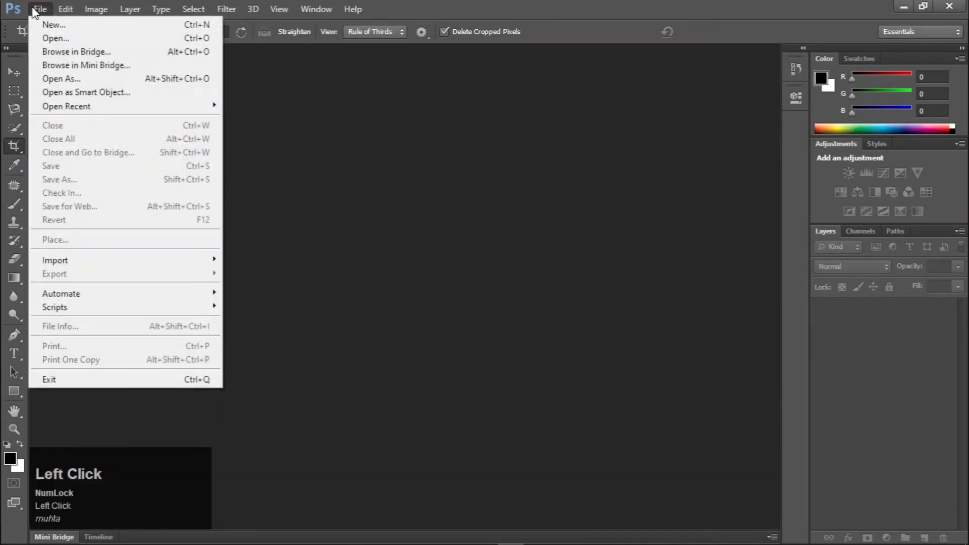
left_click(61, 30)
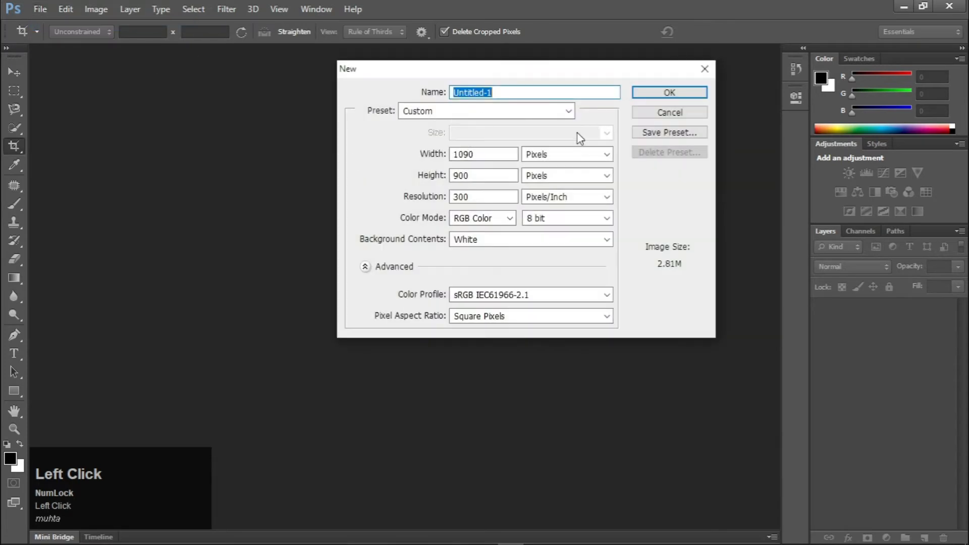
left_click(649, 95)
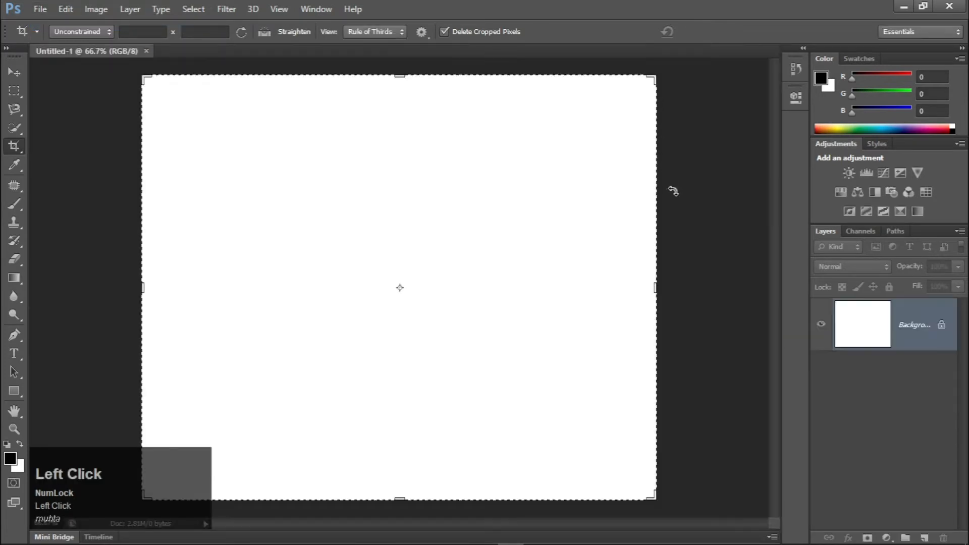
Examine the tool variants grouped under Quick Selection and Crop, and return to the Move tool.
left_click(15, 73)
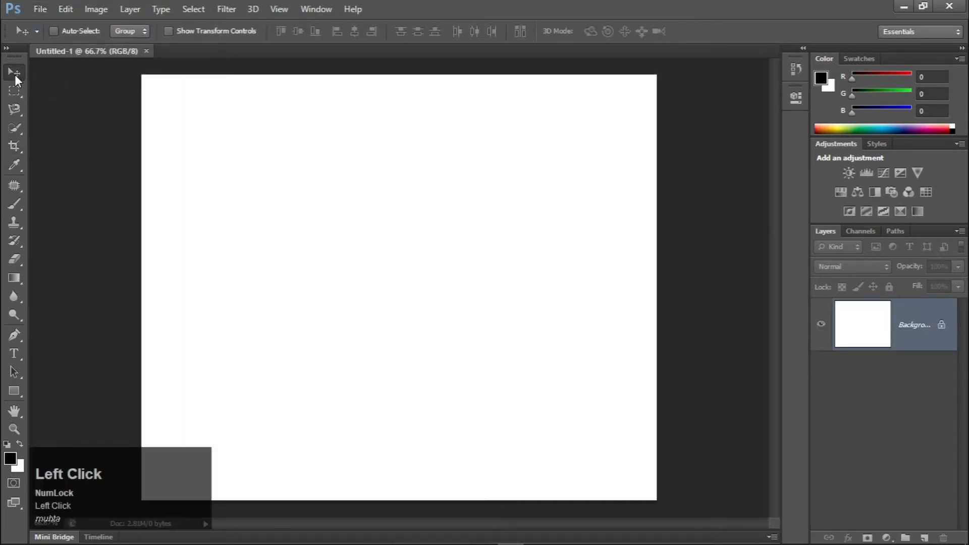
right_click(15, 136)
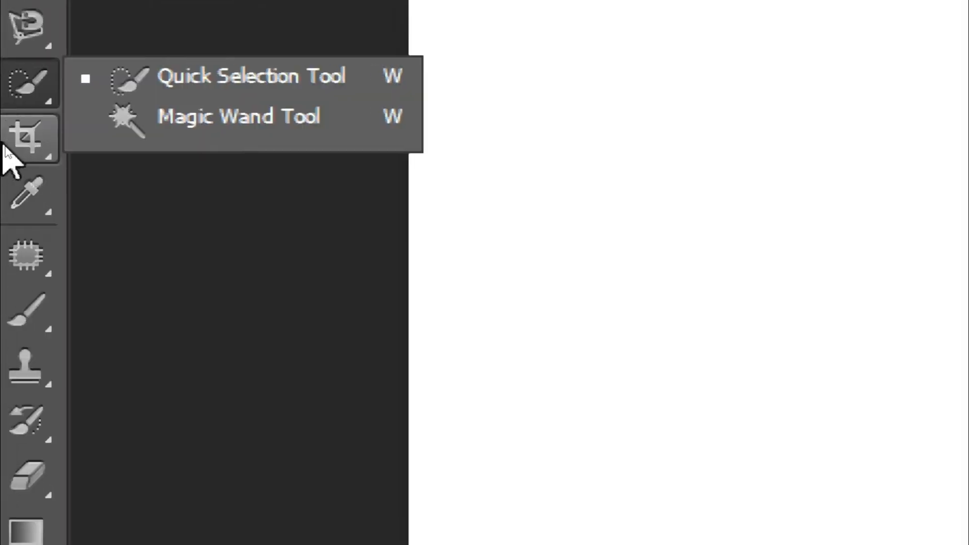
left_click(31, 133)
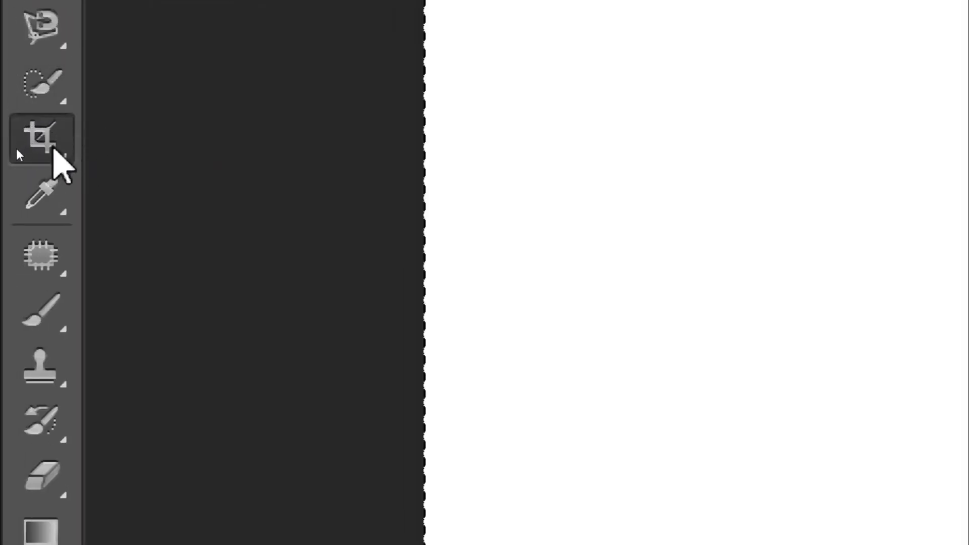
right_click(36, 145)
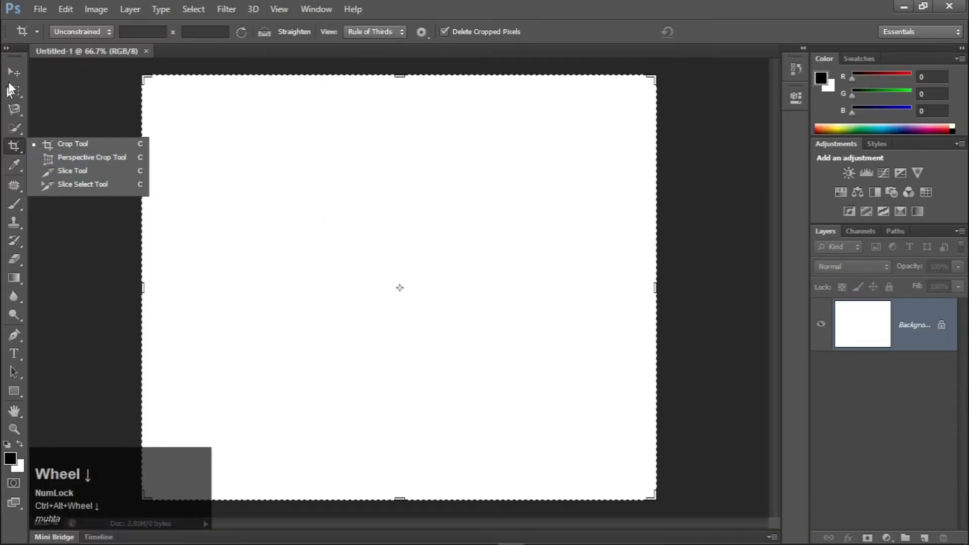
left_click(13, 75)
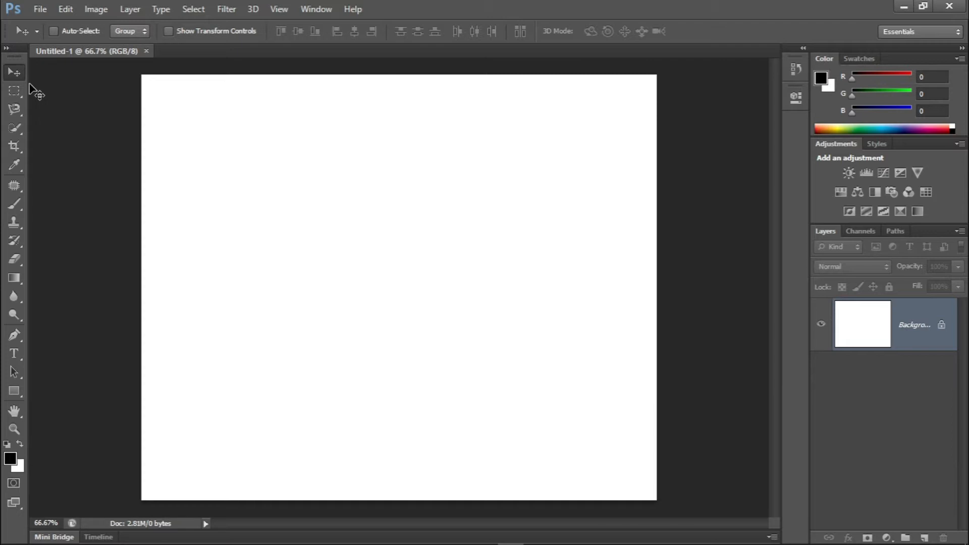
Open the photo of the man seated below a circular opening from pics for photoshop, and convert its Background to a regular layer.
left_click(29, 12)
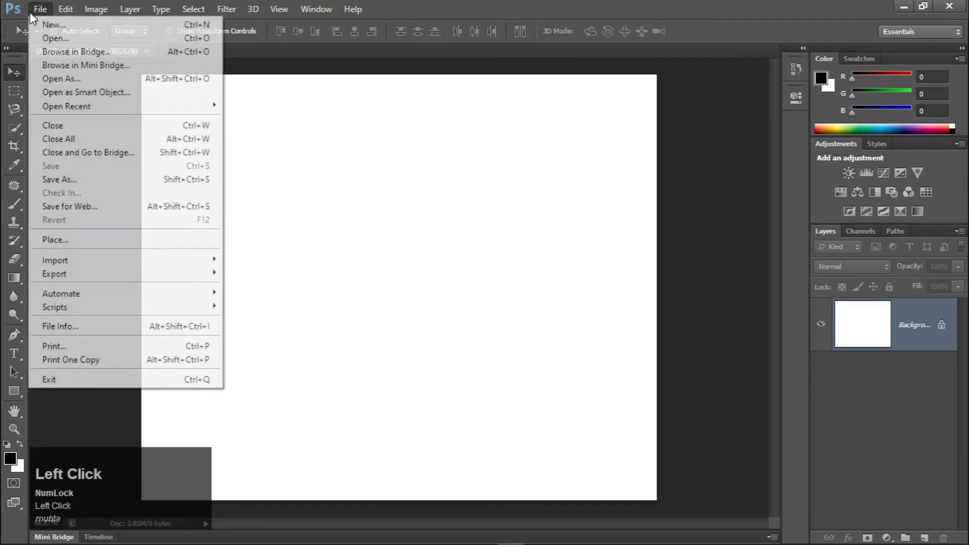
left_click(63, 39)
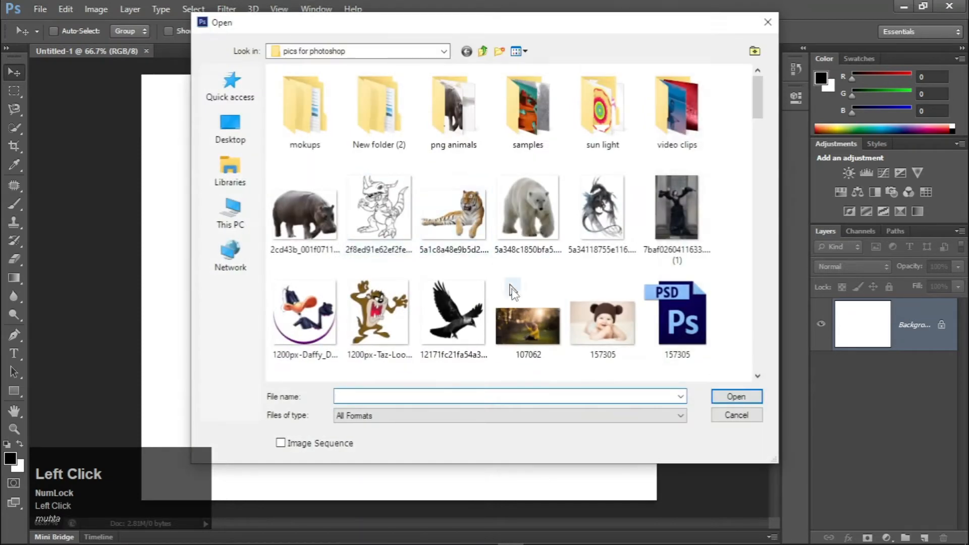
left_click(511, 285)
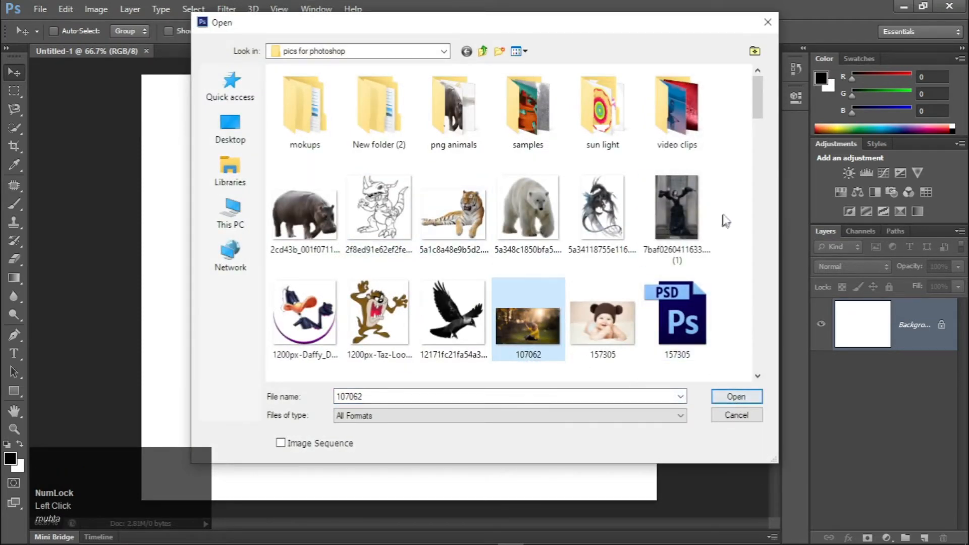
left_click_drag(757, 96, 752, 325)
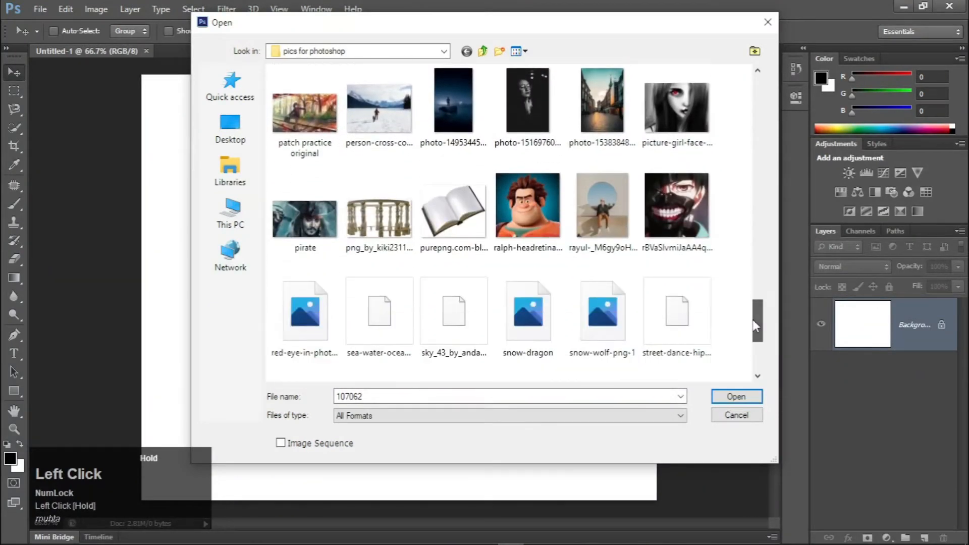
left_click(606, 202)
left_click(738, 397)
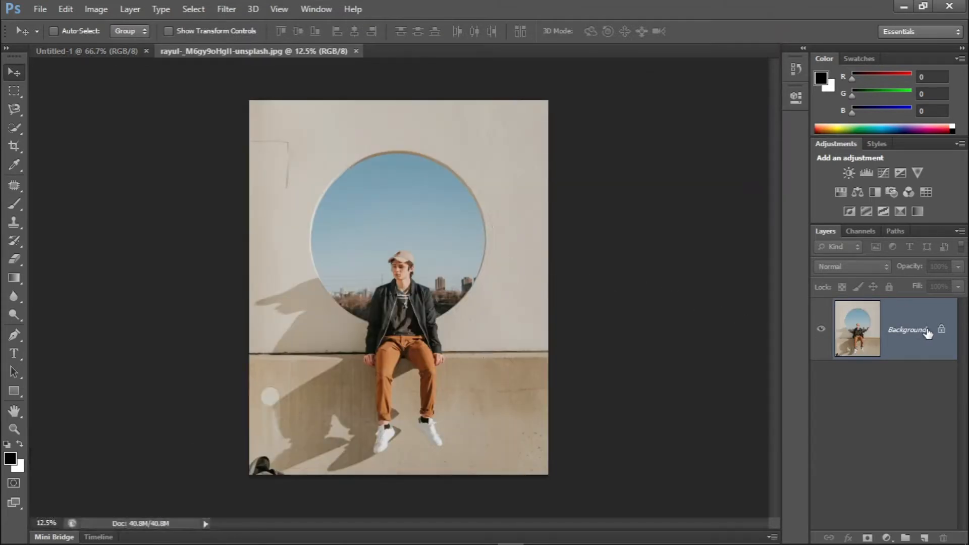
double_click(928, 333)
left_click(605, 167)
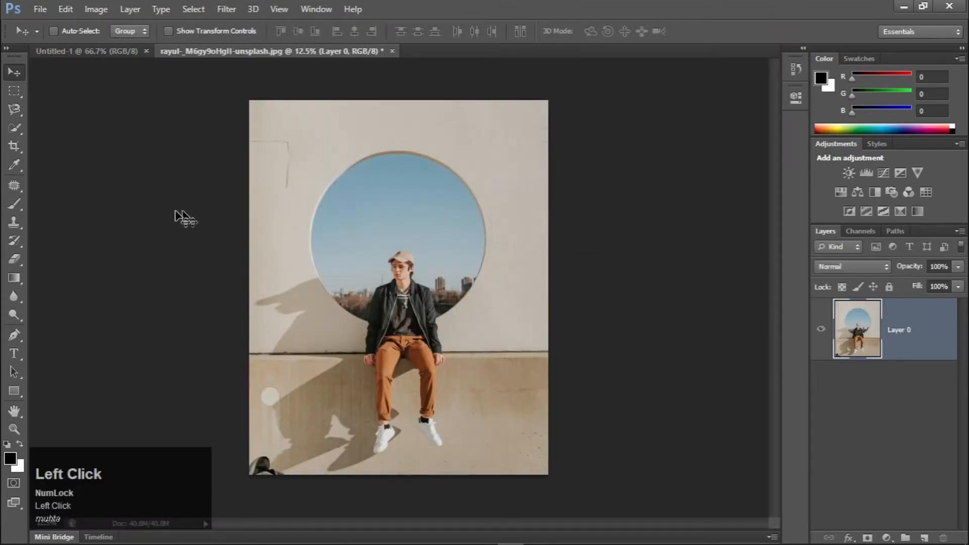
Try an unconstrained crop of all four sides, framing the circular opening and the seated man, and undo it.
right_click(6, 149)
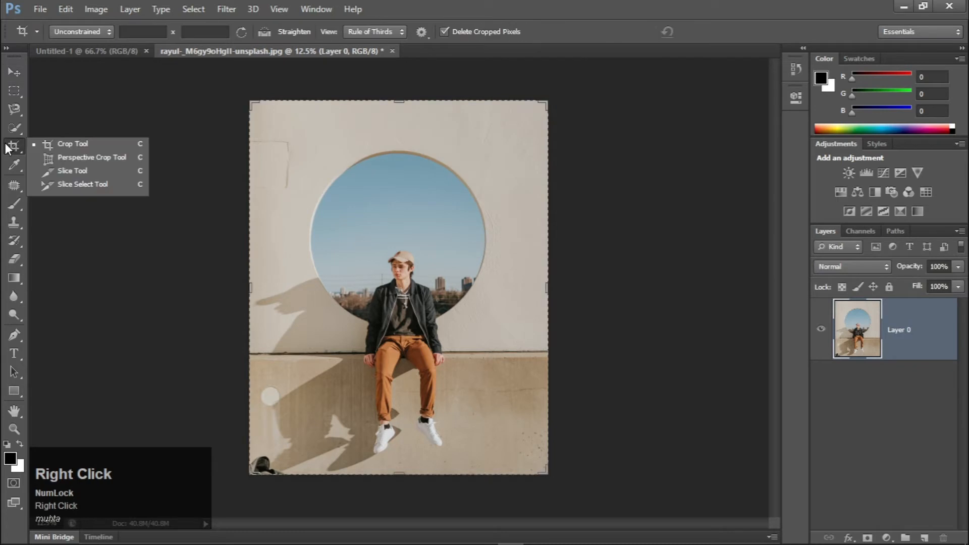
left_click(83, 145)
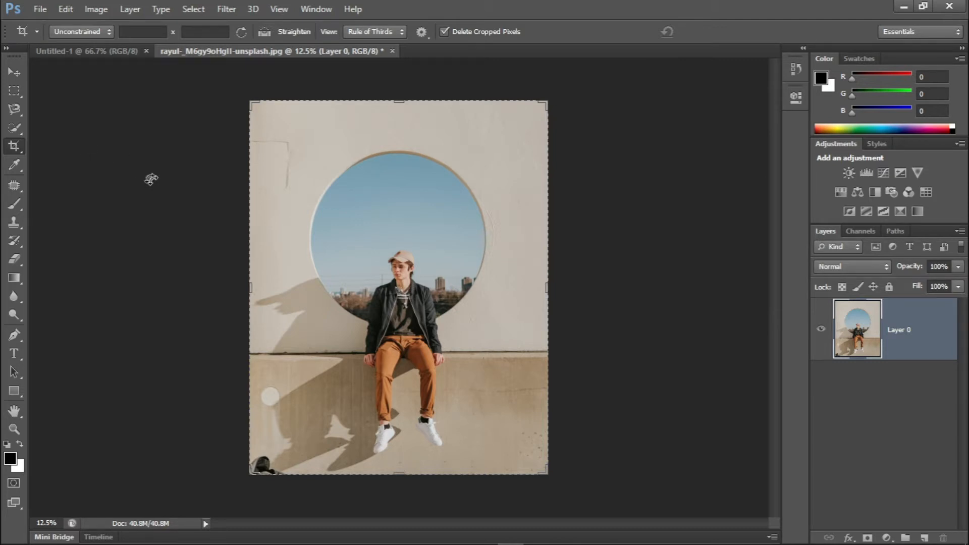
left_click(251, 286)
mouse_move(250, 286)
left_mouse_down()
mouse_move(283, 275)
mouse_move(280, 286)
left_mouse_up()
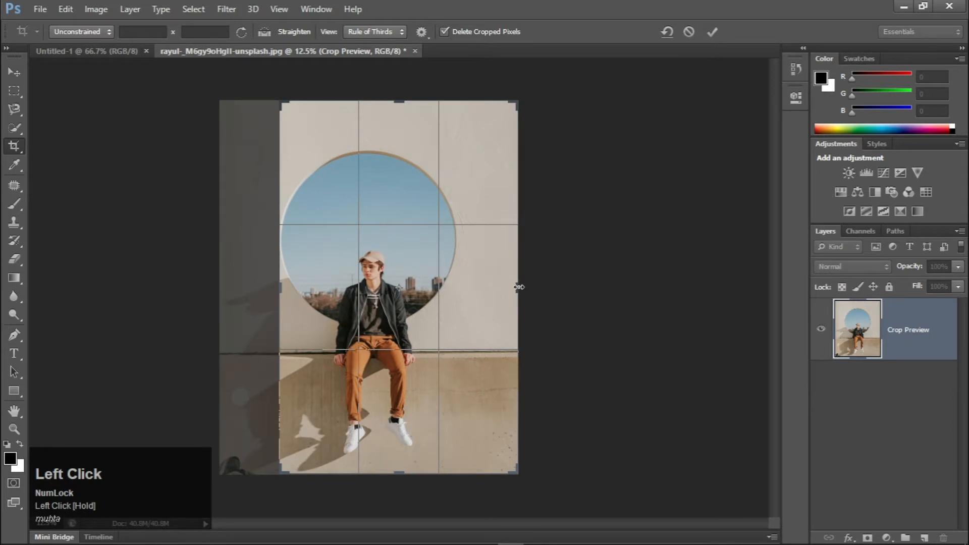
left_click_drag(519, 286, 487, 287)
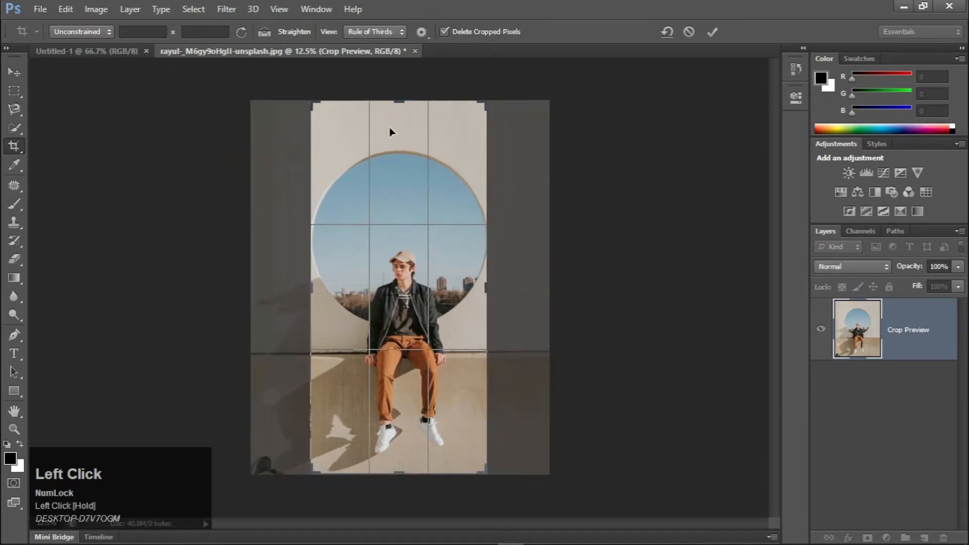
left_click_drag(398, 102, 398, 124)
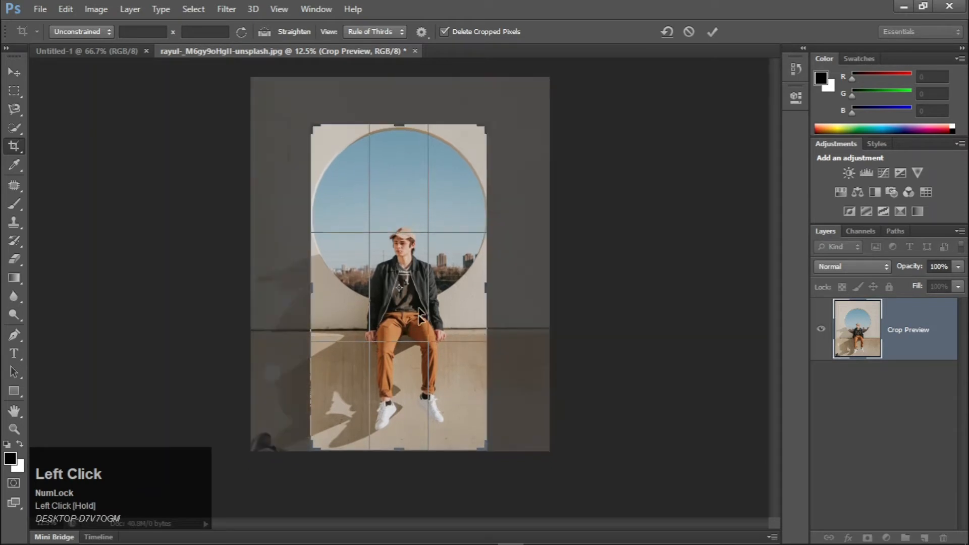
left_click_drag(389, 457, 407, 425)
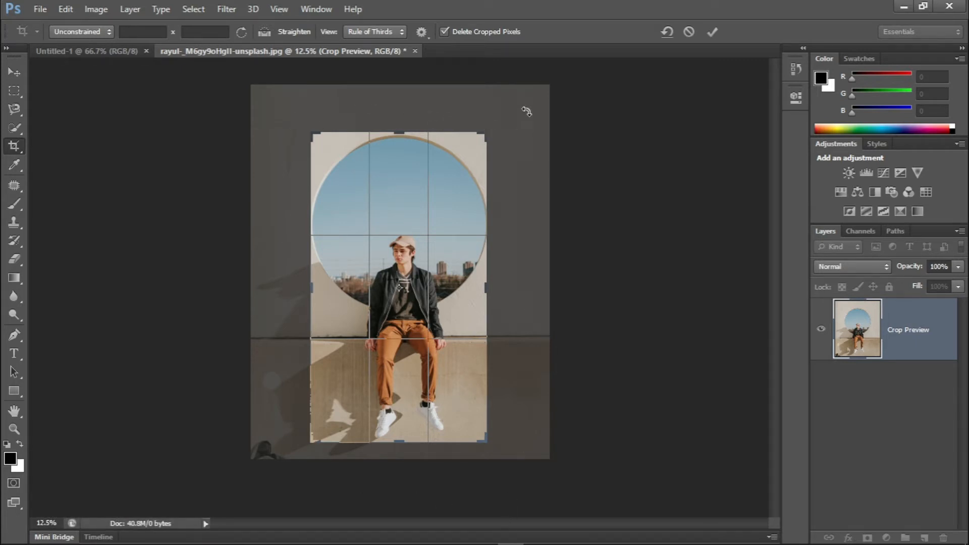
left_click(713, 31)
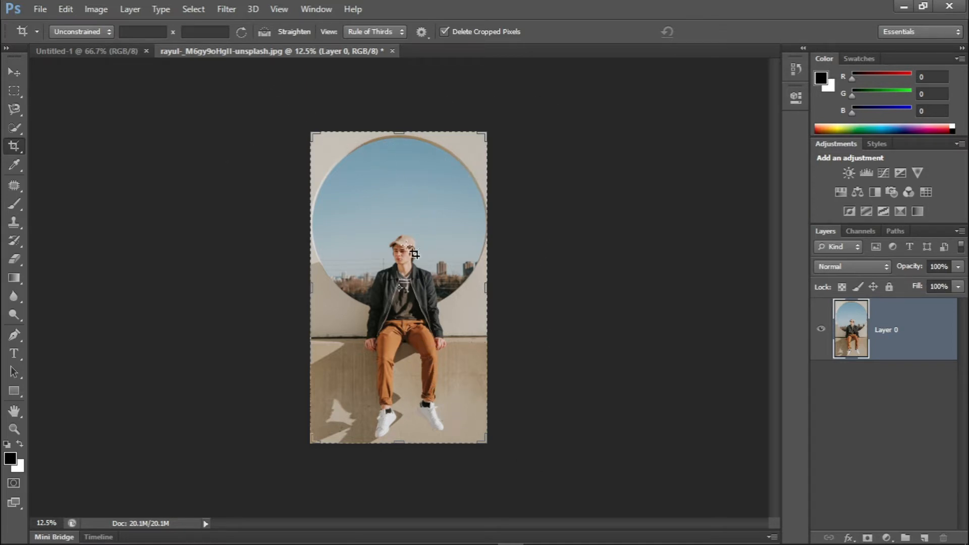
key("ctrl")
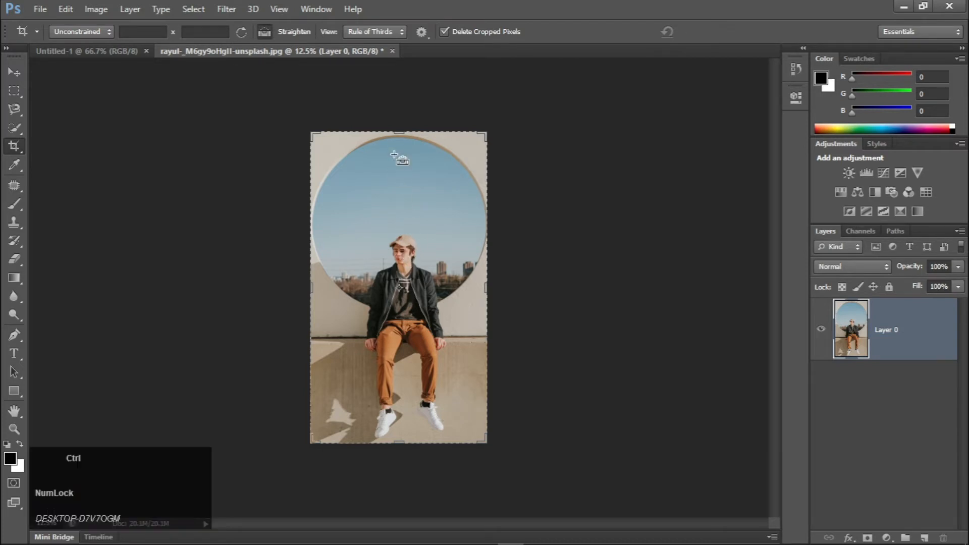
key("ctrl+alt+z")
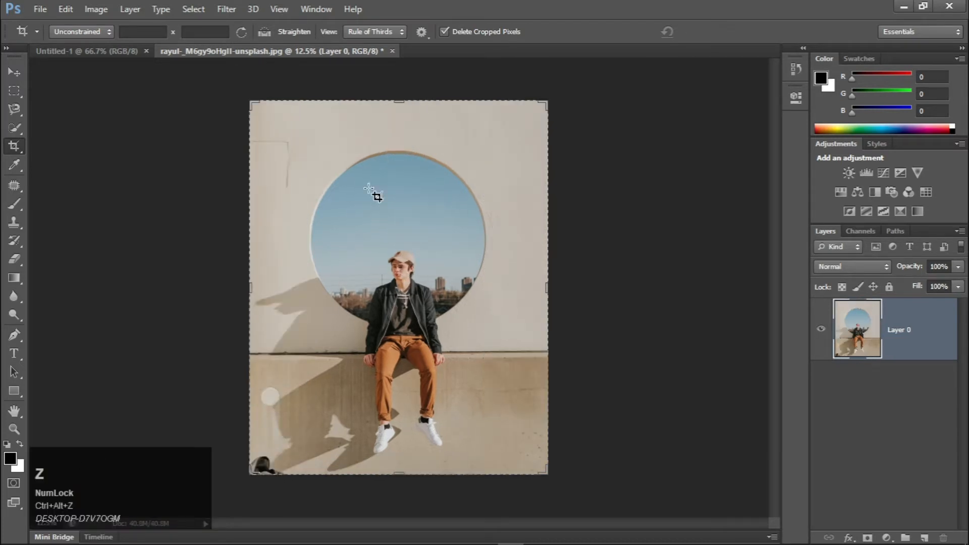
Preview the crop box with the 1 x 1 (Square), 4 x 5 (8 x 10) and 5 x 7 aspect ratios.
left_click(72, 30)
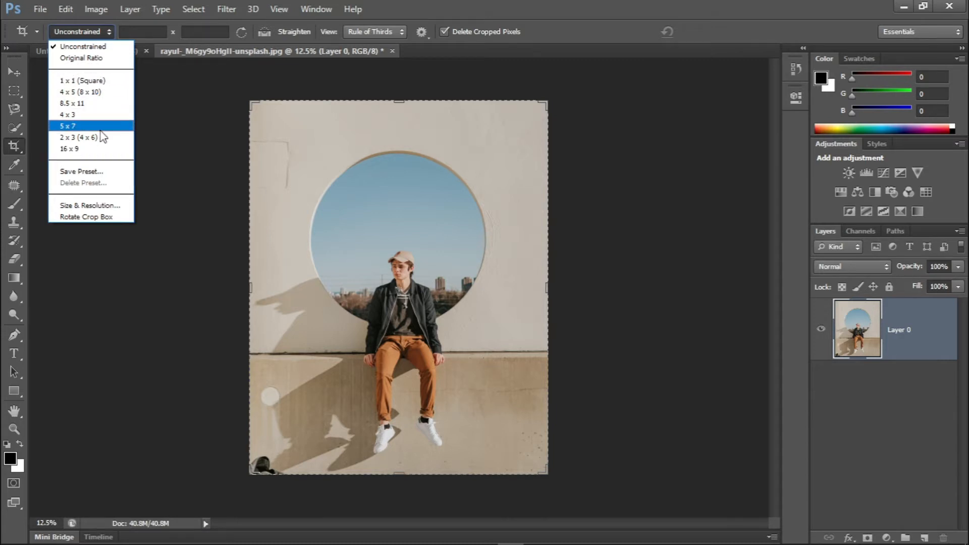
left_click(92, 85)
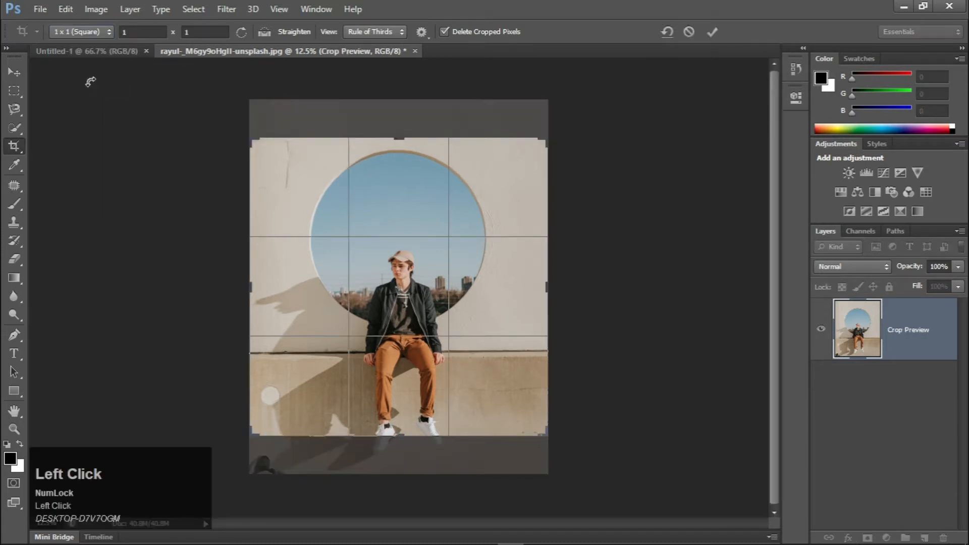
left_click(84, 32)
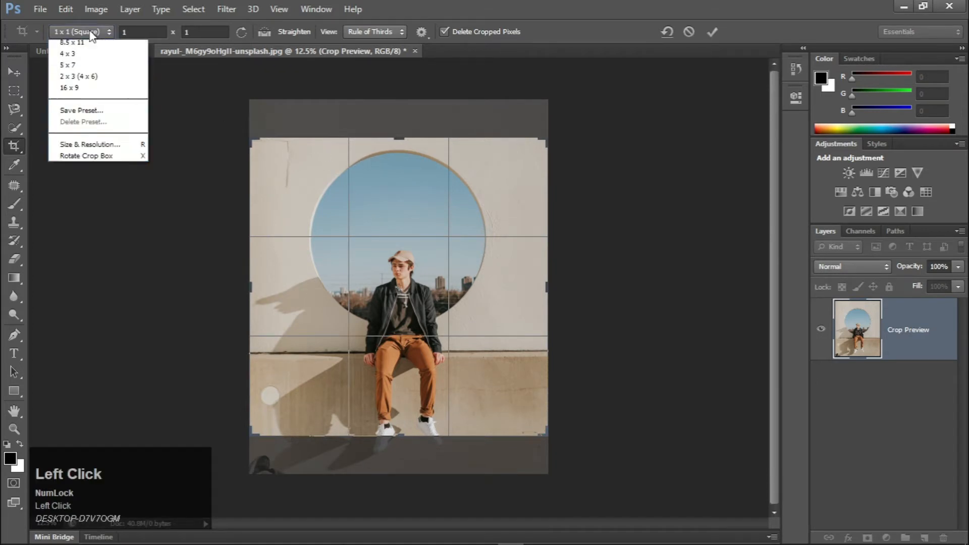
left_click(70, 92)
left_click(79, 32)
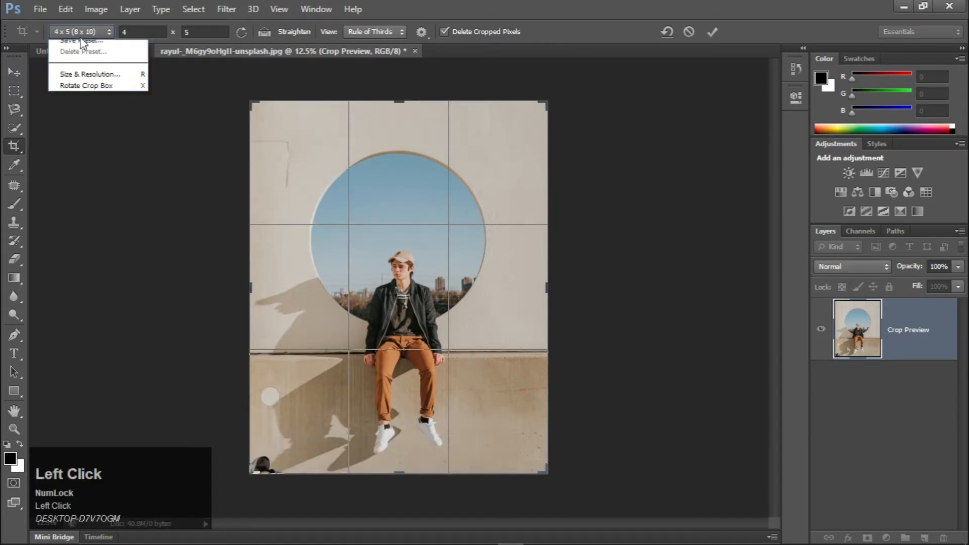
left_click(76, 122)
Try cropping the photo to the 16 x 9 preset ratio, and undo the crop.
left_click(78, 32)
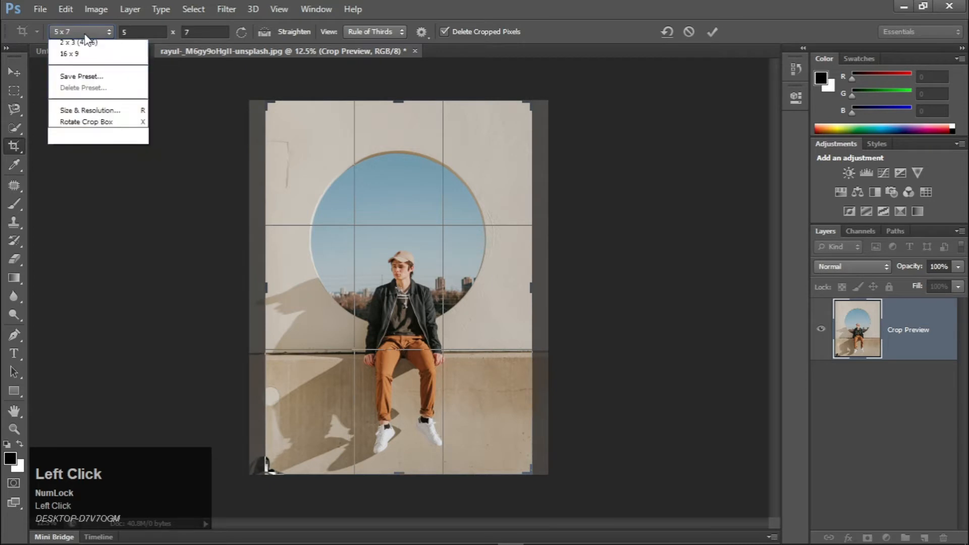
left_click(78, 148)
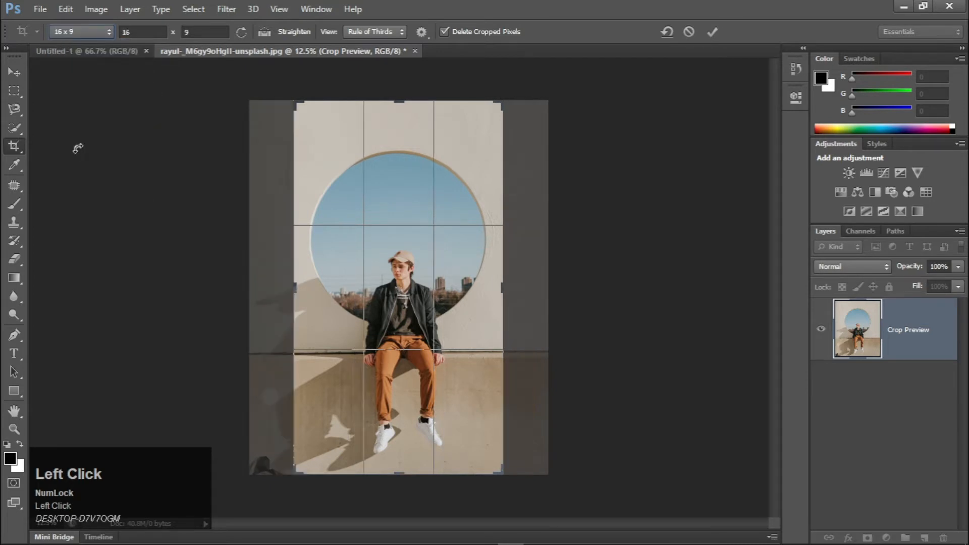
left_click(712, 32)
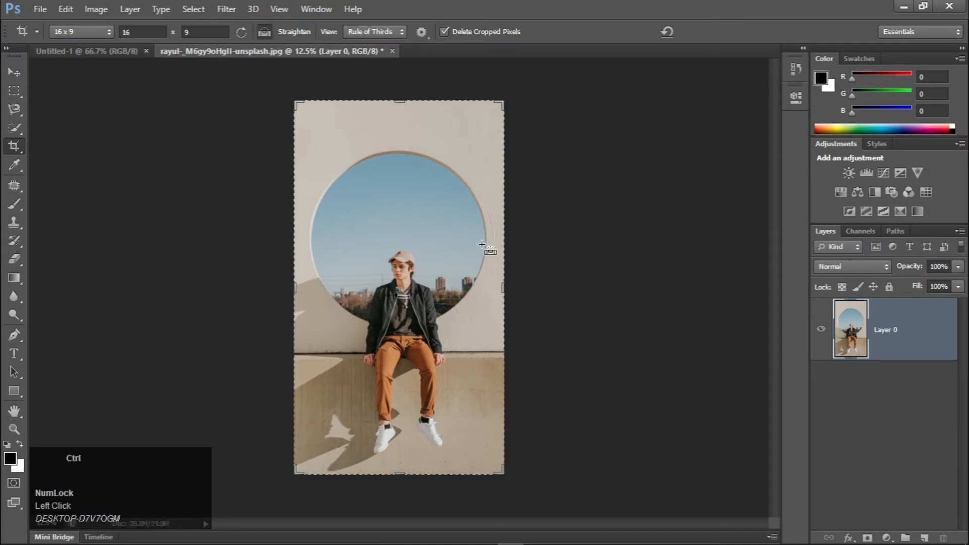
key("ctrl+z")
Try a landscape crop of the photo using a custom size of 4 inches by 6 inches, and undo it.
left_click(80, 32)
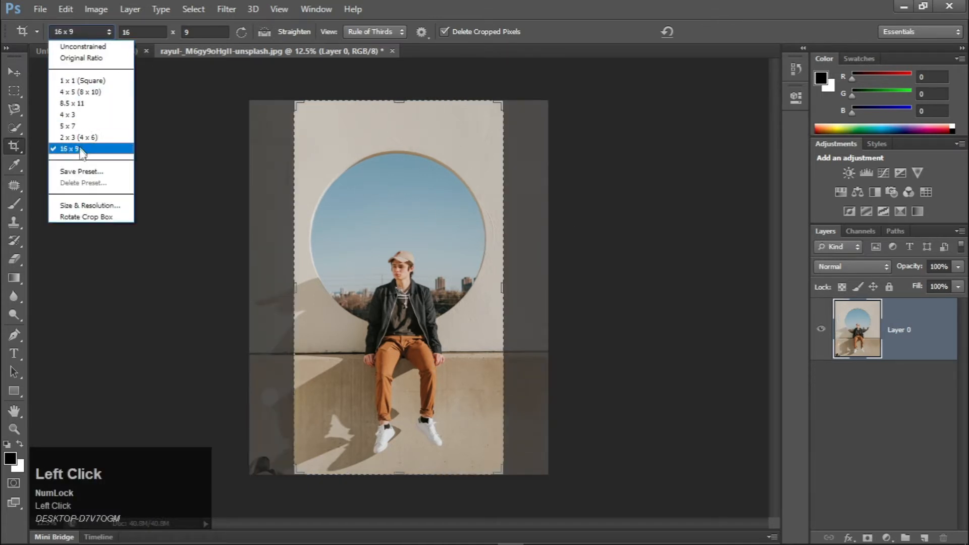
left_click(88, 204)
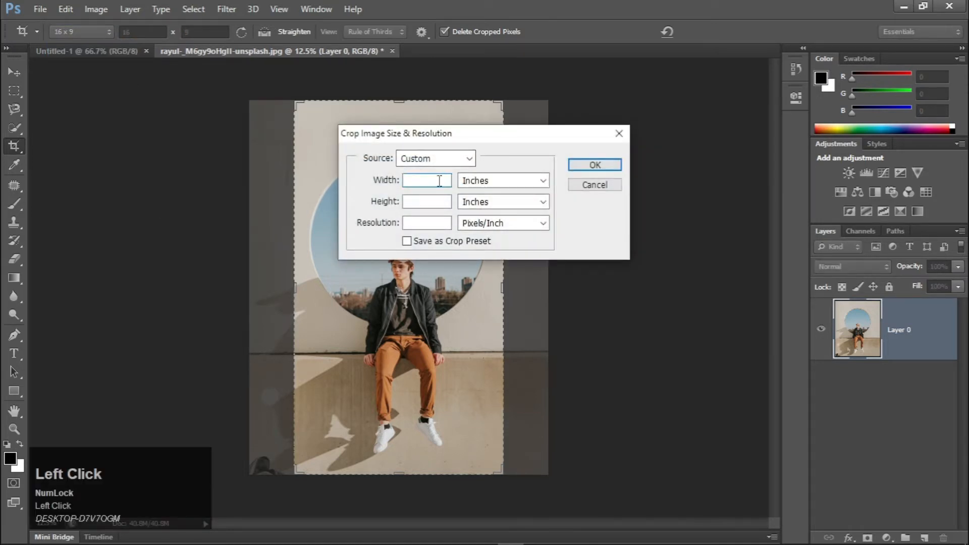
left_click(513, 186)
left_click(513, 187)
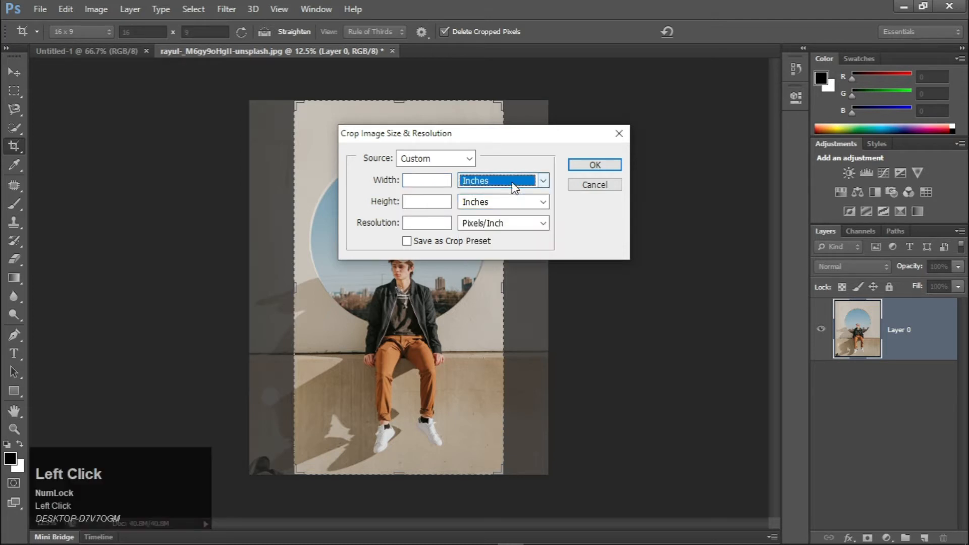
left_click(438, 183)
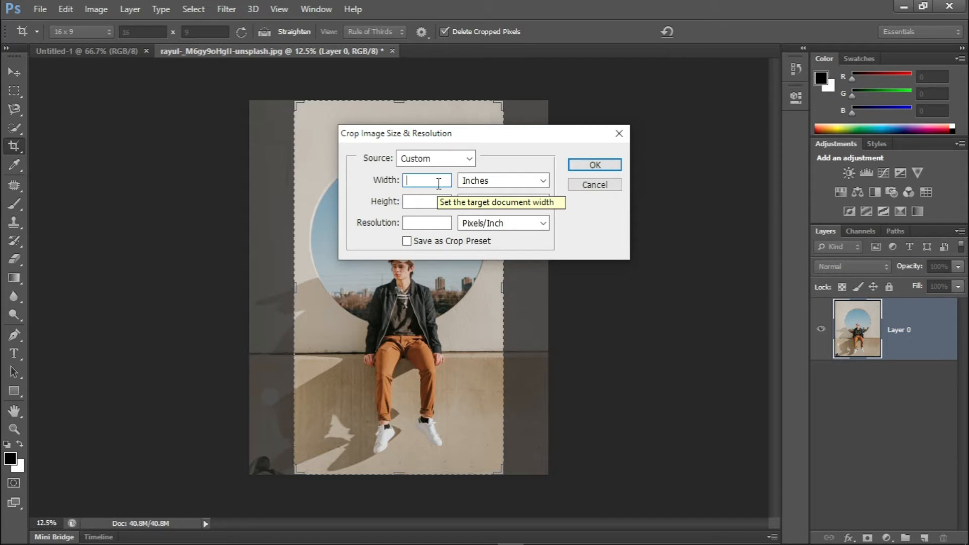
type("4")
left_click(438, 204)
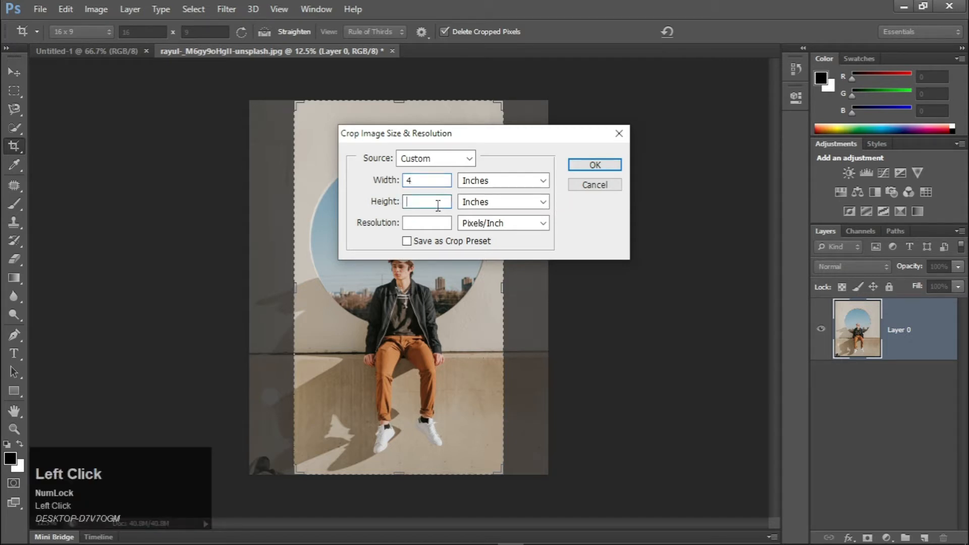
type("6")
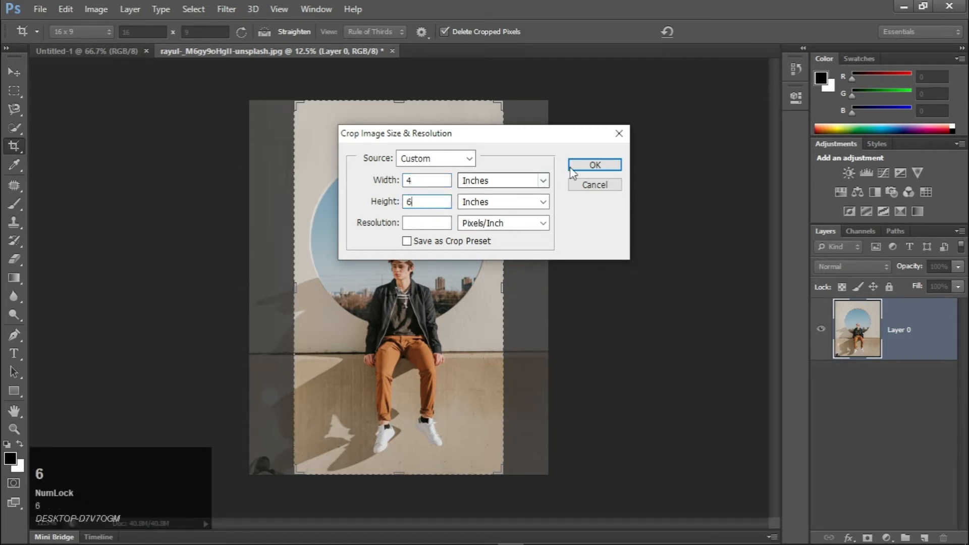
left_click(593, 165)
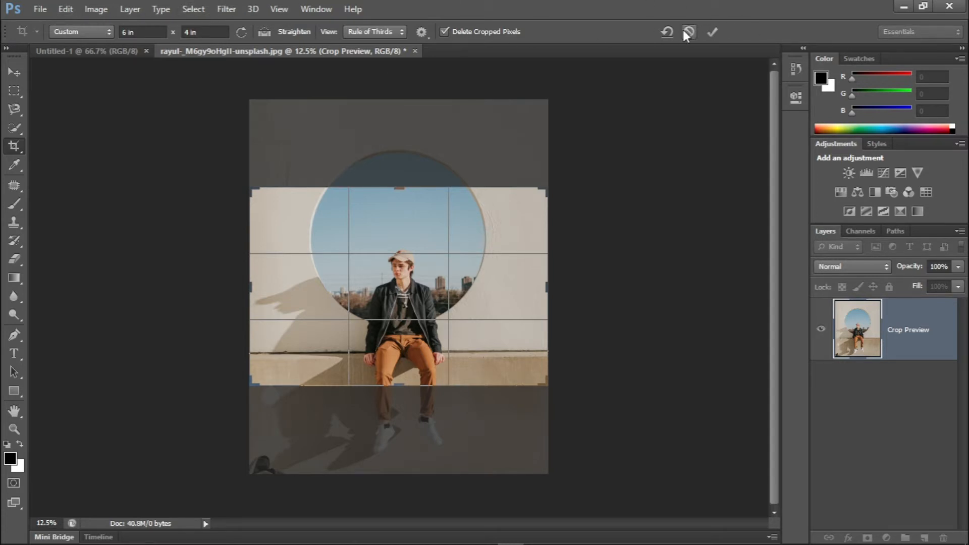
left_click(712, 32)
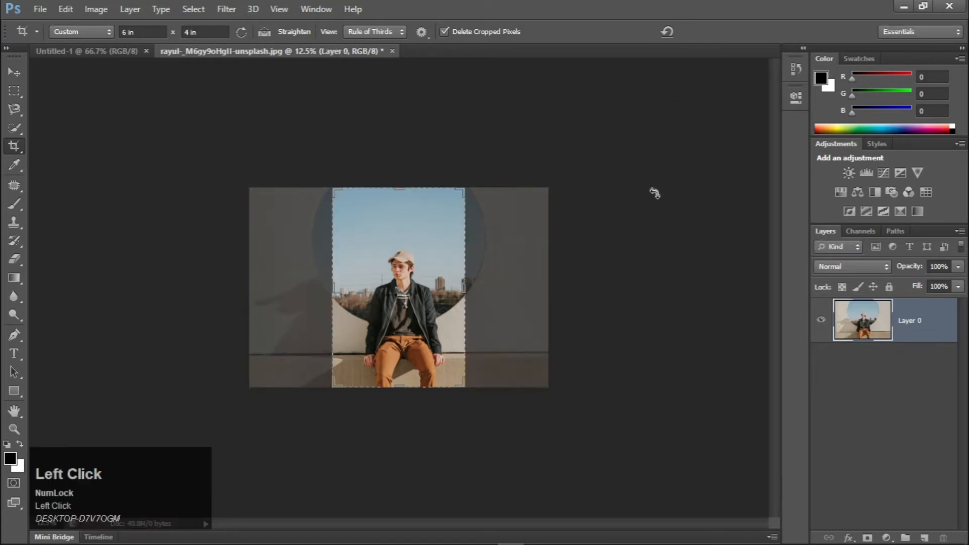
key("ctrl+alt+z")
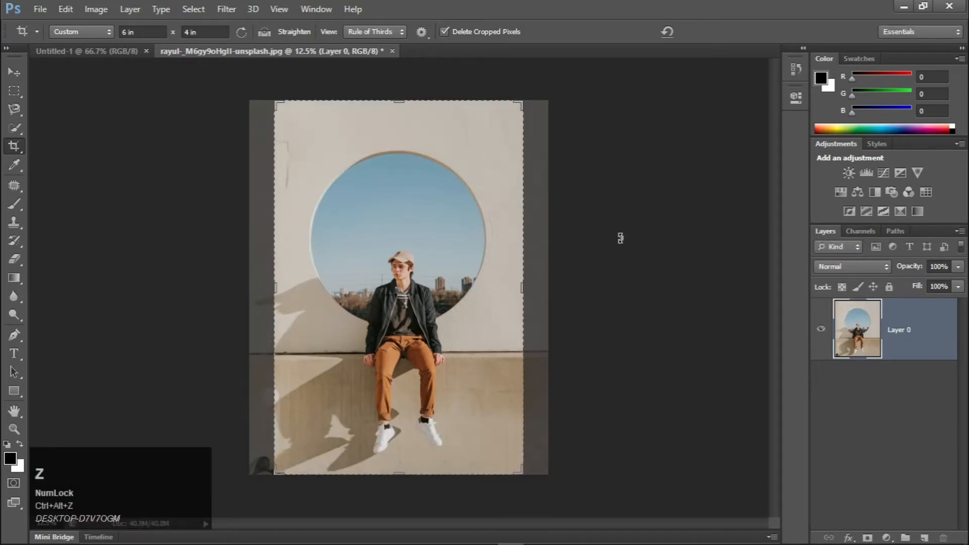
Try an unconstrained crop with the crop box rotated to landscape and the photo tilted clockwise, and undo it.
left_click(13, 68)
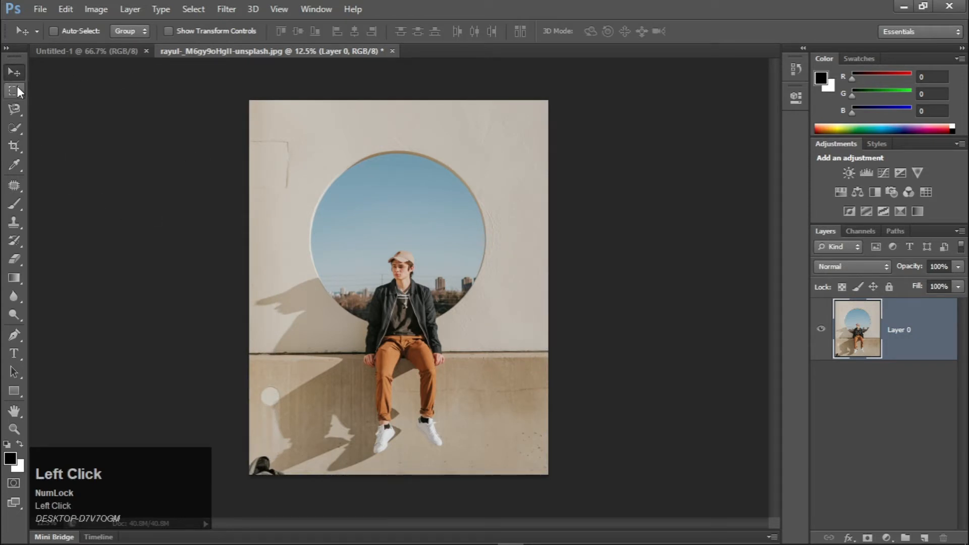
left_click(17, 147)
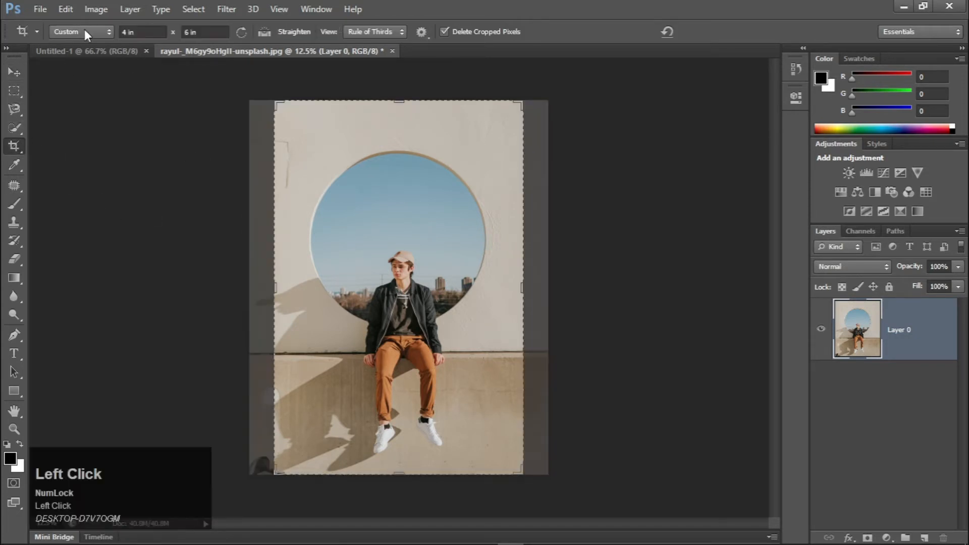
left_click(84, 30)
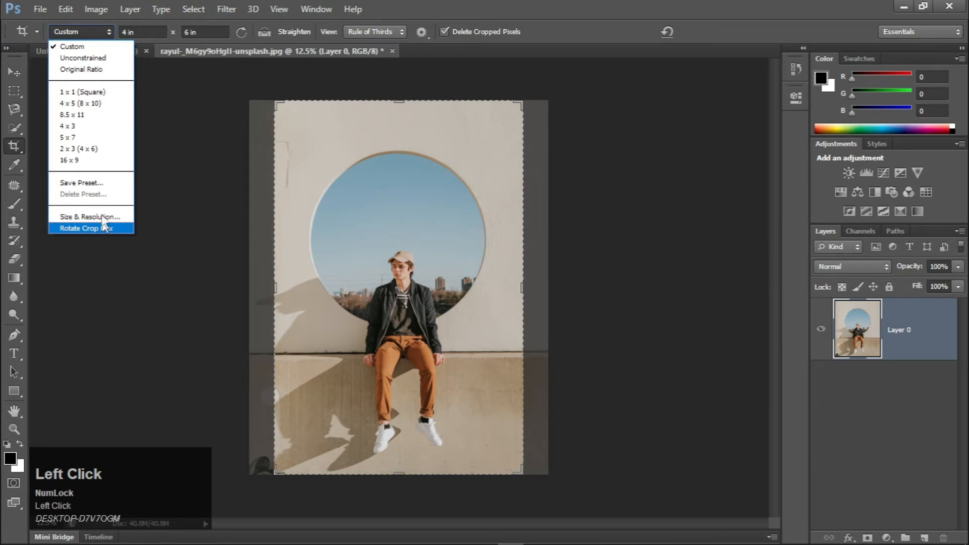
left_click(93, 58)
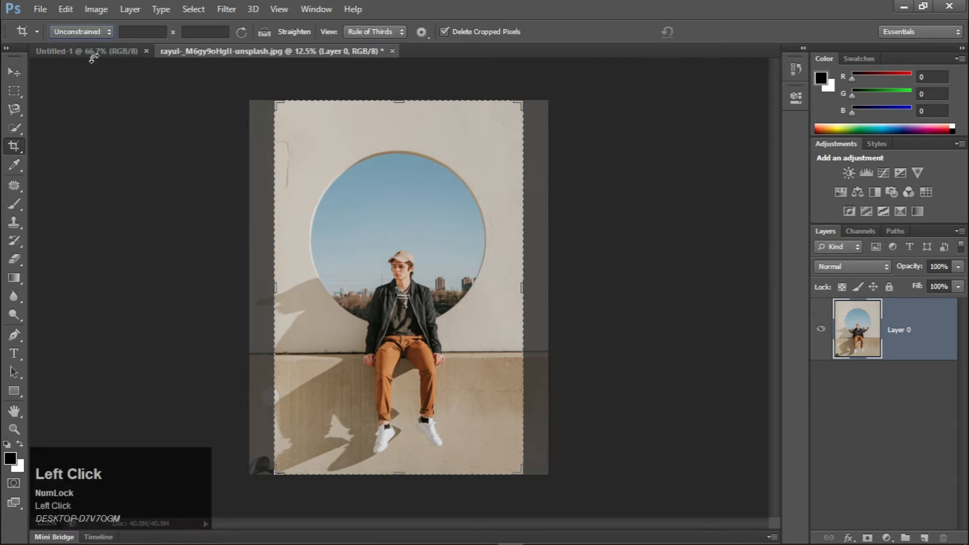
left_click(70, 30)
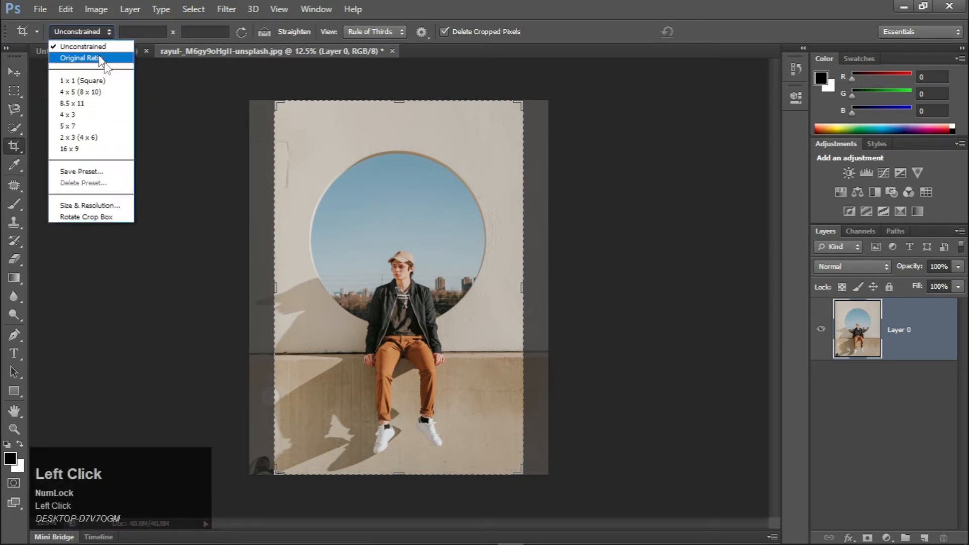
left_click(104, 217)
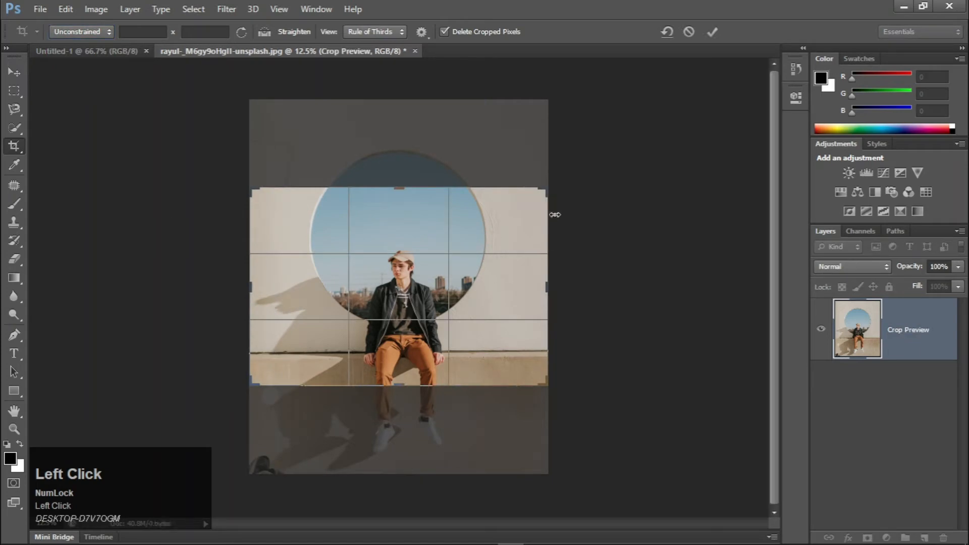
left_click_drag(558, 182, 466, 241)
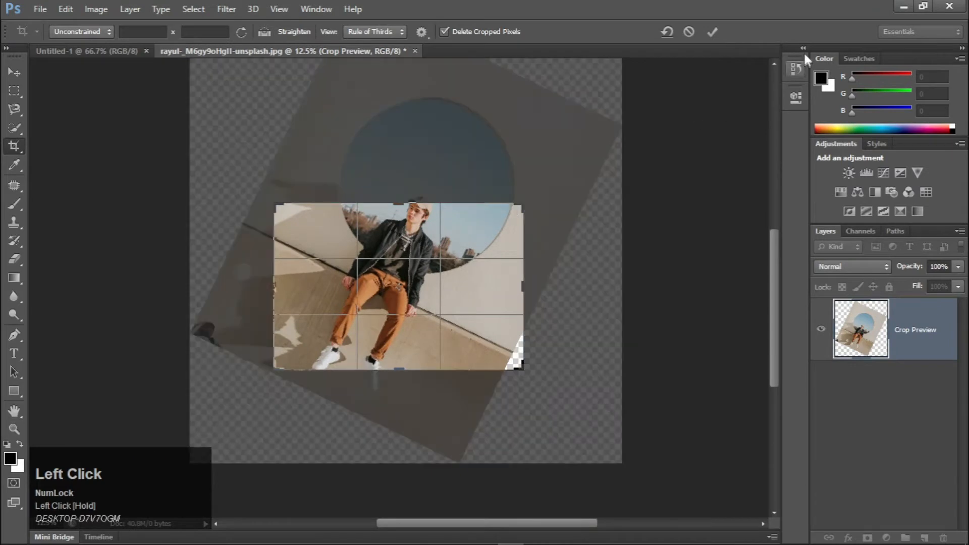
left_click(712, 31)
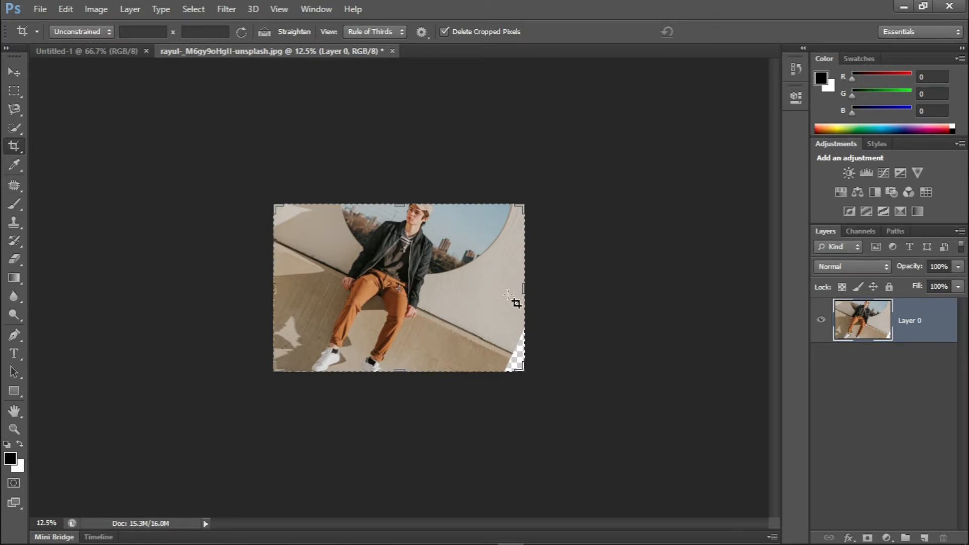
key("ctrl+alt+z")
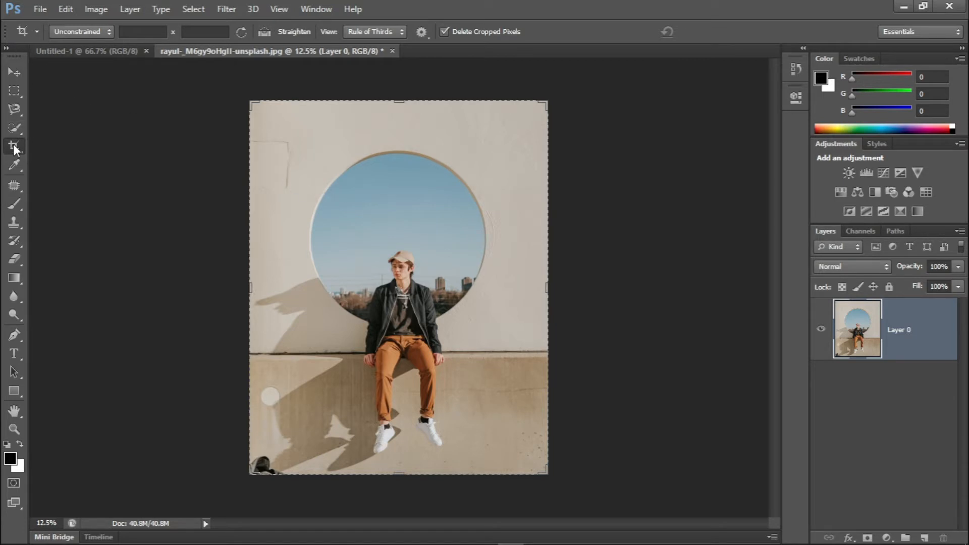
In the blank Untitled-1 document, use the Crop tool to extend the canvas on its left, top and right sides.
left_click(98, 49)
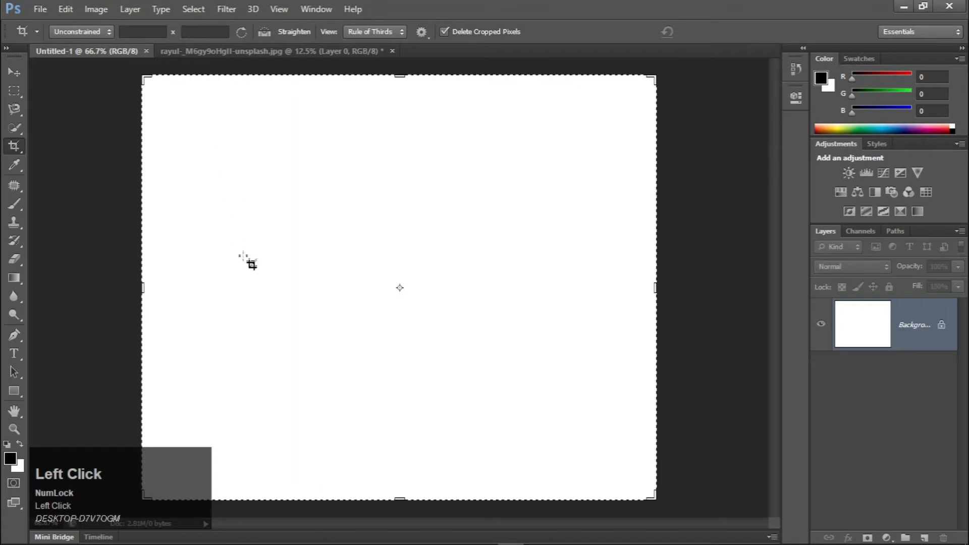
scroll(251, 263, "down", 3)
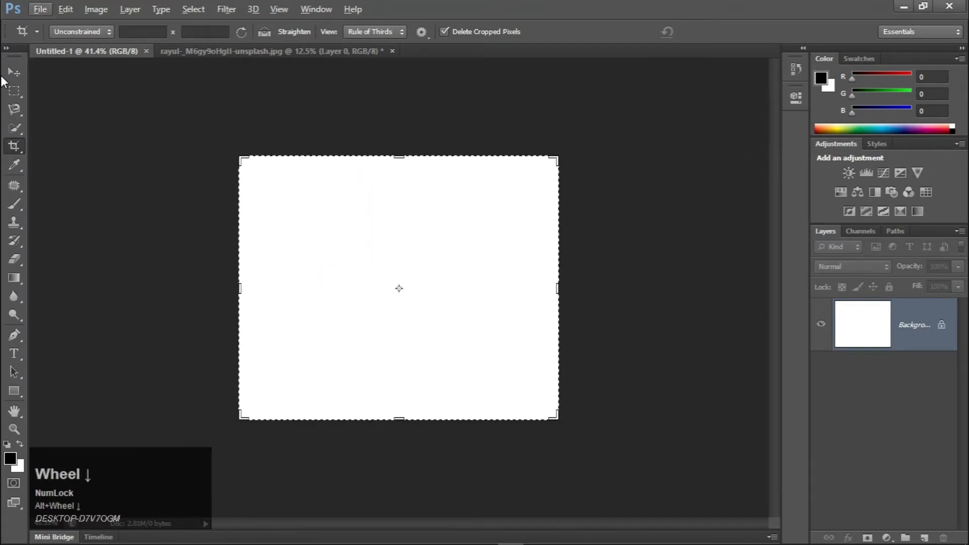
left_click(15, 73)
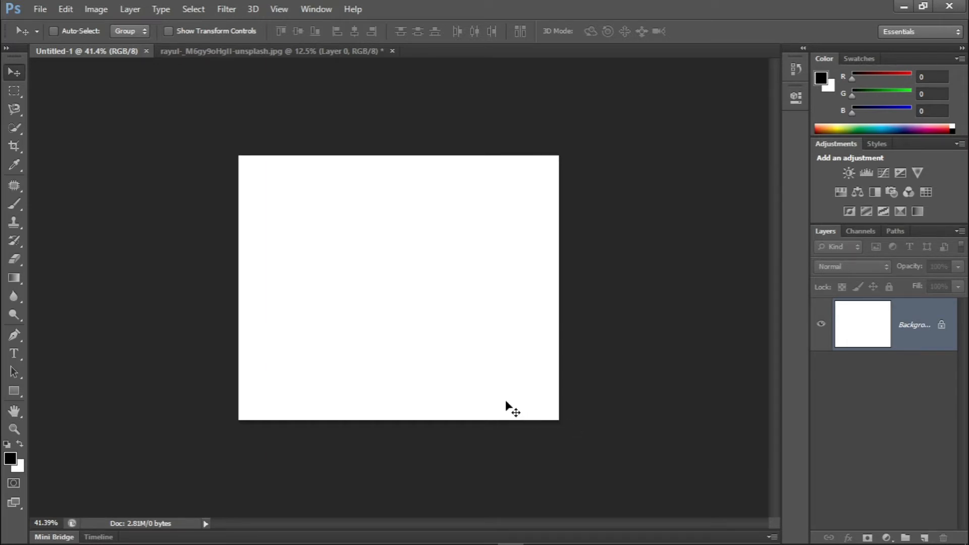
left_click(16, 148)
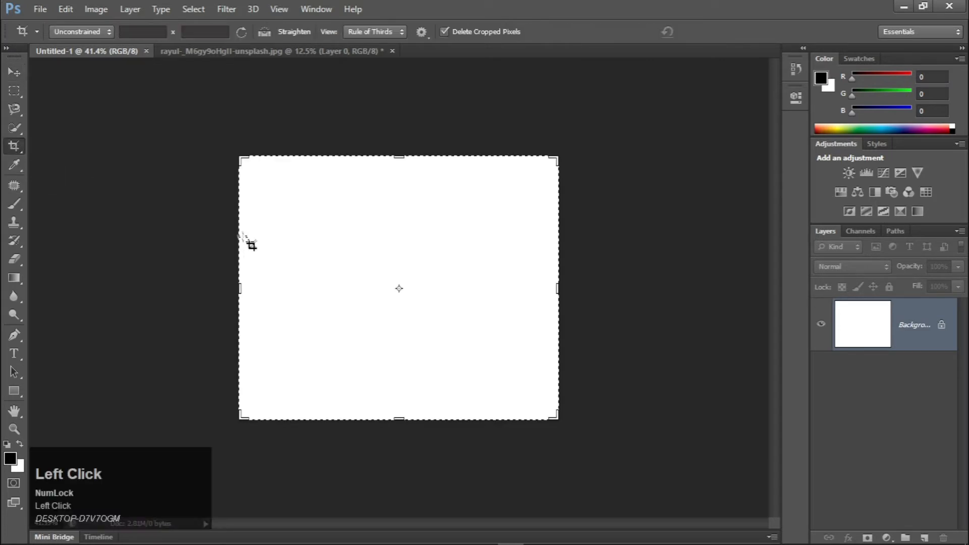
left_click_drag(236, 291, 148, 288)
left_click_drag(400, 158, 397, 104)
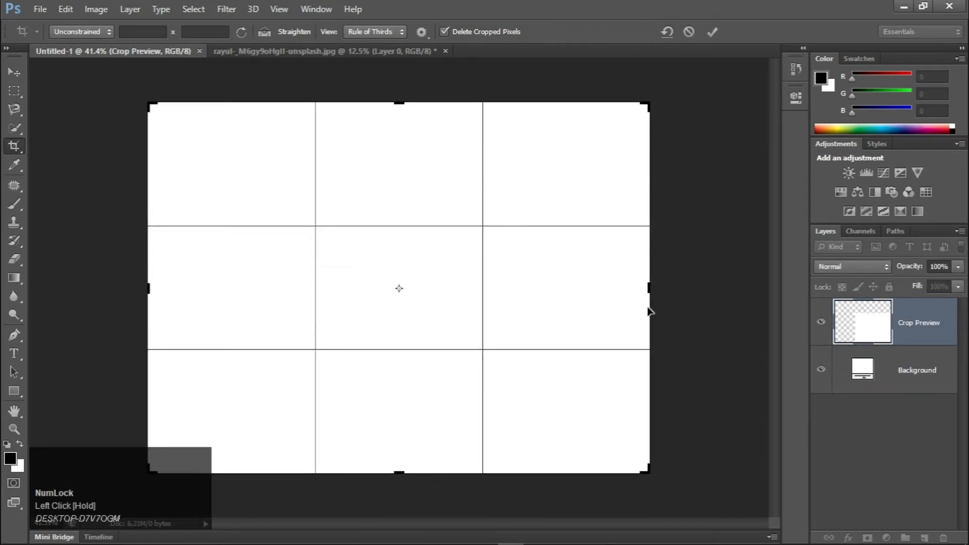
left_click_drag(650, 289, 708, 293)
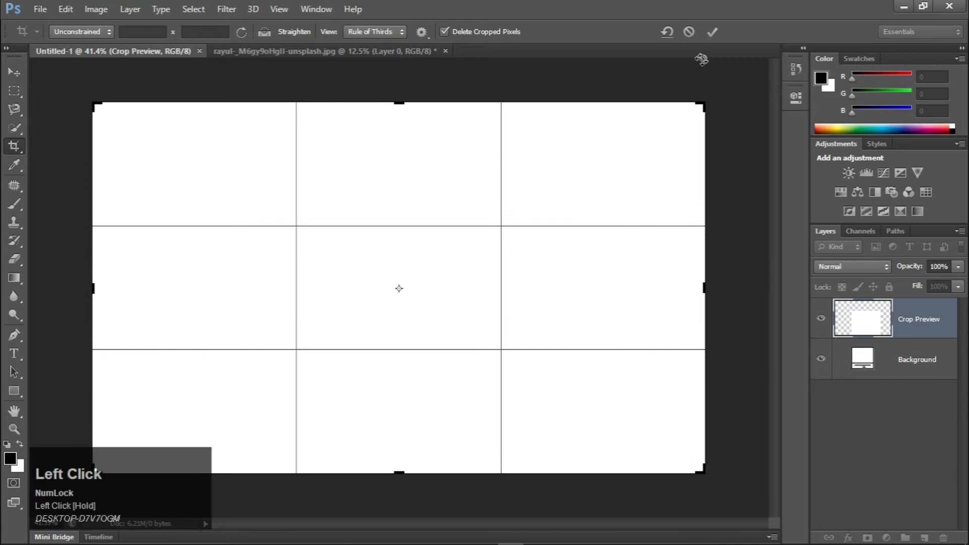
mouse_move(403, 99)
left_mouse_down()
mouse_move(399, 152)
mouse_move(399, 101)
left_mouse_up()
left_click(716, 33)
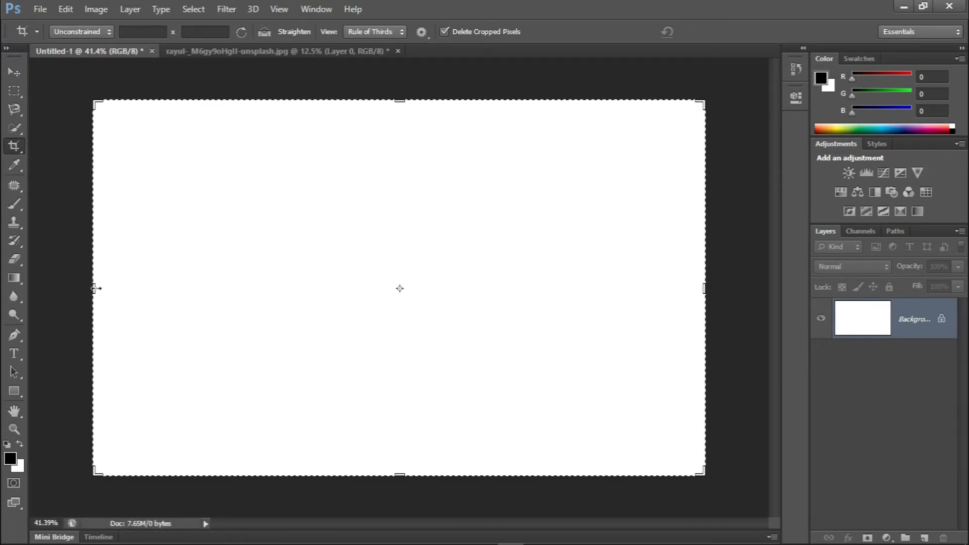
Crop the canvas from its left side to a narrow portrait shape, and extend it leftward again to a wide landscape.
left_click_drag(96, 288, 276, 288)
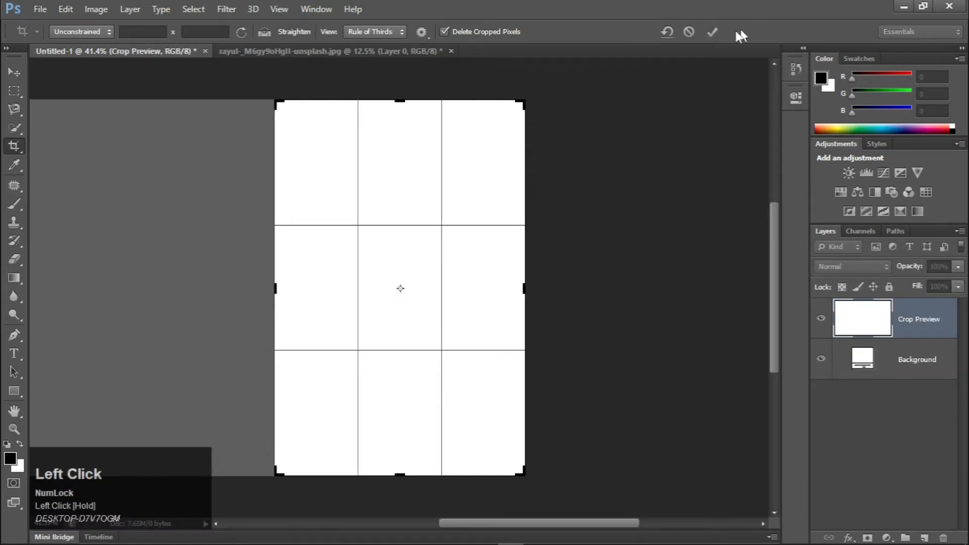
left_click(713, 31)
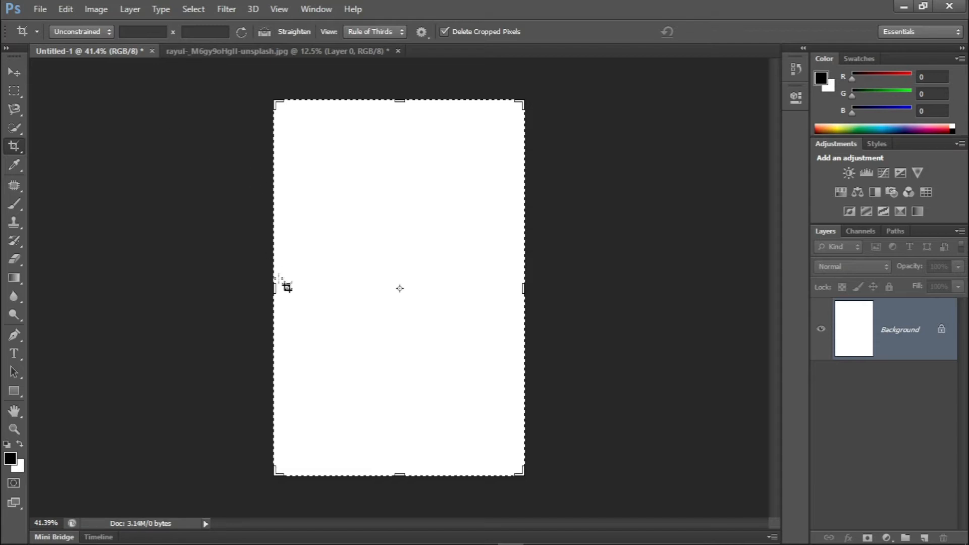
left_click_drag(277, 288, 73, 267)
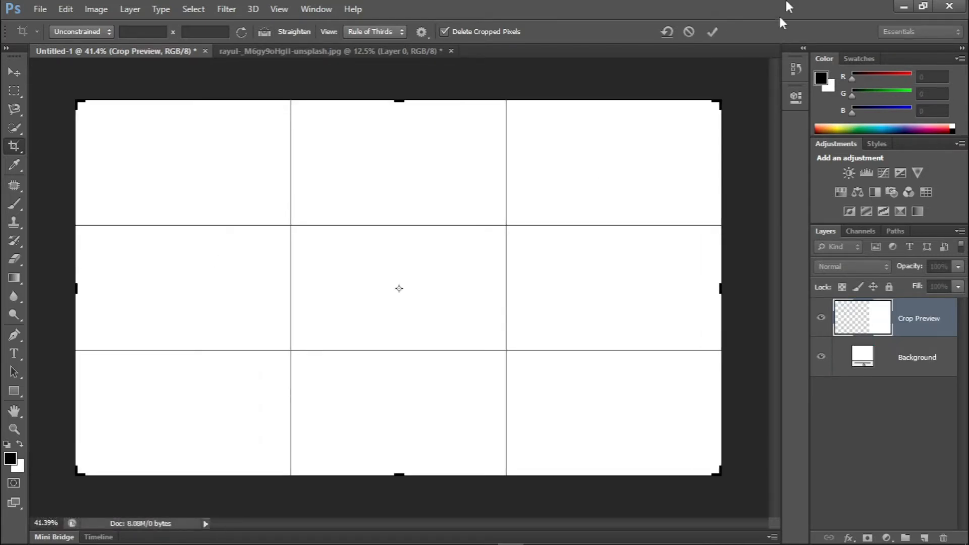
left_click(720, 36)
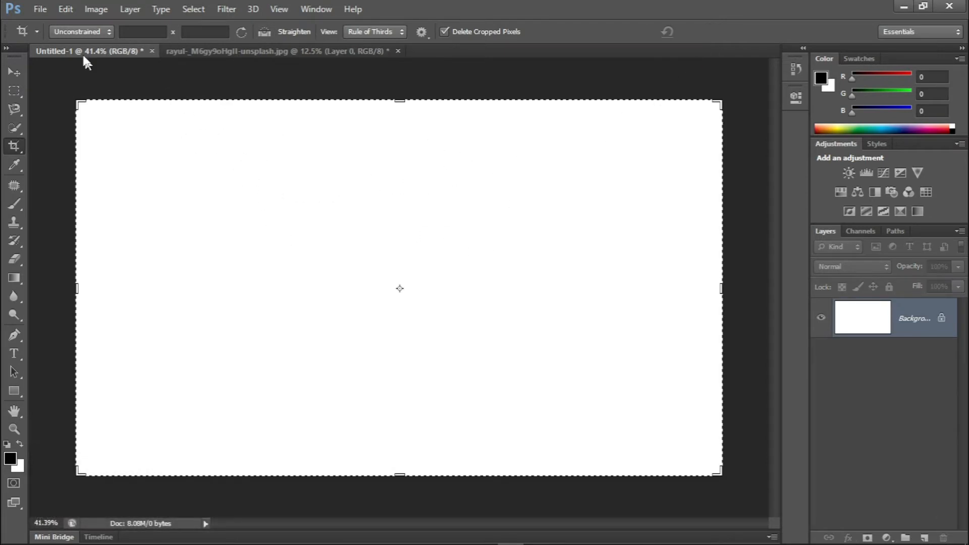
Crop the blank canvas to a custom aspect ratio of 2.5 x 3.5.
left_click(150, 31)
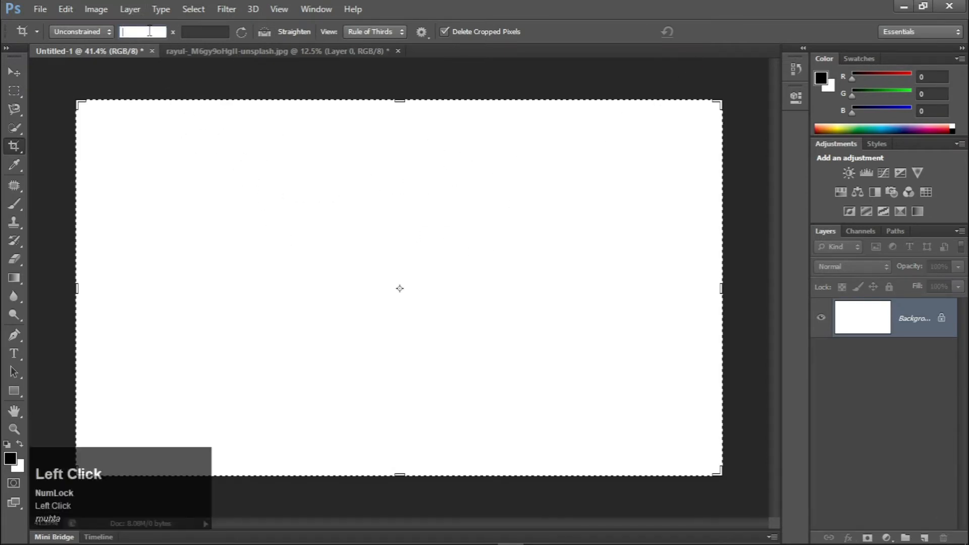
type("2.")
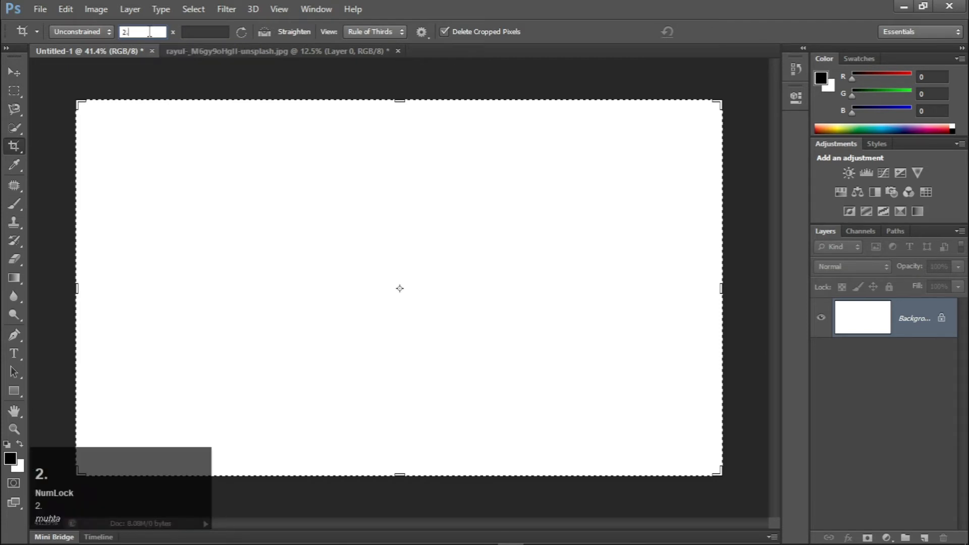
type("5")
left_click(206, 32)
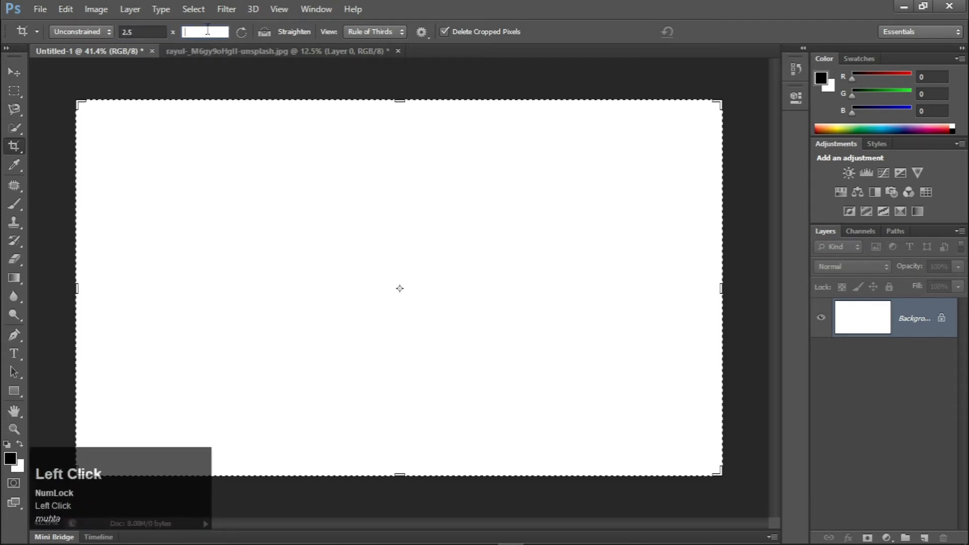
type("3.5")
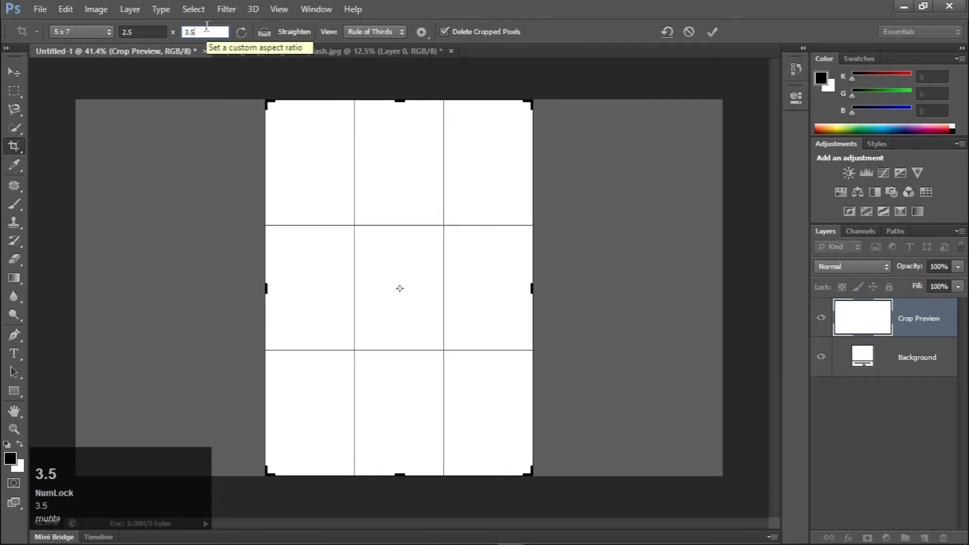
left_click(712, 31)
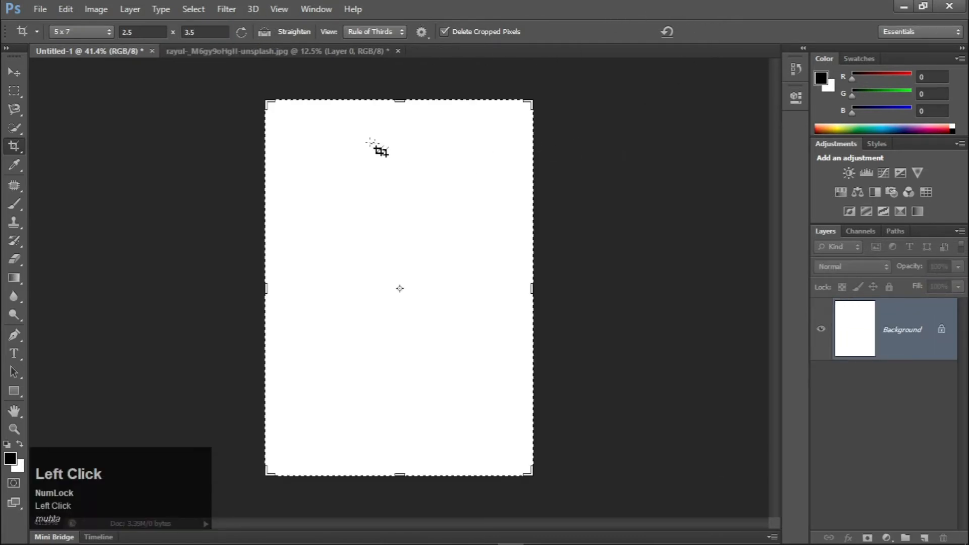
Enlarge the crop box beyond the blank canvas at the fixed 2.5 x 3.5 ratio, and switch the crop to Unconstrained.
left_click_drag(266, 292, 128, 261)
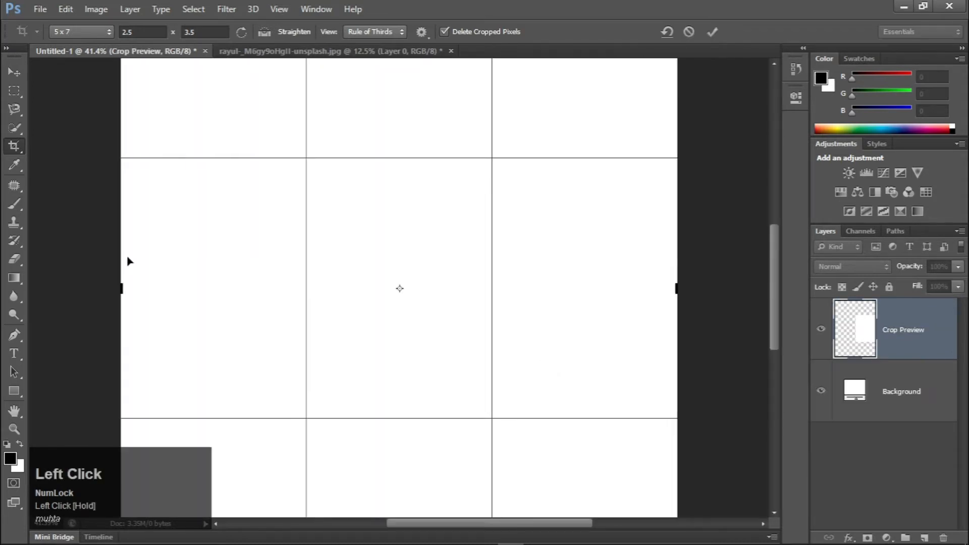
left_click(105, 29)
scroll(106, 30, "up", 6)
left_click(106, 29)
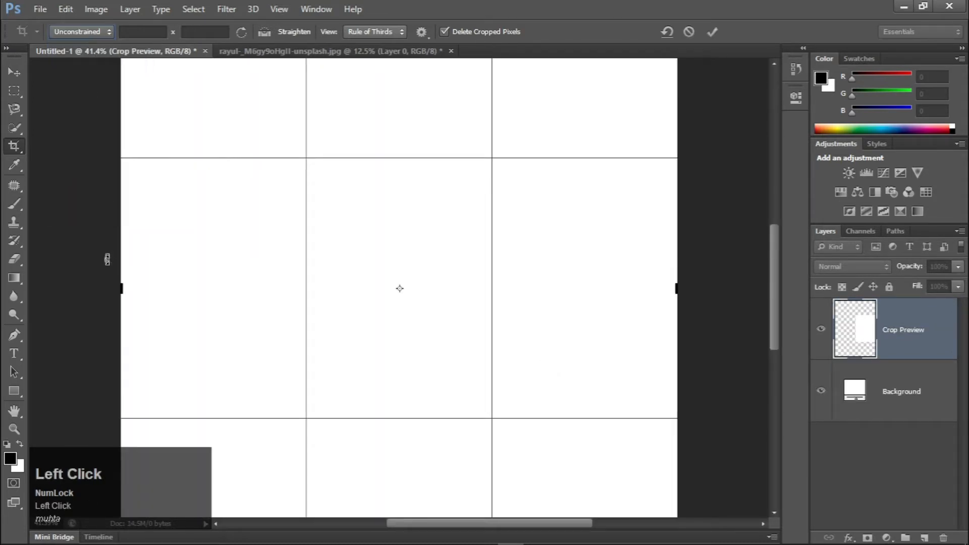
Narrow the crop box from its left side, lower its top edge to shorten it, and apply the crop to the blank canvas.
left_click_drag(119, 291, 216, 287)
scroll(182, 283, "up", 2)
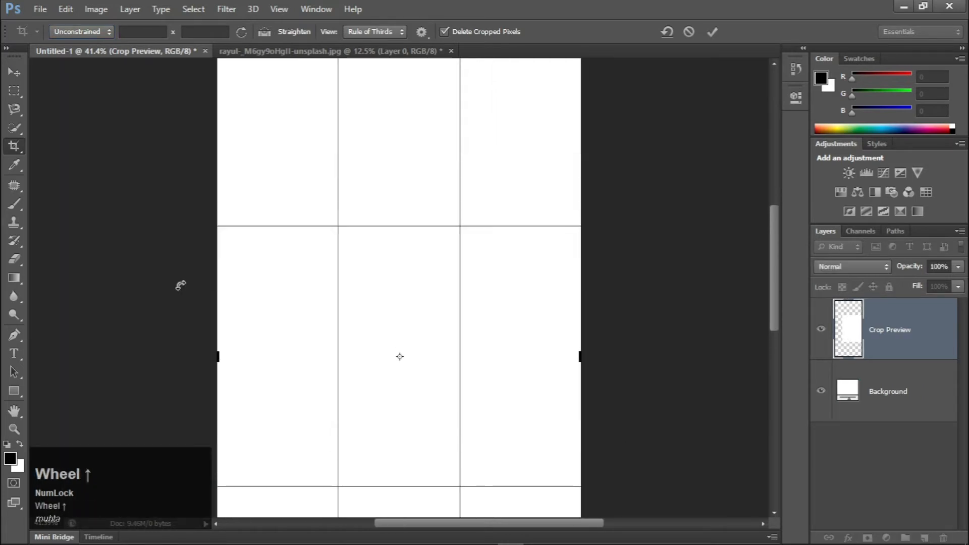
scroll(181, 280, "down", 2, "alt")
left_click(400, 81)
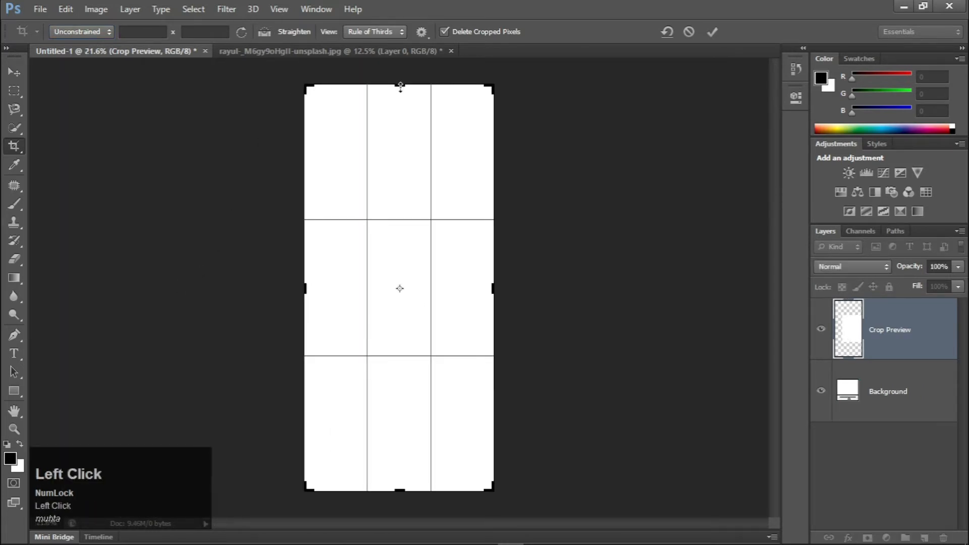
left_click_drag(400, 87, 398, 156)
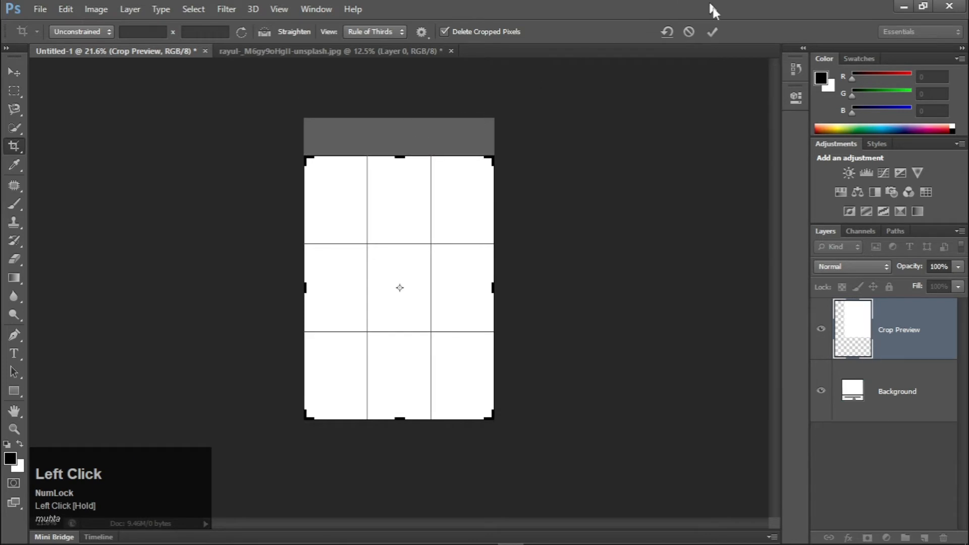
left_click(713, 31)
Try to extend the blank canvas leftward and upward with the unconstrained crop box, and cancel the crop.
left_click_drag(305, 285, 254, 281)
left_click_drag(398, 158, 399, 103)
scroll(501, 206, "up", 1, "alt")
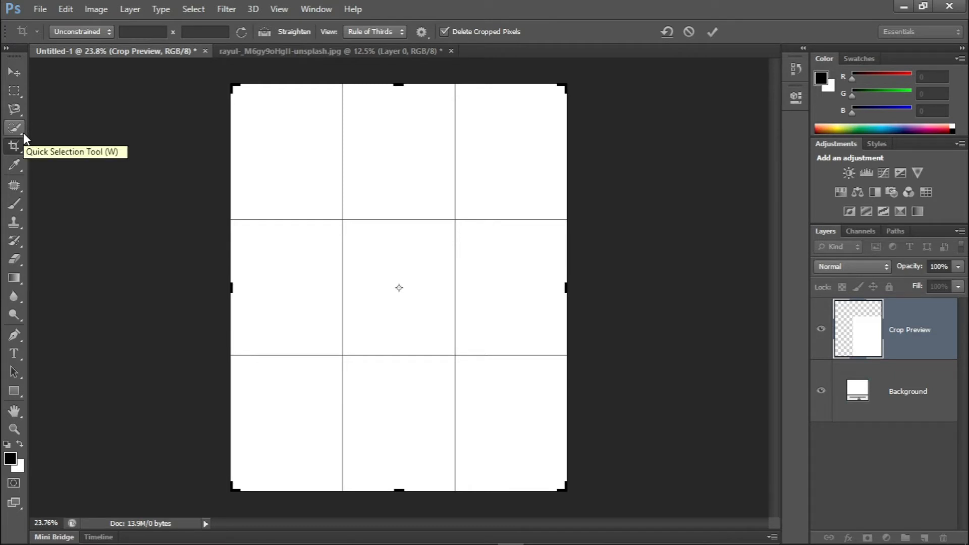
left_click(40, 9)
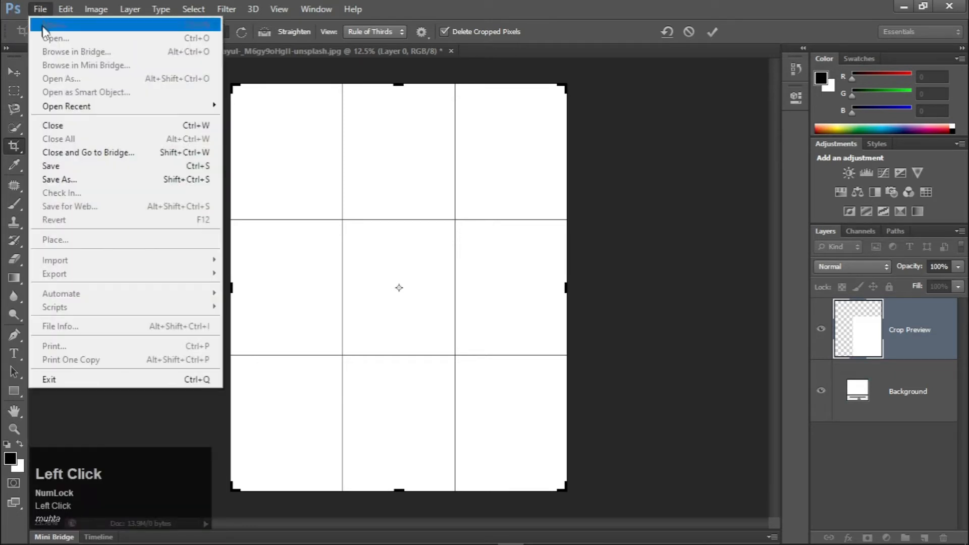
left_click(689, 31)
Open the image maxresdefault from the pics for photoshop folder.
left_click(40, 9)
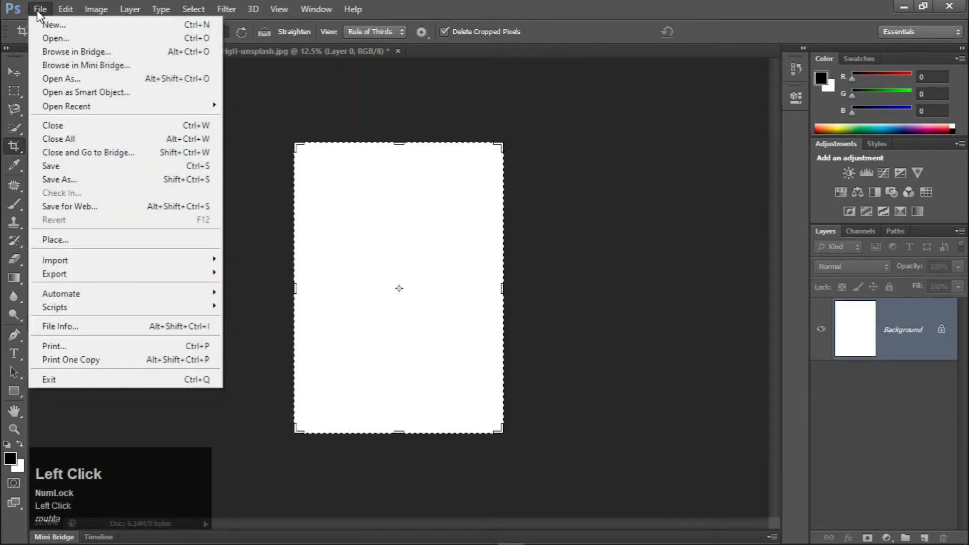
left_click(67, 39)
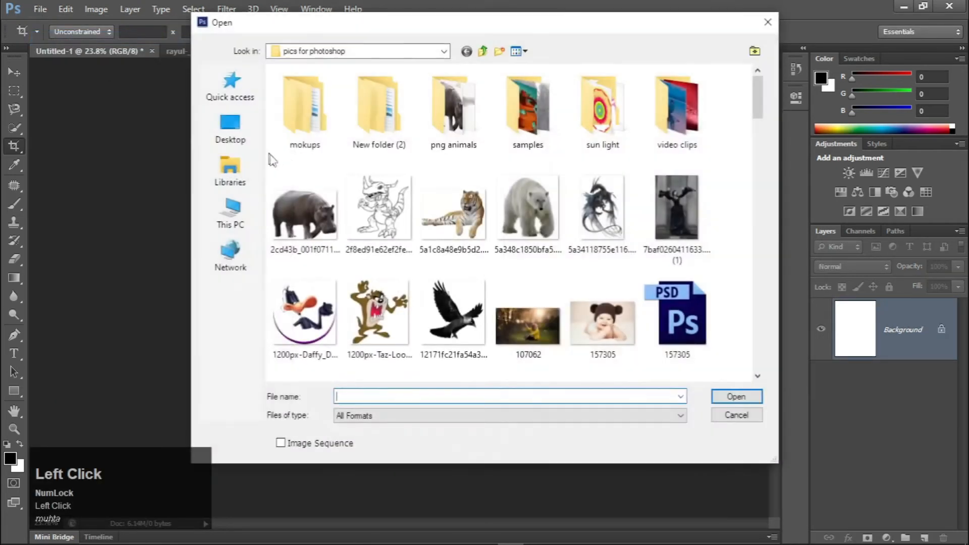
scroll(517, 202, "down", 5)
scroll(516, 201, "down", 10)
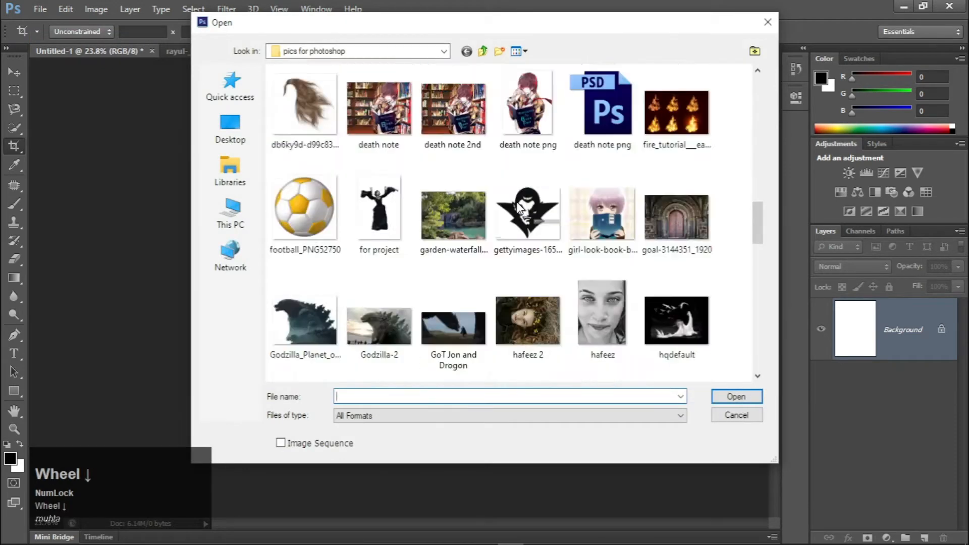
scroll(520, 207, "down", 3)
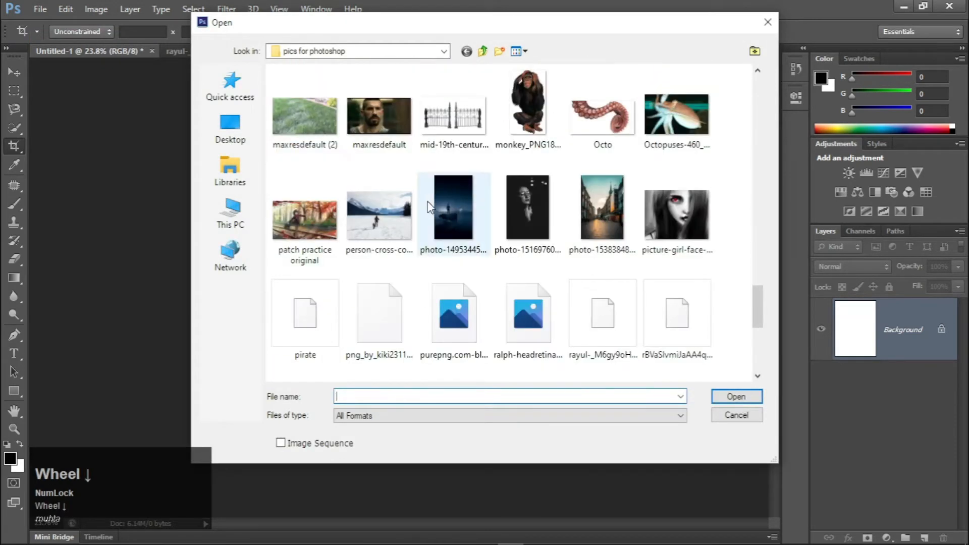
left_click(368, 109)
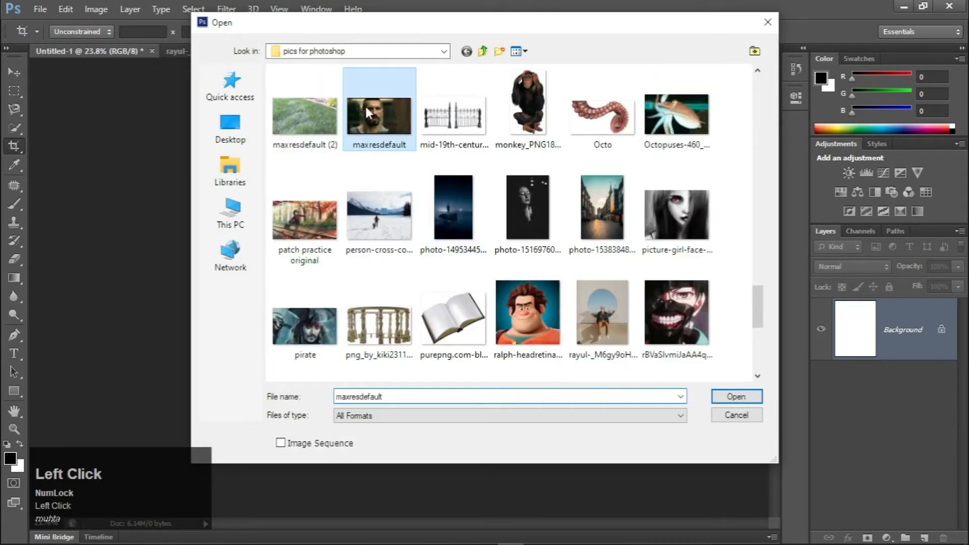
left_click(735, 397)
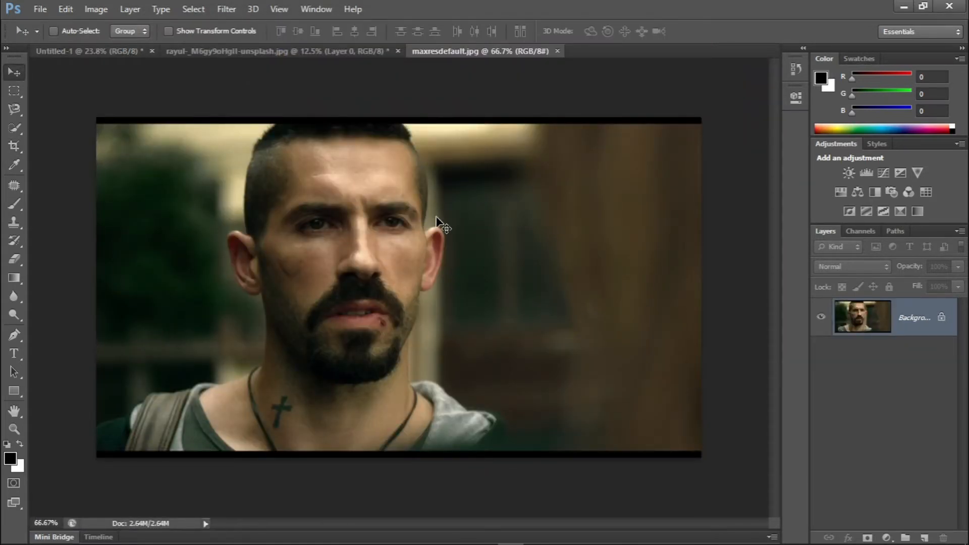
Convert the locked Background of the portrait image into a regular layer named Layer 0.
left_click(944, 323)
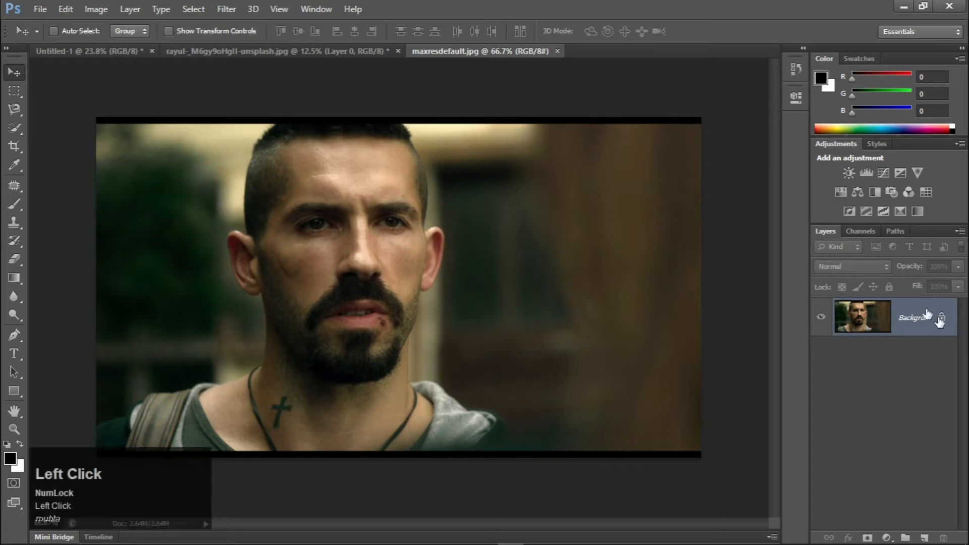
double_click(934, 329)
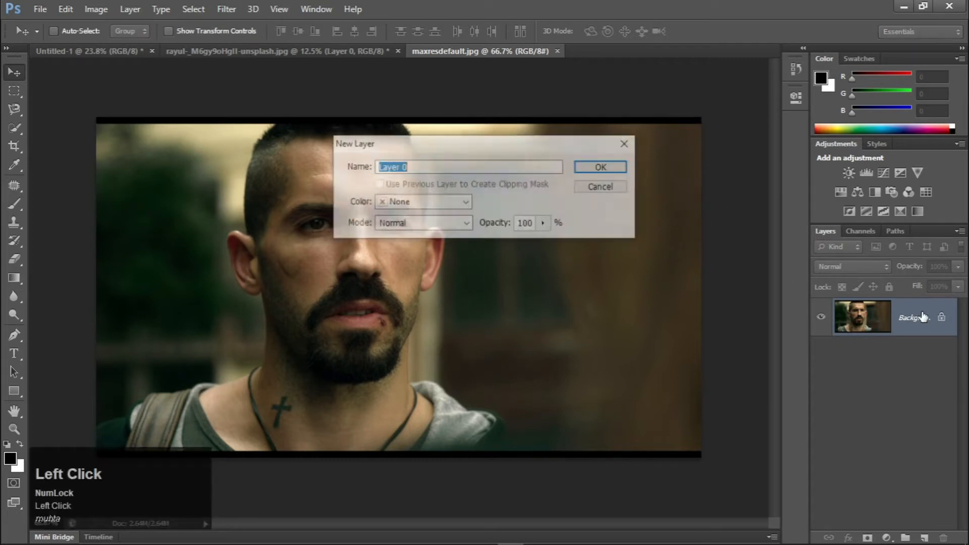
left_click(610, 170)
Select the man's head, neck and shoulder with the Quick Selection Tool in add mode at brush size 70.
right_click(13, 109)
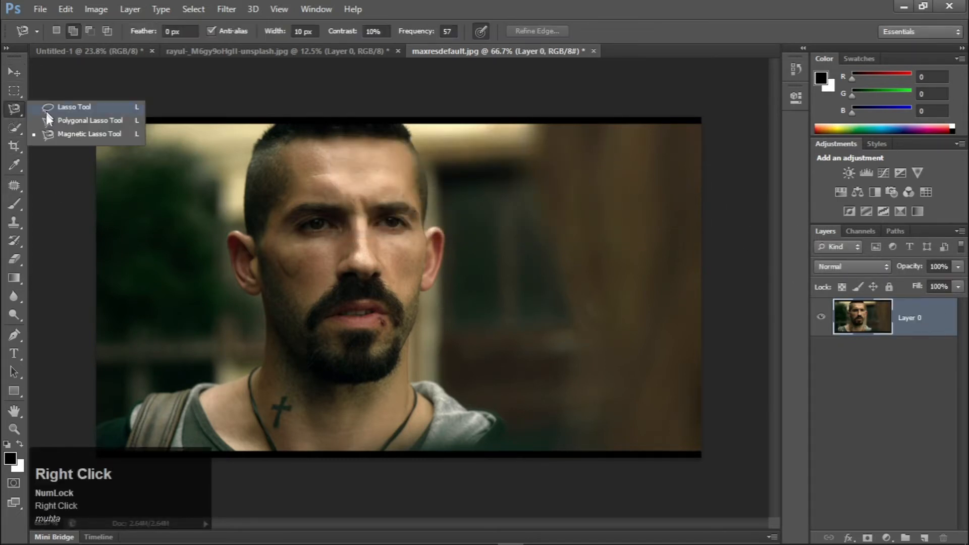
right_click(13, 131)
left_click(76, 126)
scroll(326, 222, "up", 2)
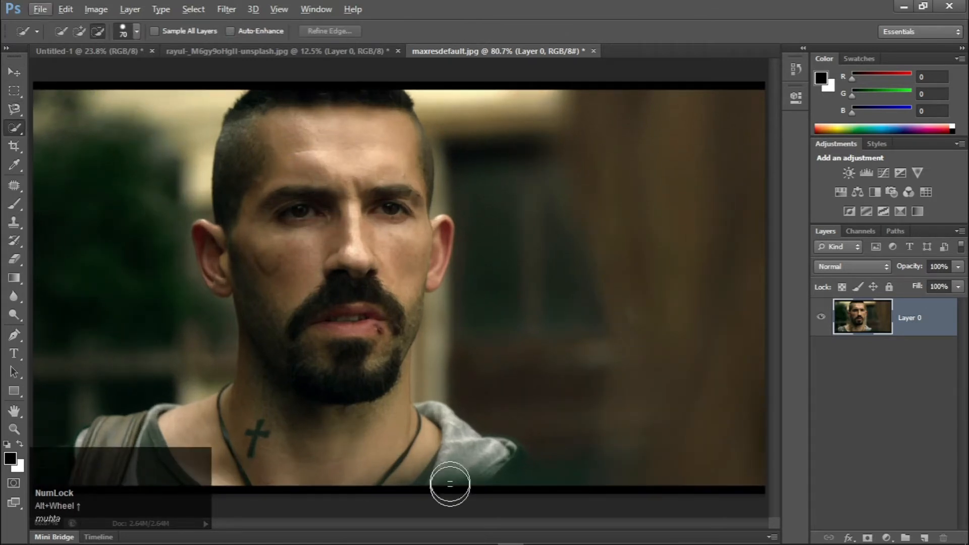
left_click_drag(165, 476, 959, 469)
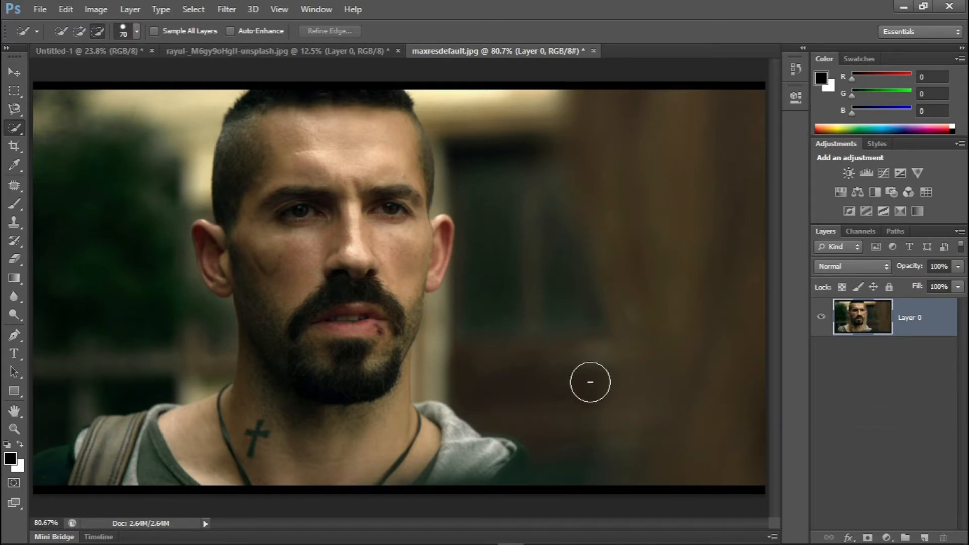
left_click(78, 32)
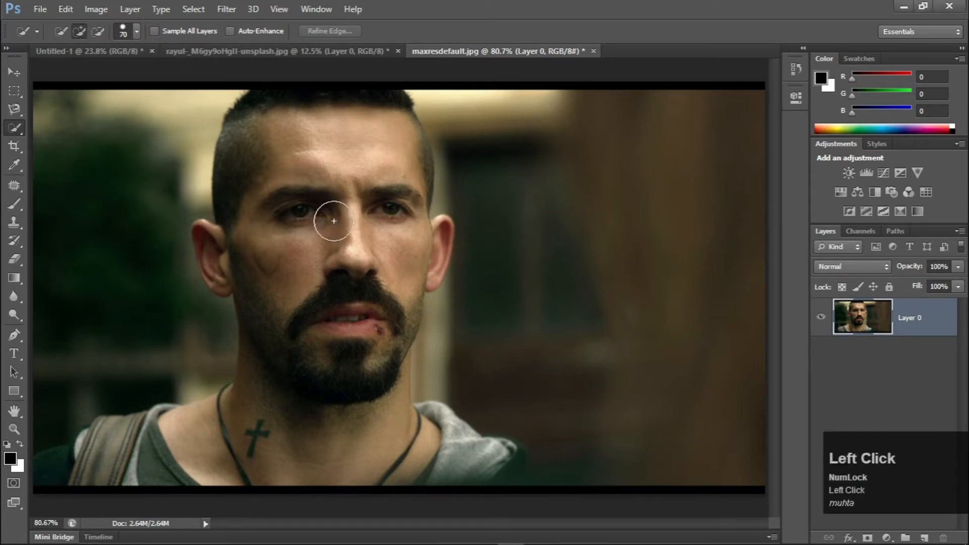
mouse_move(292, 141)
left_mouse_down()
mouse_move(341, 110)
mouse_move(377, 174)
mouse_move(302, 222)
mouse_move(264, 271)
mouse_move(228, 262)
mouse_move(365, 279)
mouse_move(303, 389)
mouse_move(298, 475)
mouse_move(81, 478)
mouse_move(361, 475)
mouse_move(372, 433)
mouse_move(359, 399)
left_mouse_up()
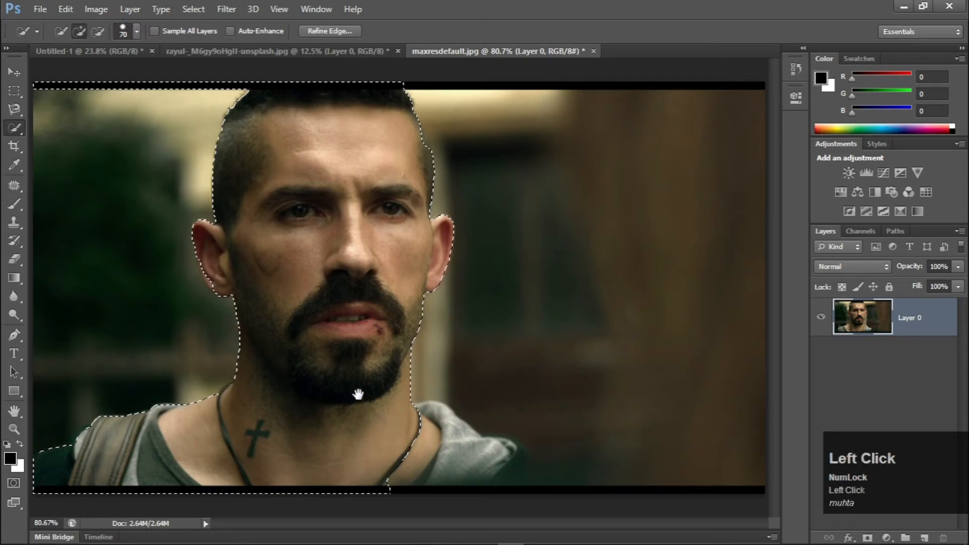
Extend the selection over the shoulder and hood at the image's right, and subtract the black strip left of his hair.
key("space")
scroll(567, 344, "down", 1)
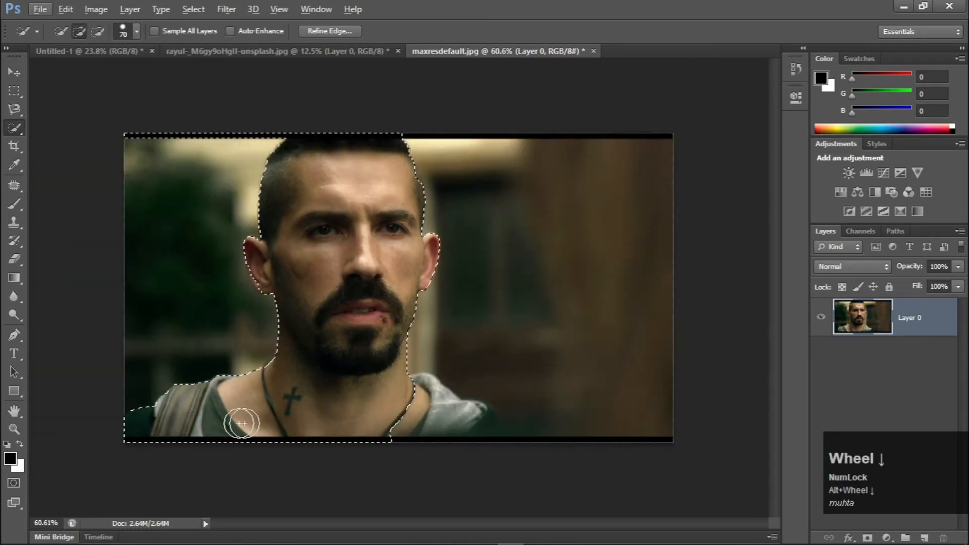
mouse_move(312, 428)
left_mouse_down()
mouse_move(541, 433)
mouse_move(469, 433)
left_mouse_up()
left_click(97, 31)
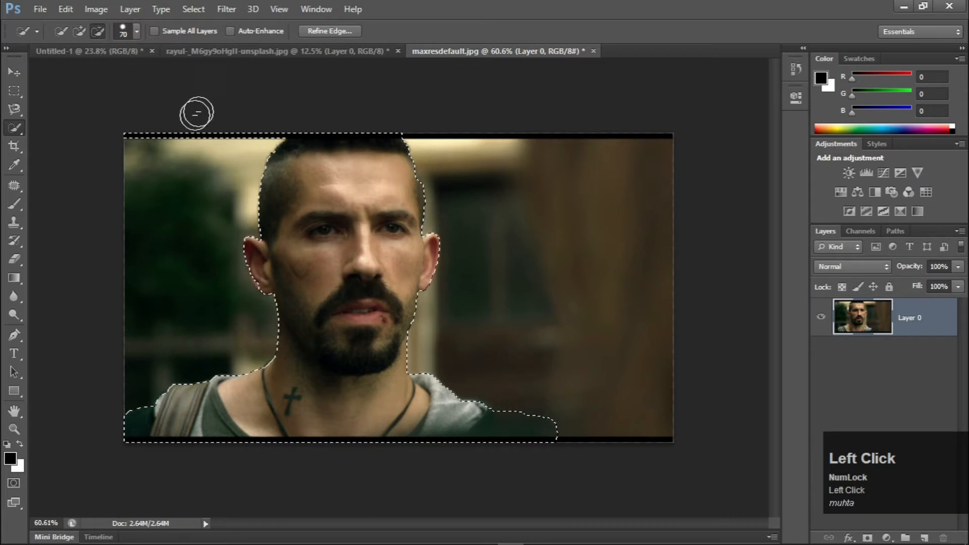
left_click_drag(232, 133, 266, 123)
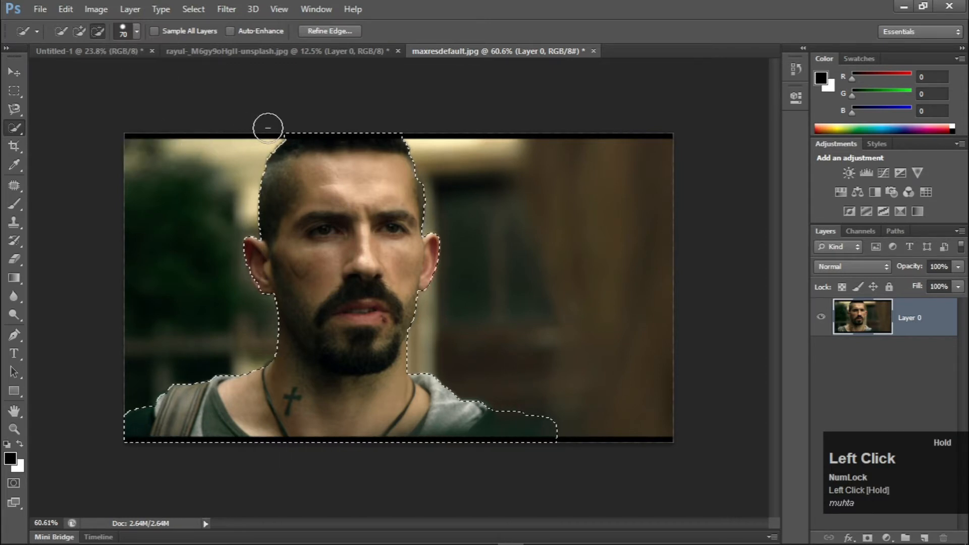
Reduce the Quick Selection brush to 20 and add the missed temple edge above the man's right-hand ear in the image.
scroll(429, 174, "up", 3, "alt")
scroll(409, 171, "up", 2, "alt")
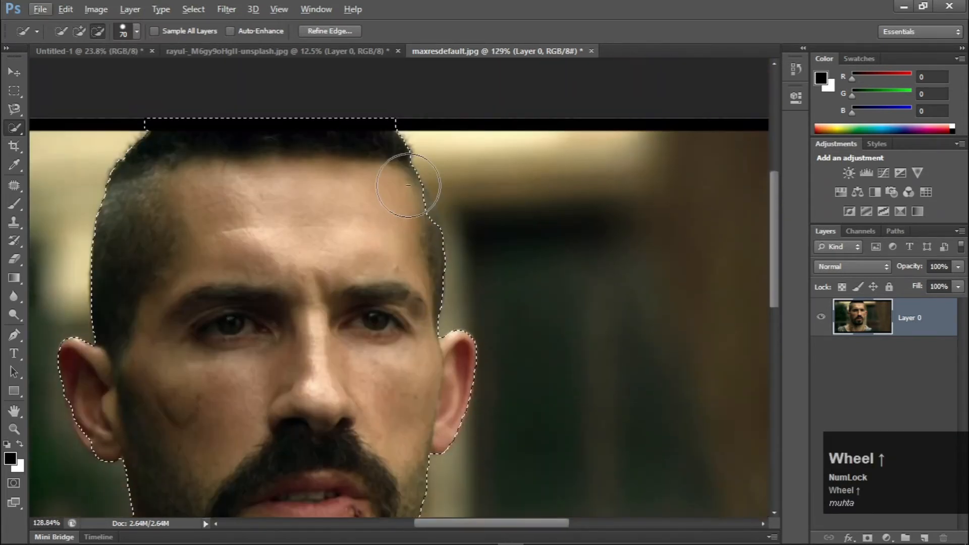
left_click(79, 32)
scroll(372, 199, "up", 2, "alt")
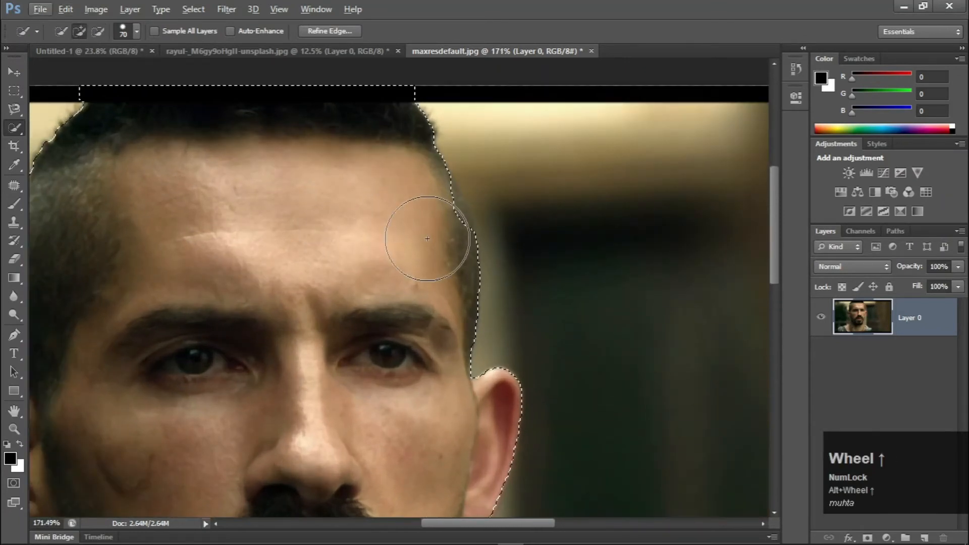
key("bracketleft")
key("bracketleft")
key("bracketleft")
key("bracketleft")
key("bracketleft")
key("bracketleft")
key("bracketleft")
key("bracketleft")
key("bracketleft")
mouse_move(444, 225)
left_mouse_down()
mouse_move(443, 183)
mouse_move(425, 199)
mouse_move(491, 143)
mouse_move(571, 143)
left_mouse_up()
Refine the selection beneath the left-hand earlobe in the image, using the Lasso Tool in subtract mode where the ear meets the neck.
key("space")
scroll(328, 232, "down", 3)
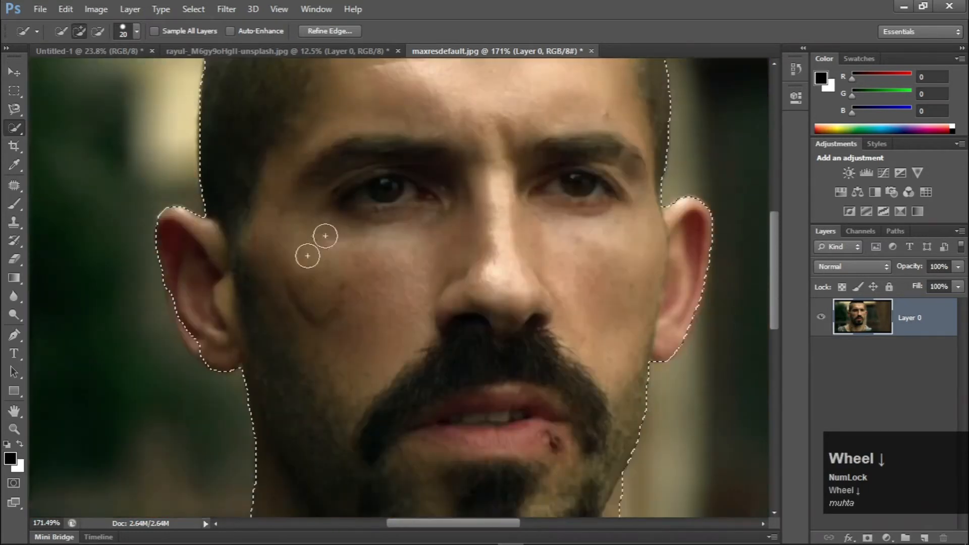
scroll(206, 333, "up", 3, "alt")
mouse_move(235, 336)
left_mouse_down()
mouse_move(197, 264)
mouse_move(216, 321)
mouse_move(242, 348)
mouse_move(227, 342)
left_mouse_up()
scroll(309, 406, "up", 2)
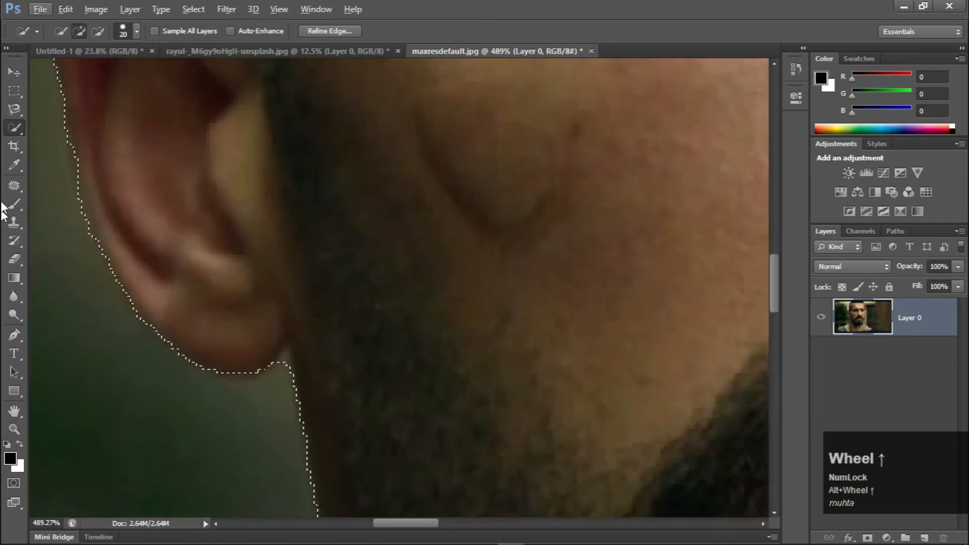
right_click(15, 91)
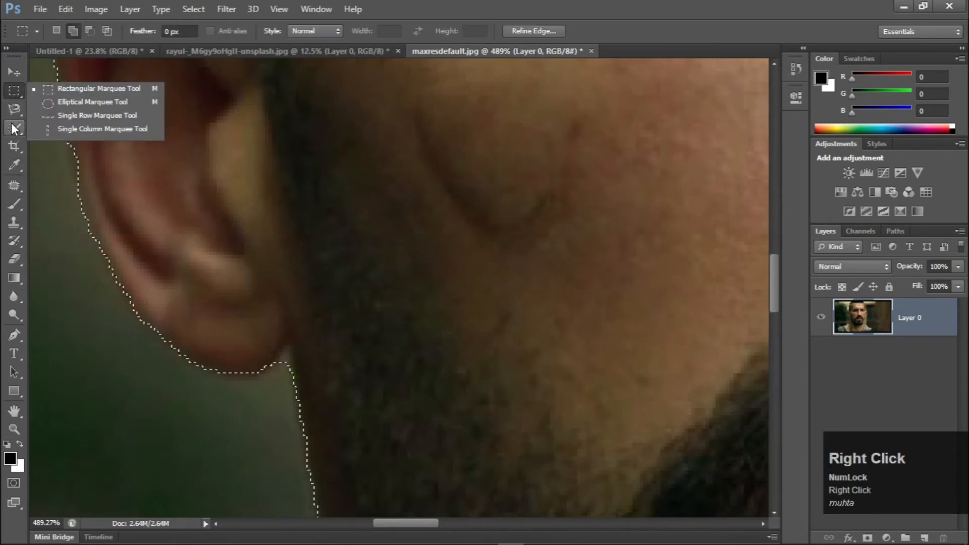
right_click(14, 109)
left_click(50, 110)
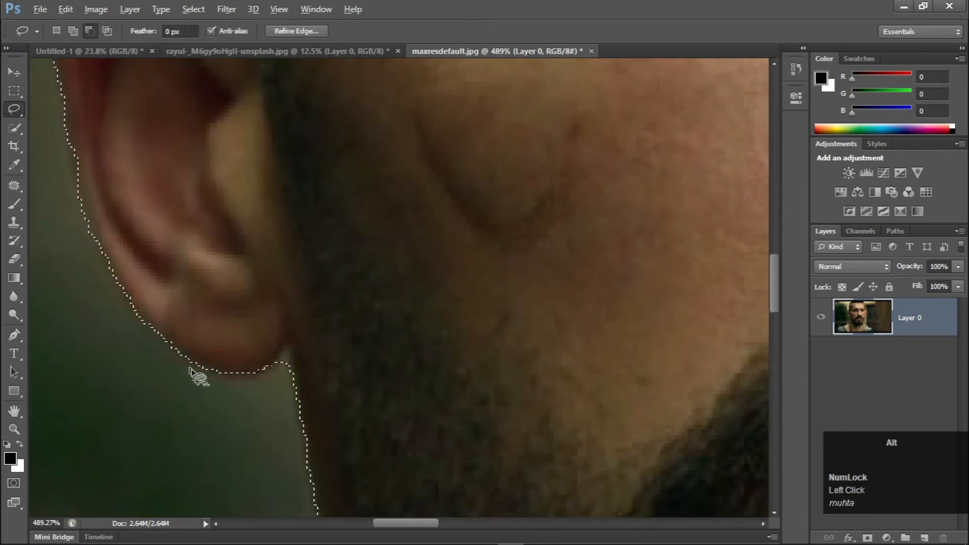
scroll(274, 371, "up", 1)
scroll(270, 363, "down", 1)
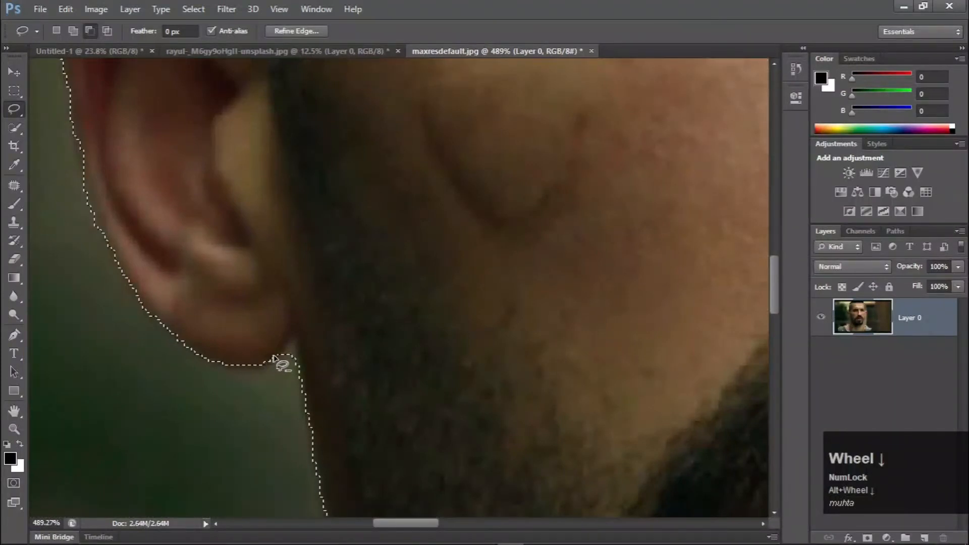
mouse_move(280, 362)
left_mouse_down()
mouse_move(290, 333)
mouse_move(286, 362)
left_mouse_up()
Invert the selection, delete the background around the man, and deselect.
scroll(286, 363, "down", 8)
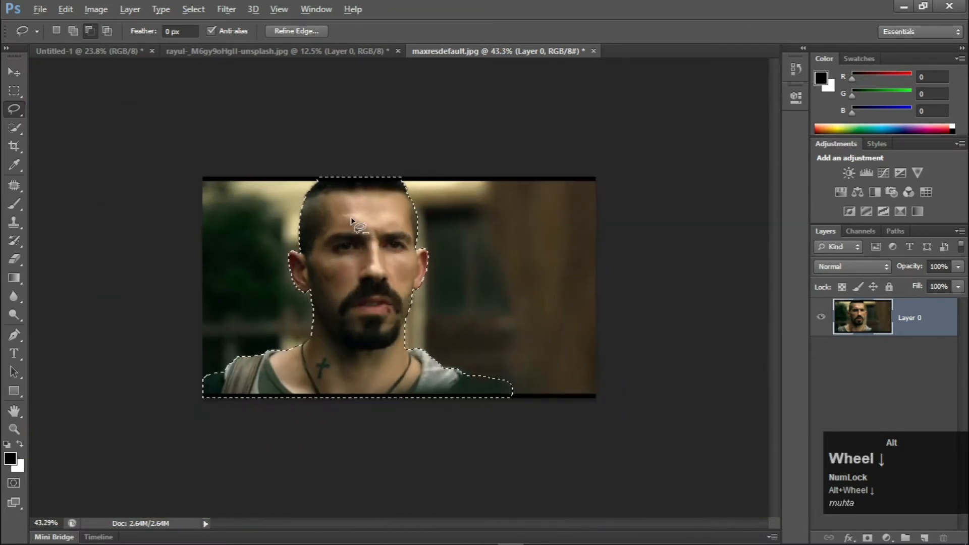
scroll(391, 252, "down", 2)
scroll(391, 285, "up", 1)
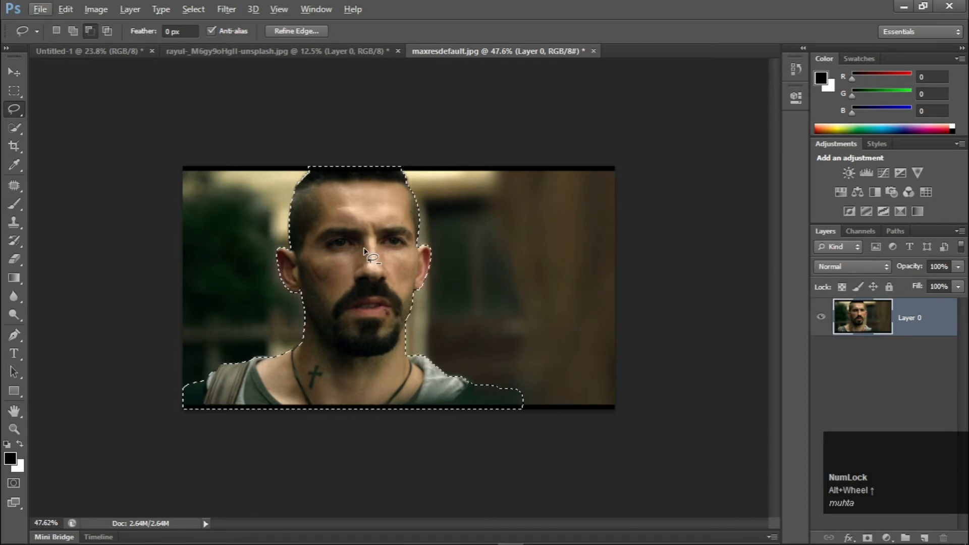
key("ctrl+shift+i")
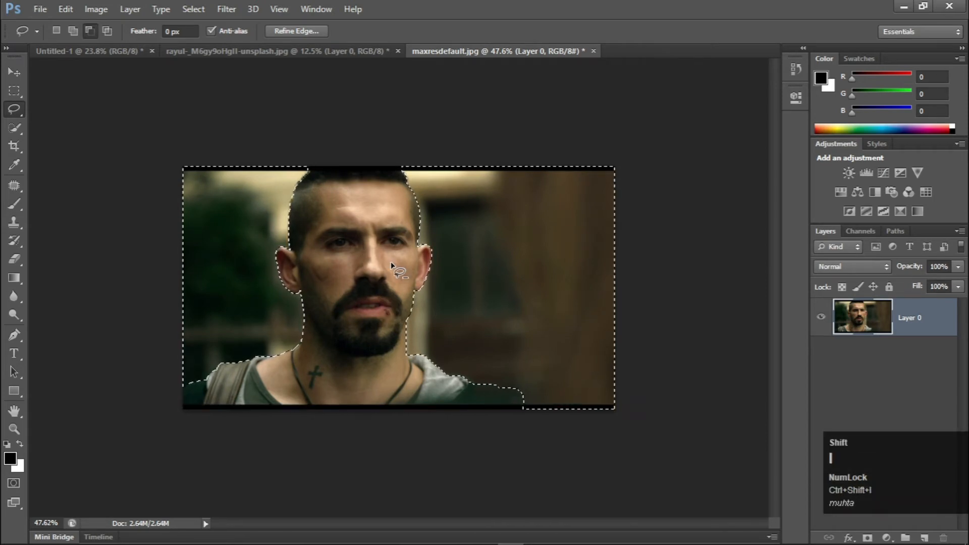
key("Delete")
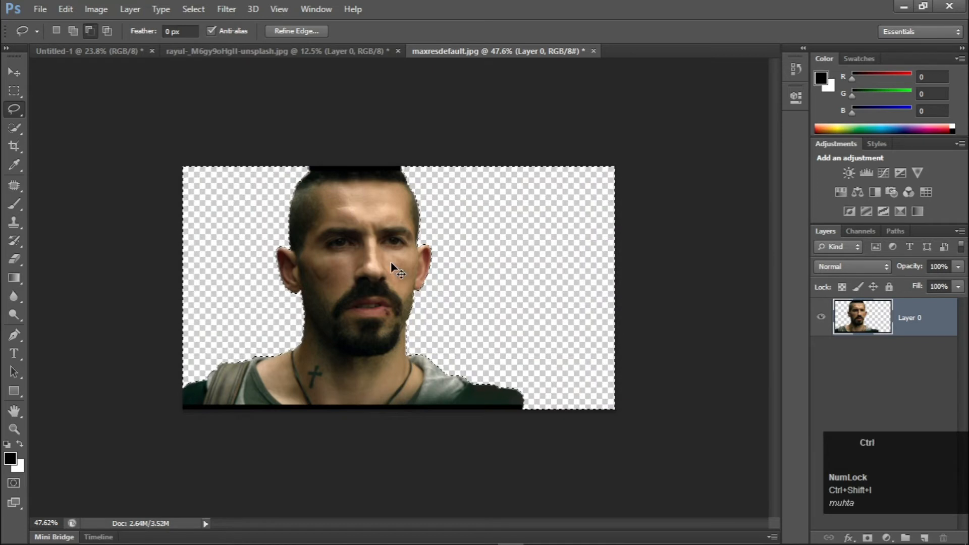
key("ctrl+d")
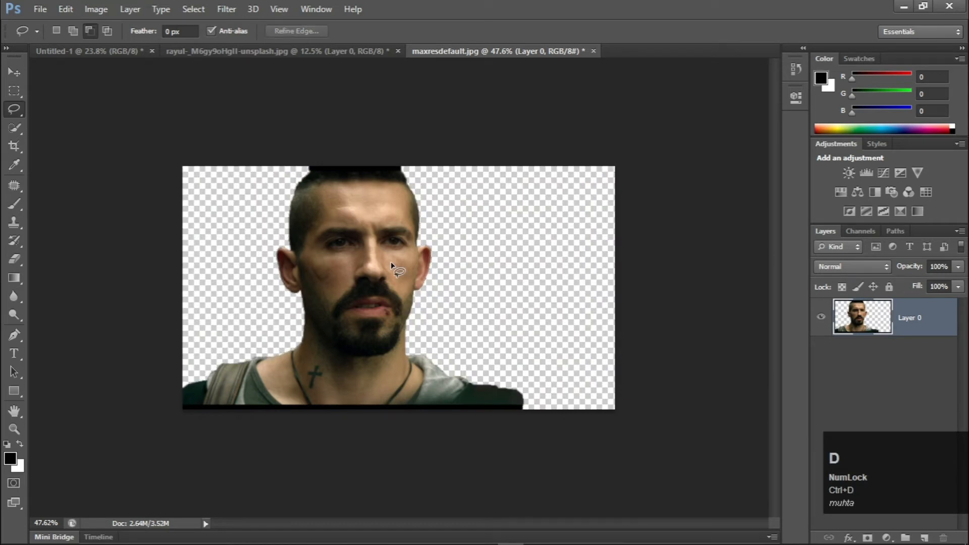
Convert the cut-out man's layer to a smart object.
left_click(14, 73)
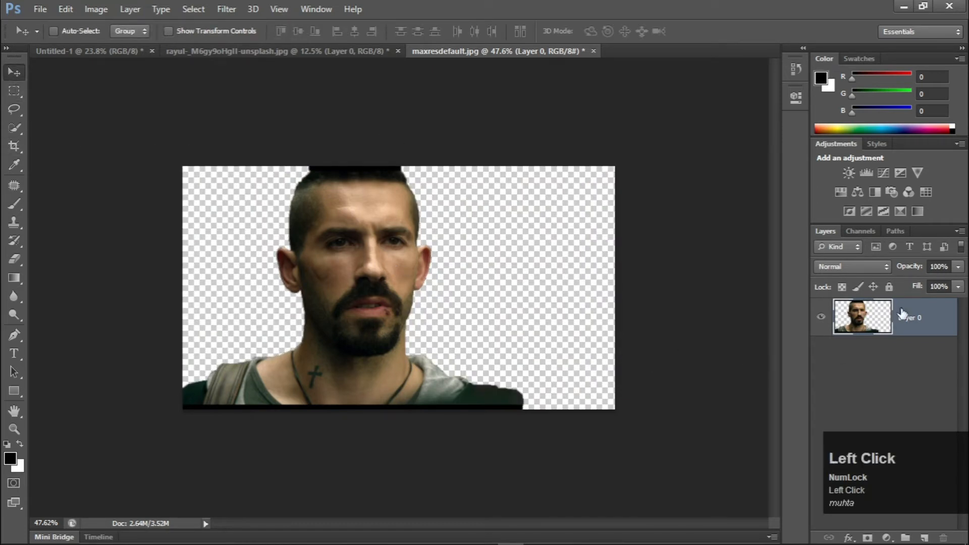
right_click(915, 325)
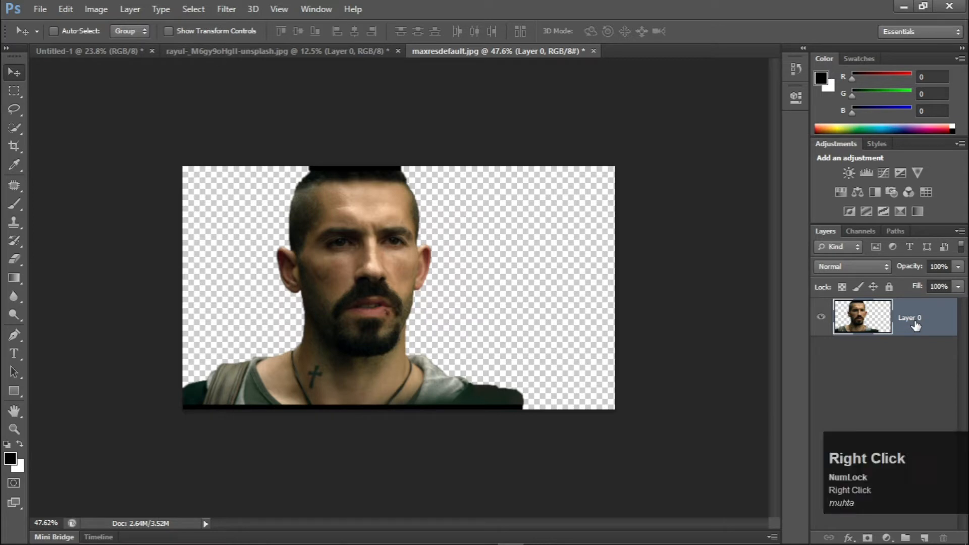
left_click(680, 176)
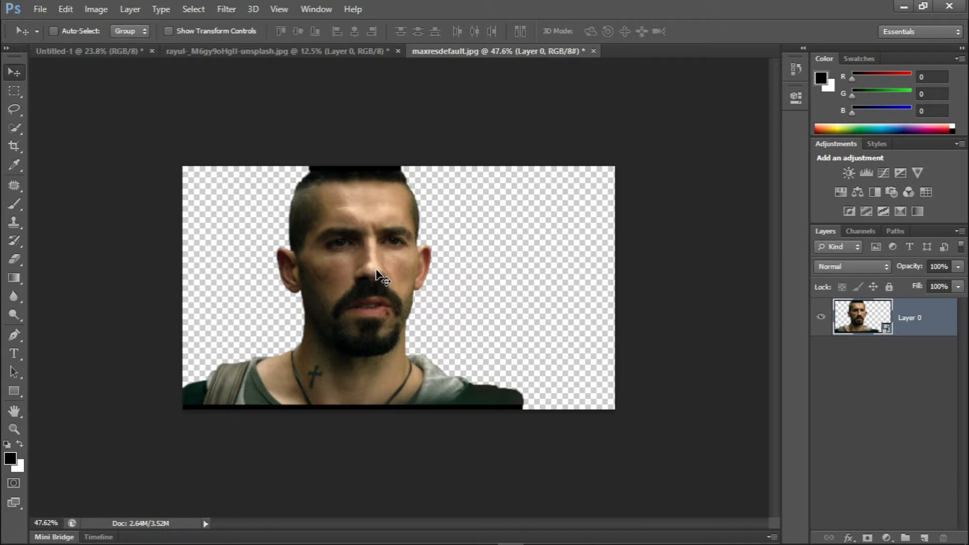
Scale the man down proportionally to less than half size and place him at the middle of the canvas's bottom edge.
left_click_drag(345, 293, 396, 296)
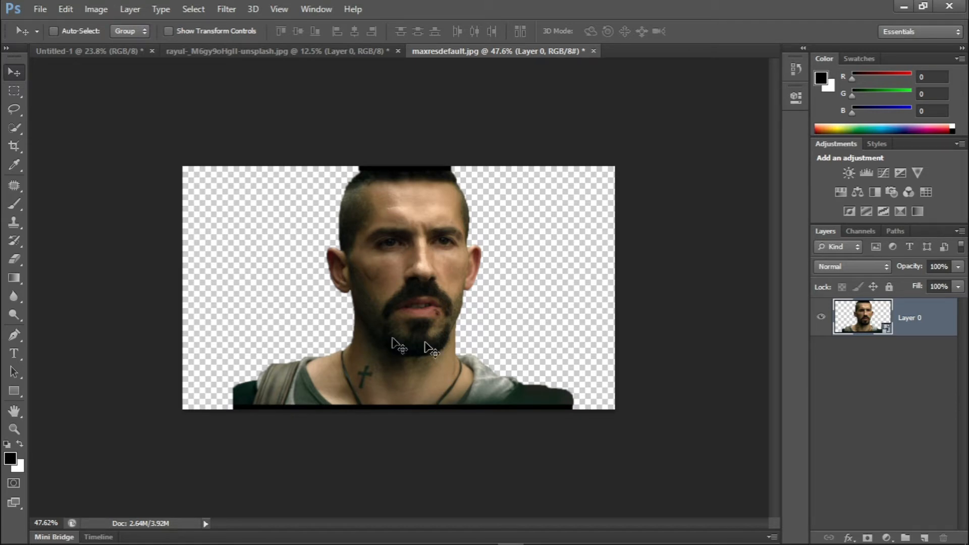
key("ctrl+t")
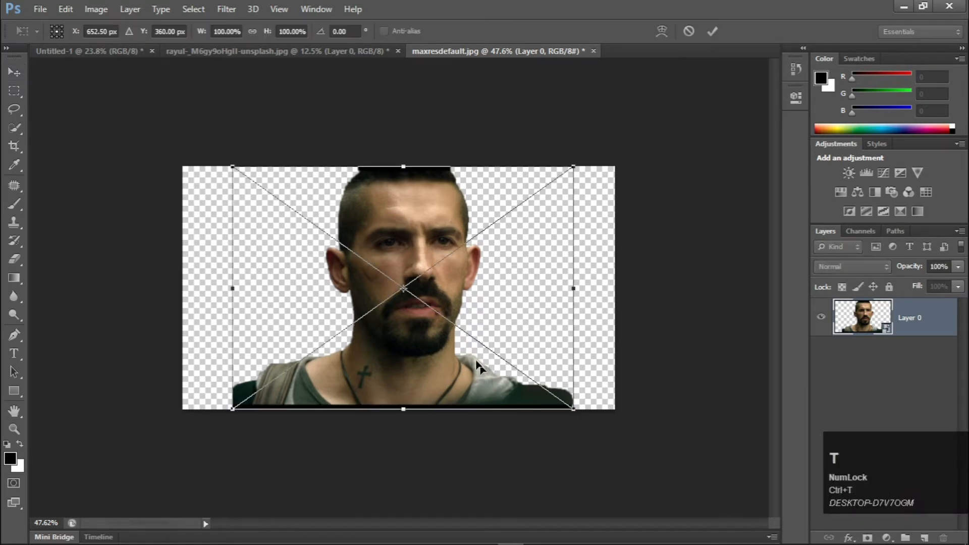
left_click_drag(573, 164, 389, 297)
left_click_drag(339, 326, 419, 326)
left_click(712, 31)
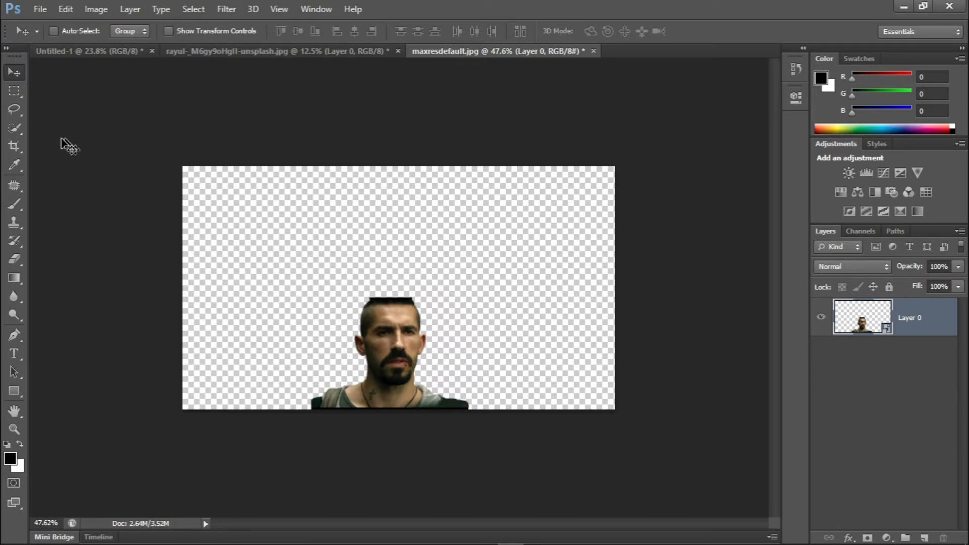
Crop the canvas to 2.5 inches wide by 3.5 inches high at a resolution of 300 pixels/inch.
left_click(13, 147)
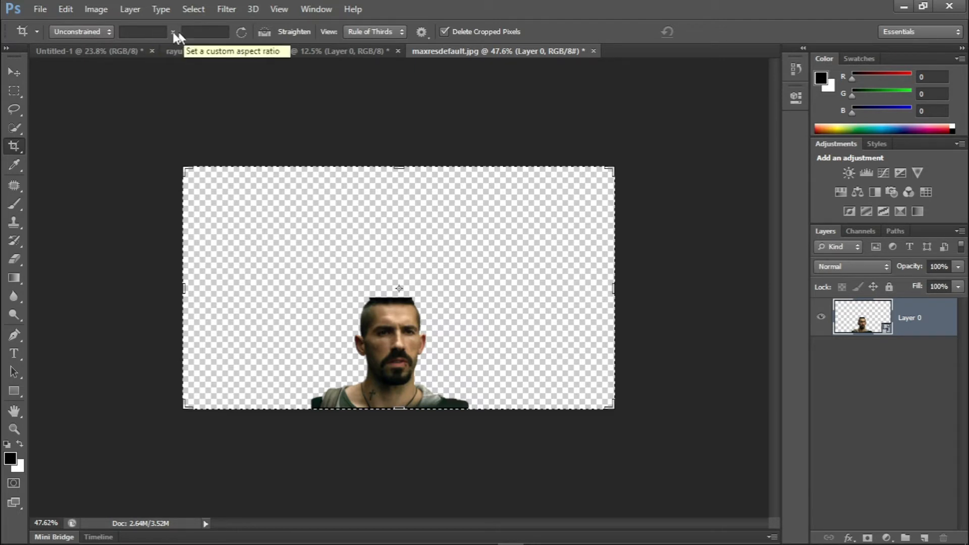
left_click(87, 32)
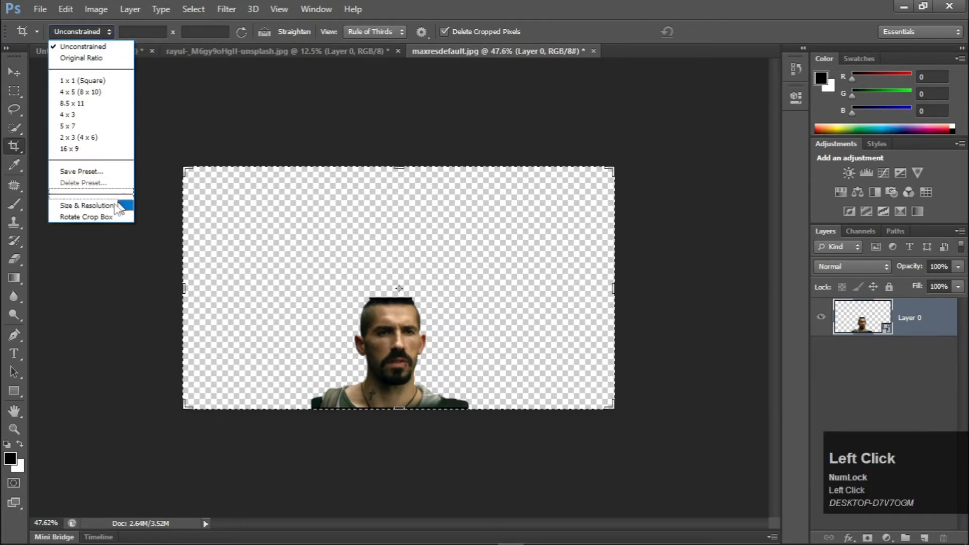
left_click(100, 207)
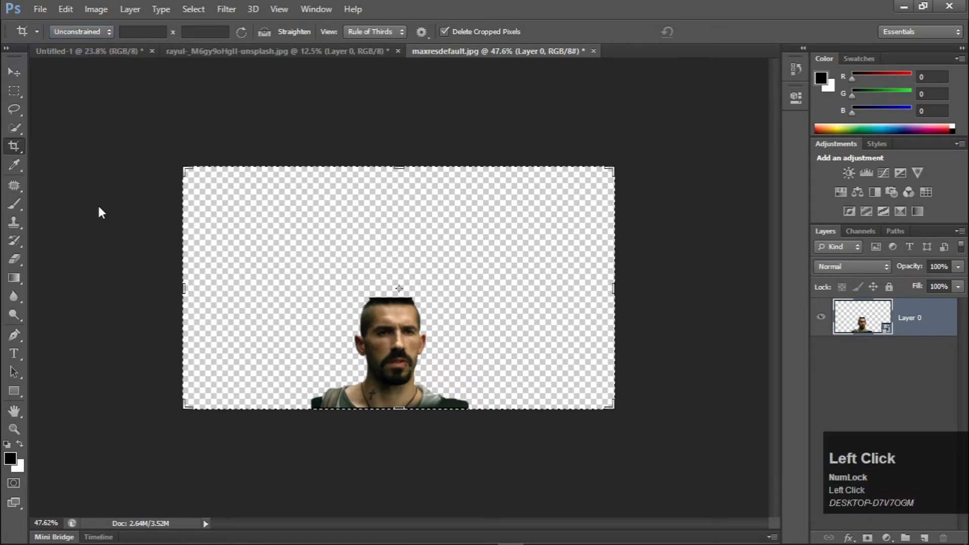
left_click_drag(431, 148, 633, 104)
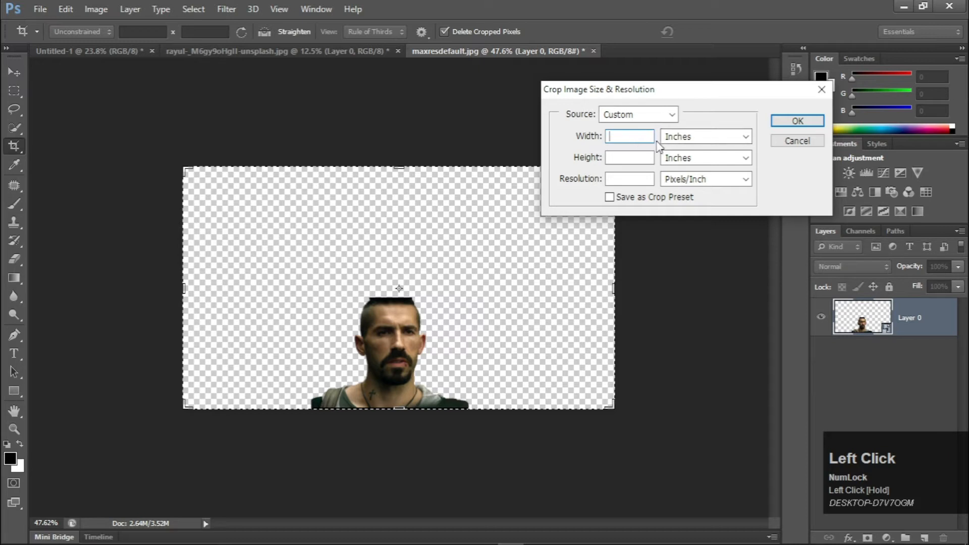
left_click(634, 137)
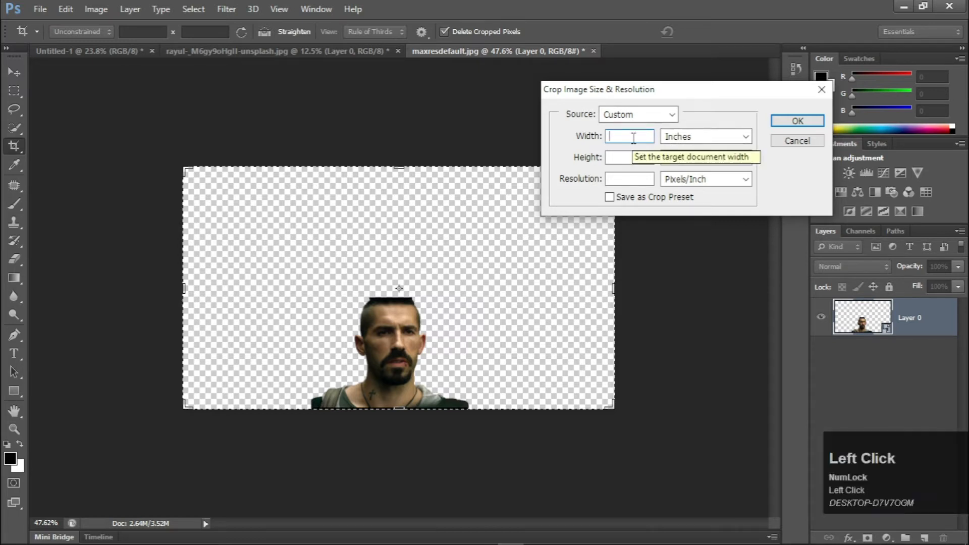
type("2.5")
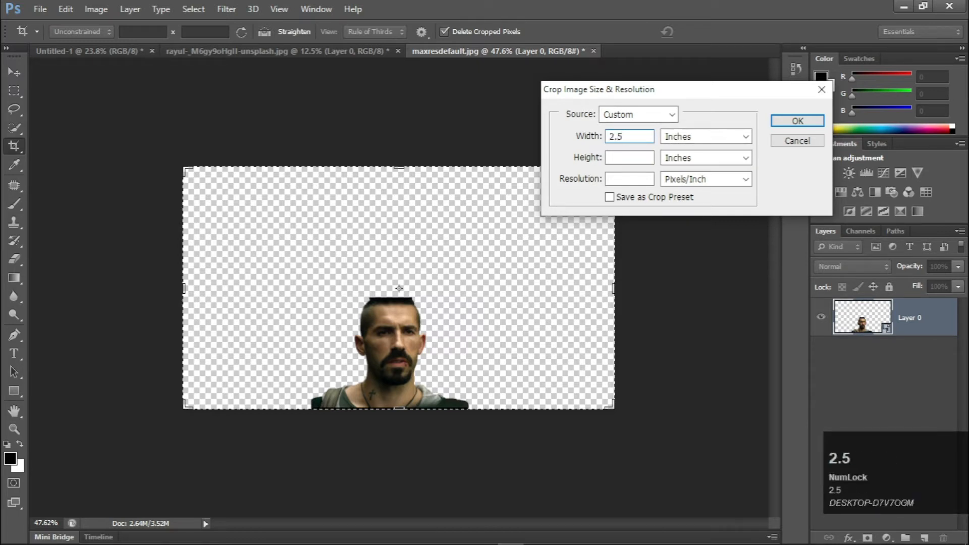
left_click(631, 158)
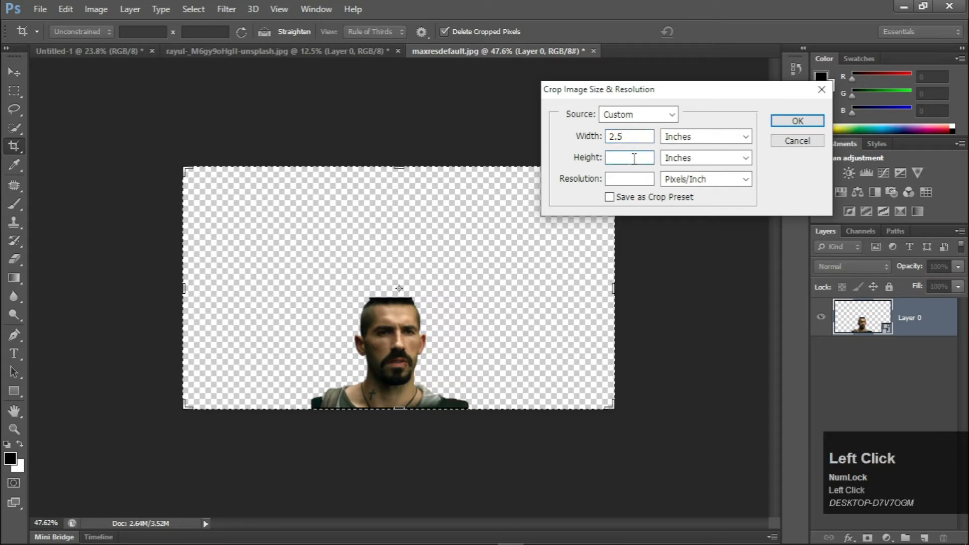
type("3.5")
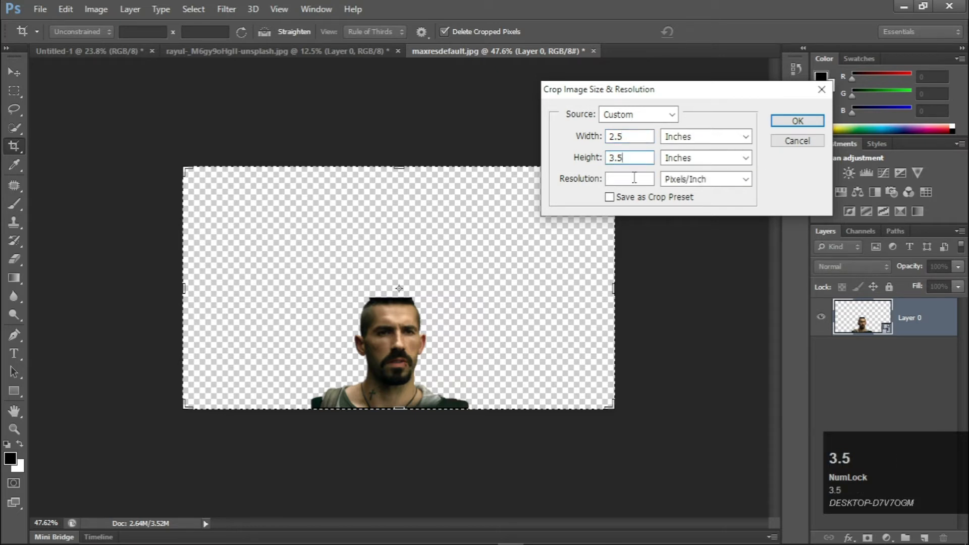
left_click(627, 180)
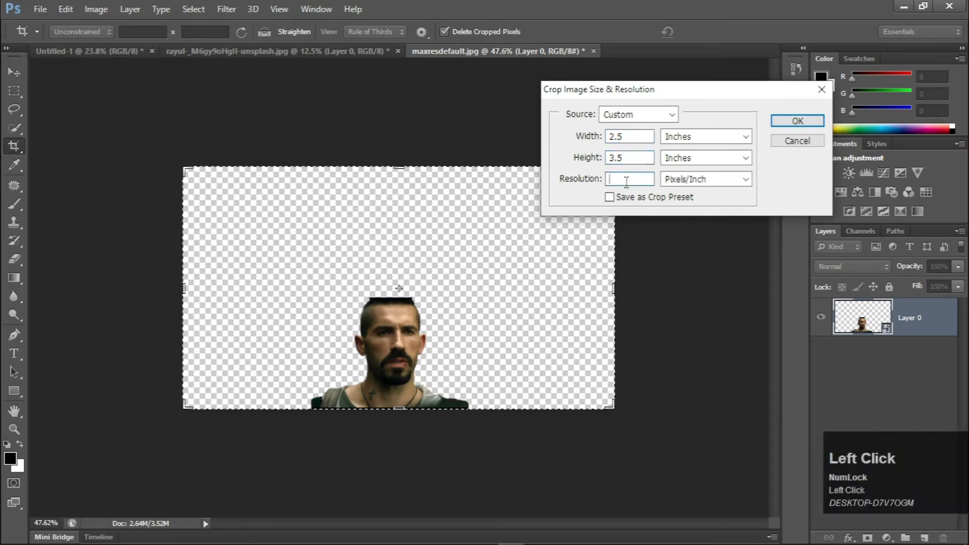
type("300")
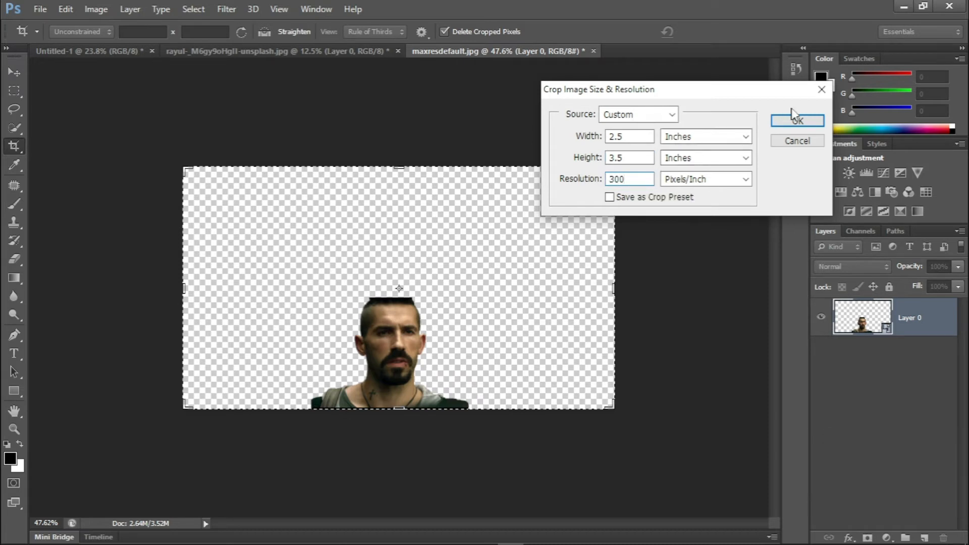
left_click(798, 127)
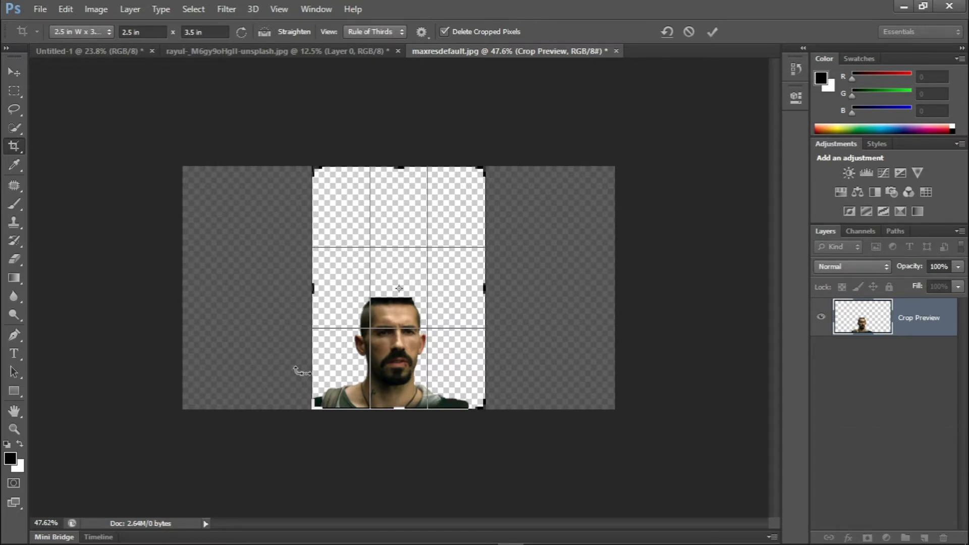
left_click(711, 31)
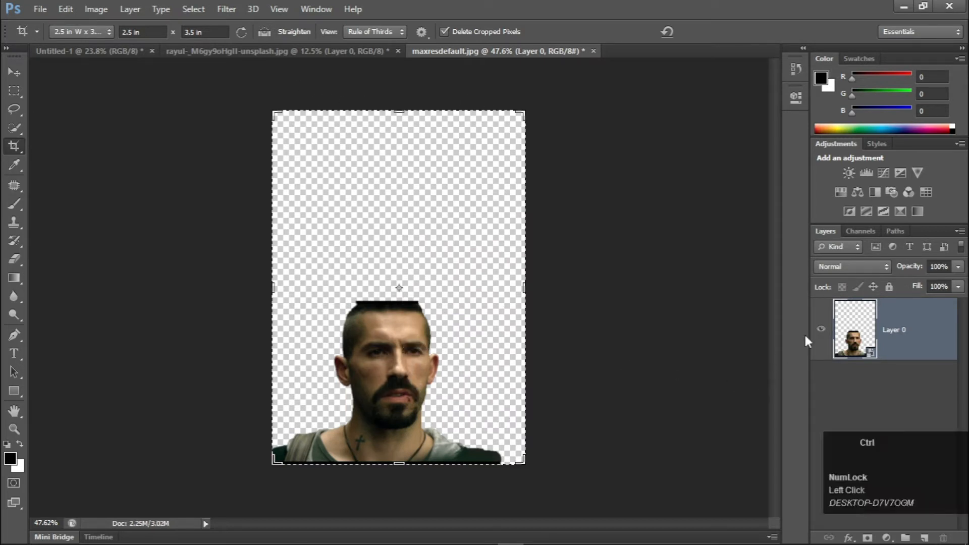
Enlarge the man proportionally to about 29.7% with Free Transform and position him across the canvas, aligned to its bottom edge.
key("ctrl+t")
left_click_drag(507, 298, 612, 80)
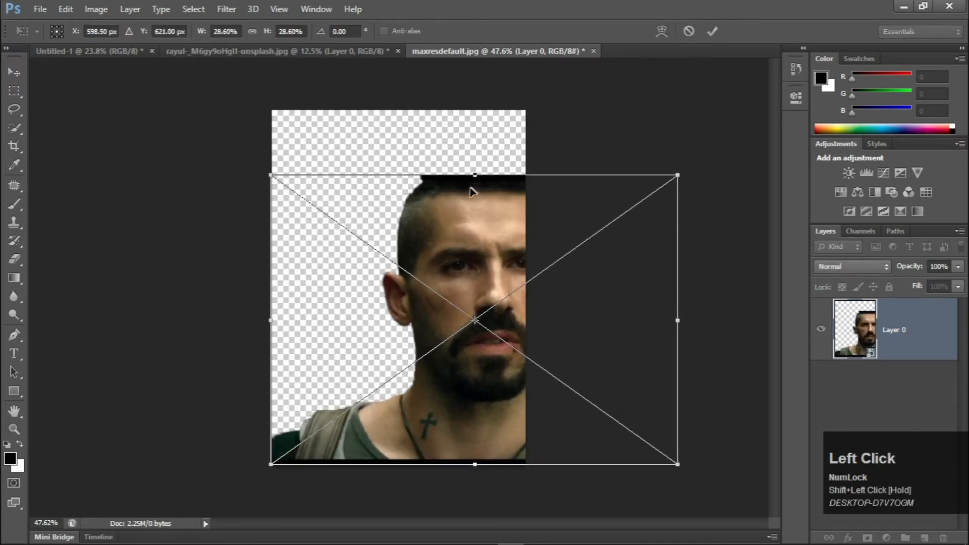
left_click_drag(470, 213, 401, 222)
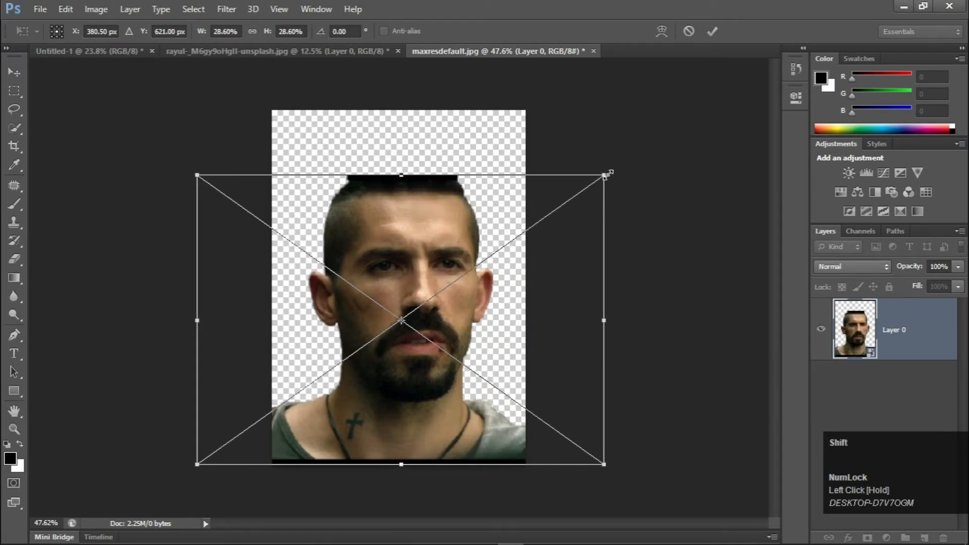
left_click_drag(608, 174, 625, 162)
left_click_drag(421, 254, 414, 254)
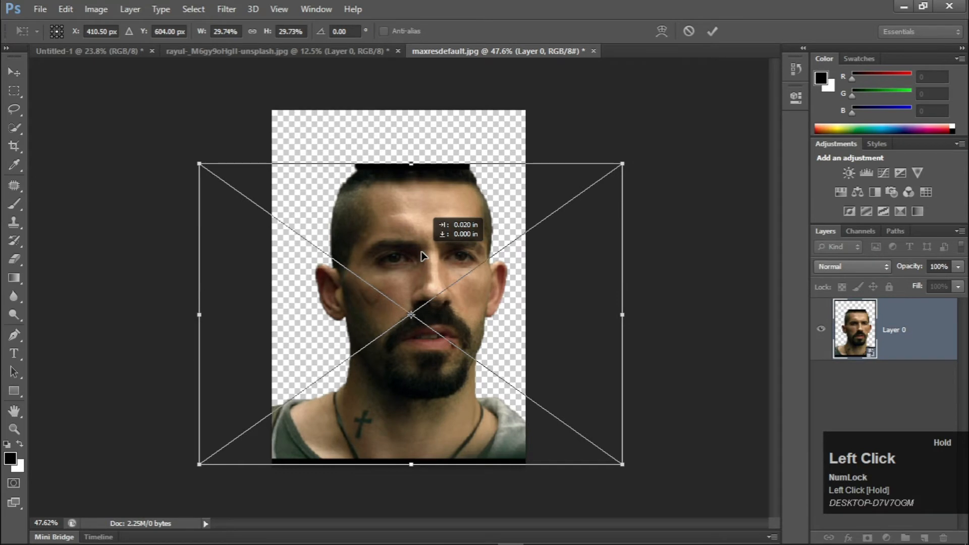
left_click(713, 31)
Shift the man slightly left so that his head sits centred on the canvas.
key("c")
scroll(484, 147, "down", 2)
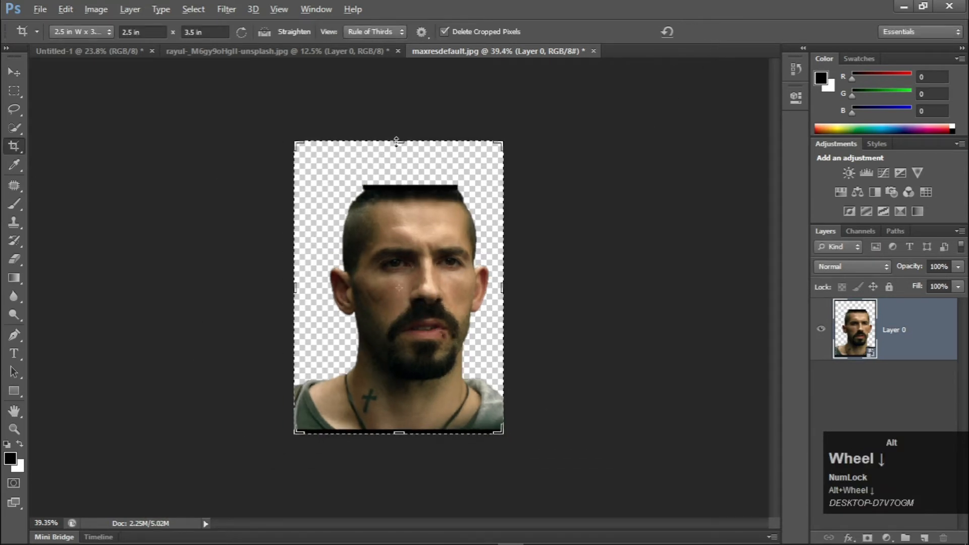
left_click(14, 73)
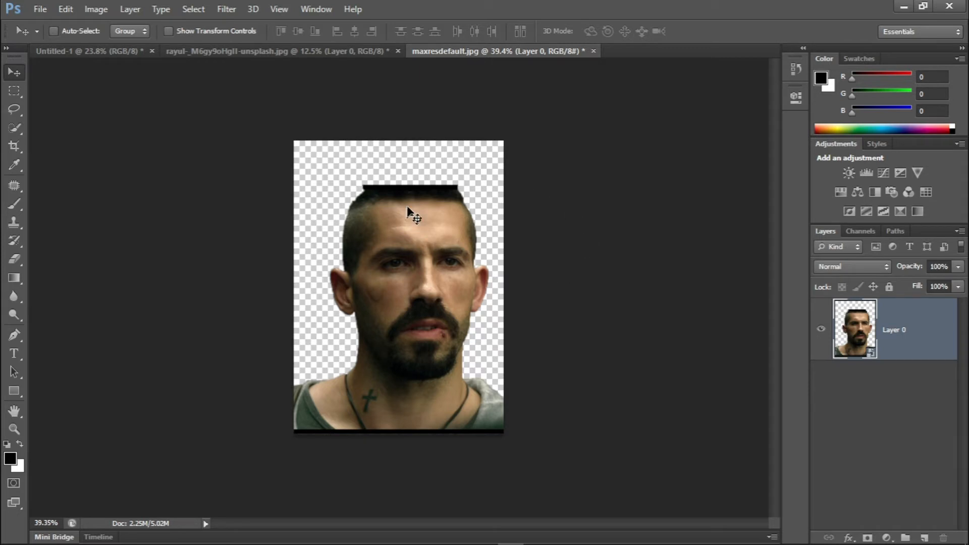
left_click_drag(438, 235, 432, 235)
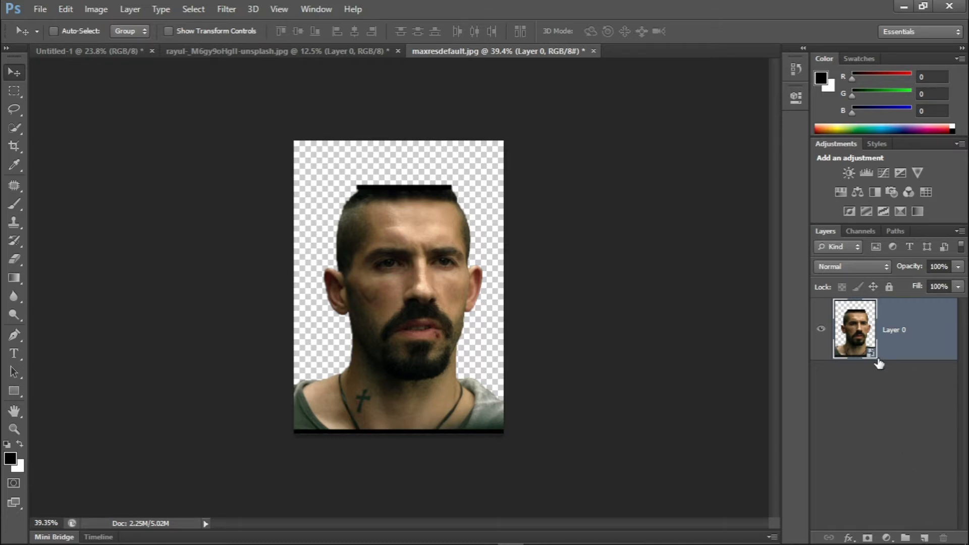
Set the foreground colour to the blue #158cc9.
left_click(10, 463)
left_click_drag(705, 164, 712, 174)
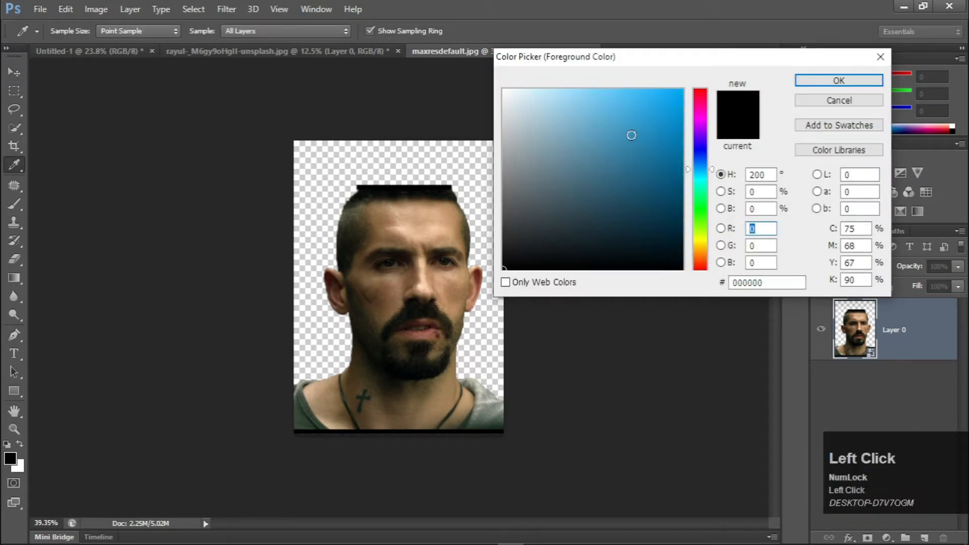
left_click_drag(631, 134, 664, 127)
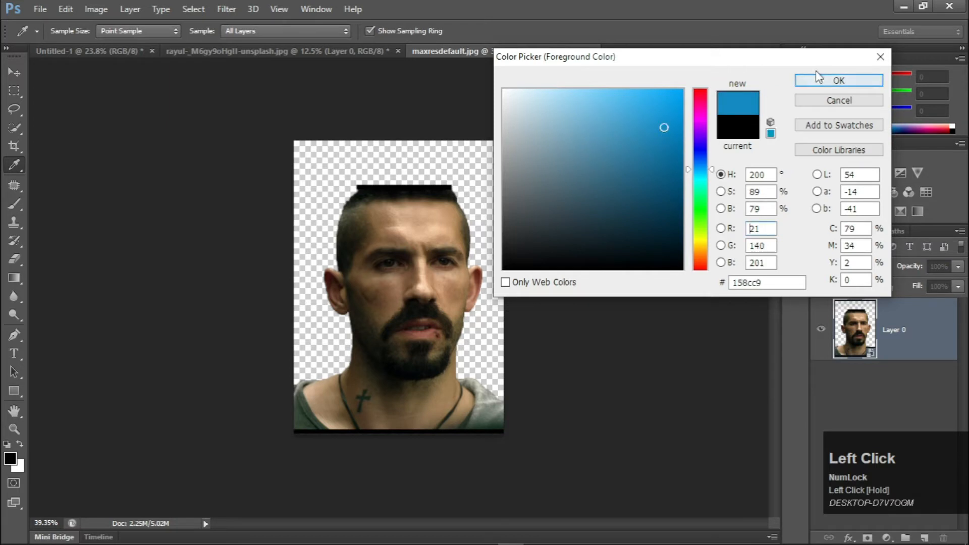
left_click(839, 80)
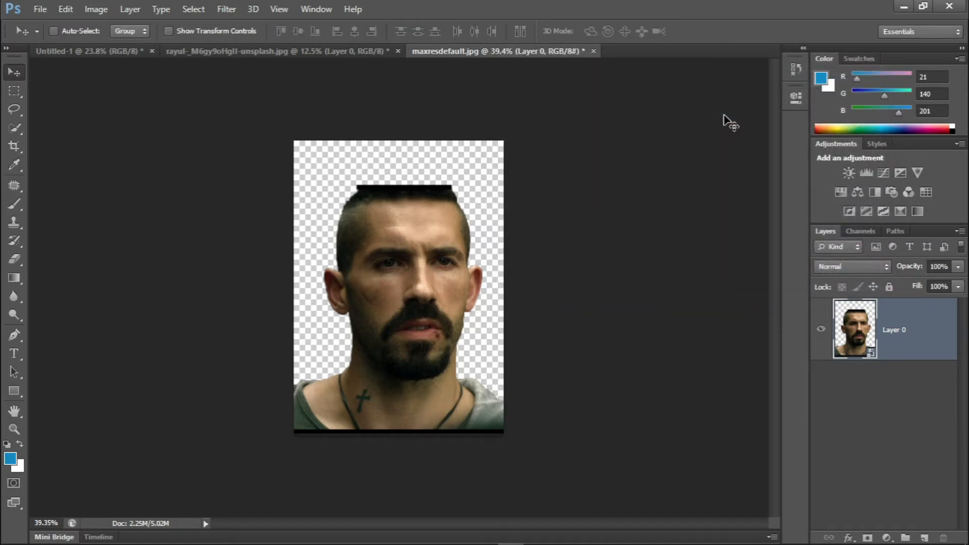
Rasterize the man's smart object layer.
key("alt")
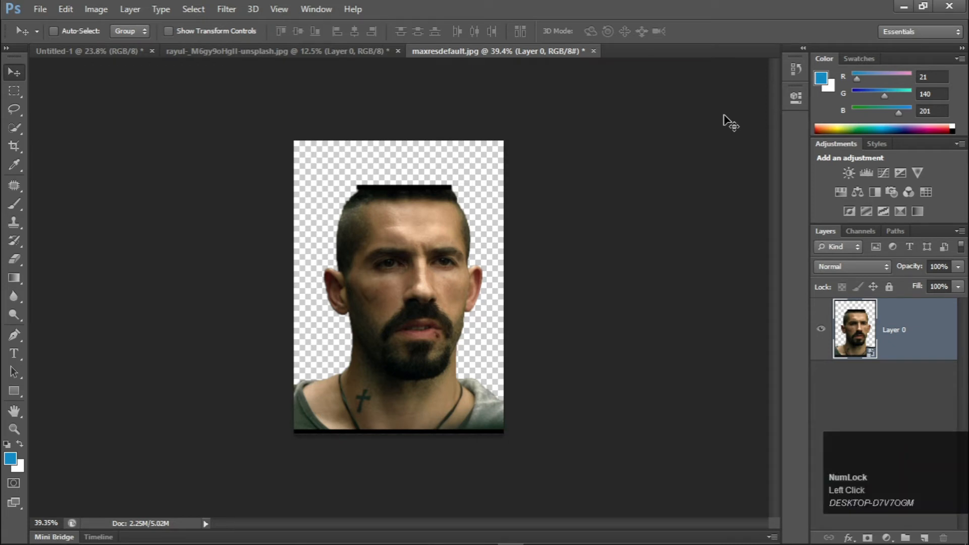
right_click(894, 329)
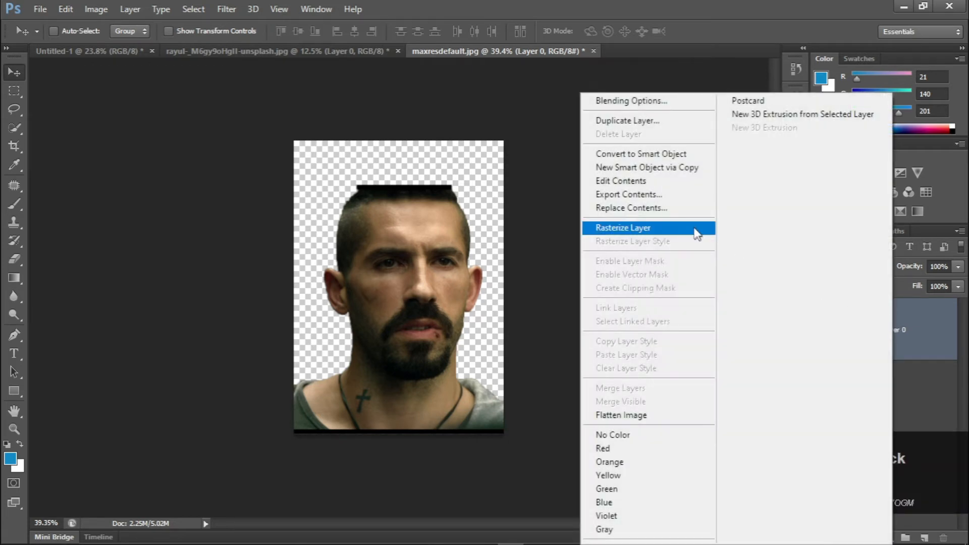
left_click(679, 226)
Try filling the man's own layer with the blue foreground colour, and undo the fill.
key("alt+BackSpace")
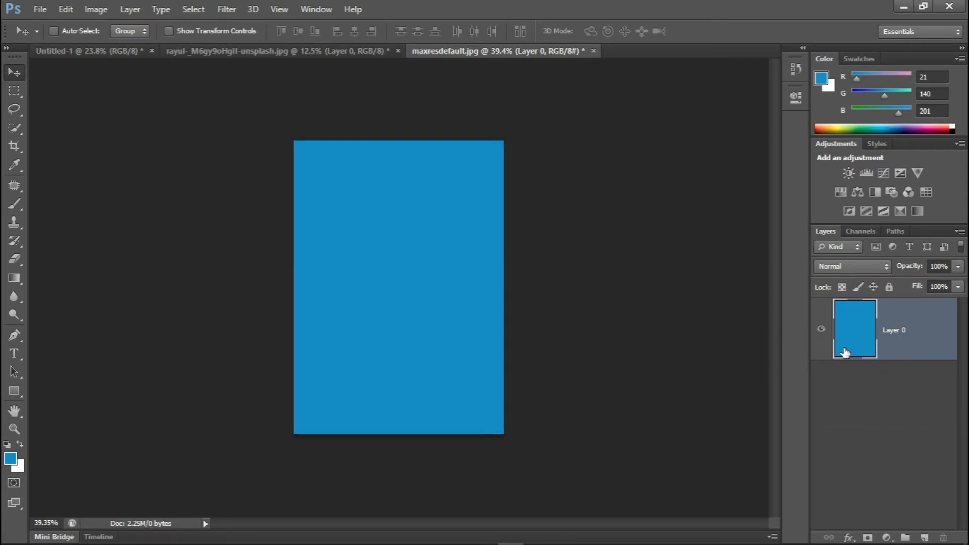
left_click_drag(844, 351, 742, 368)
key("ctrl+alt+z")
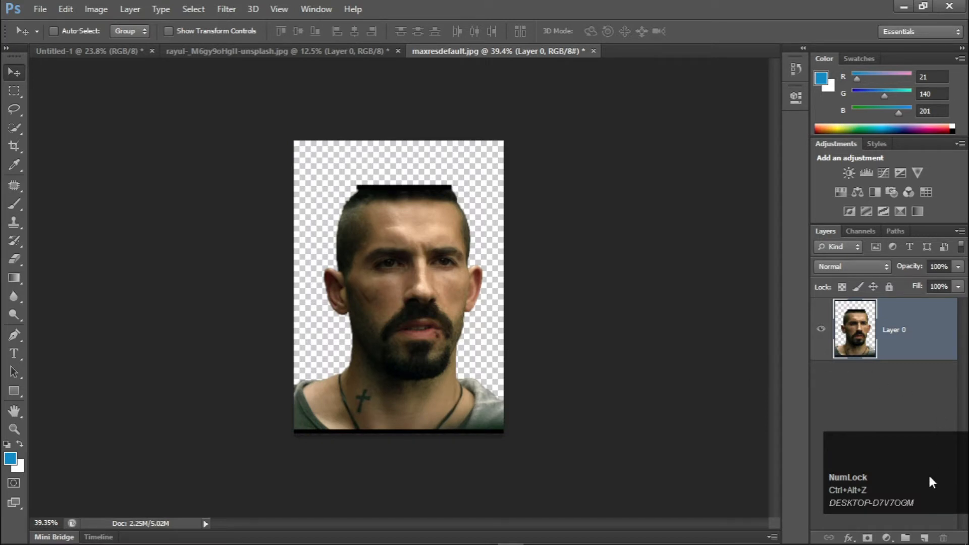
Add a new layer above the man's layer and fill it with the blue foreground colour.
left_click(925, 538)
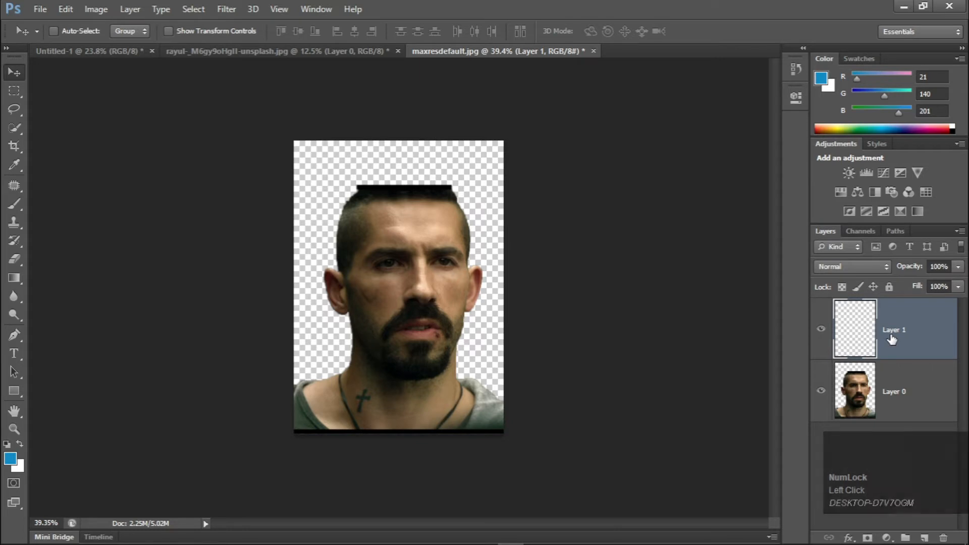
left_click(821, 390)
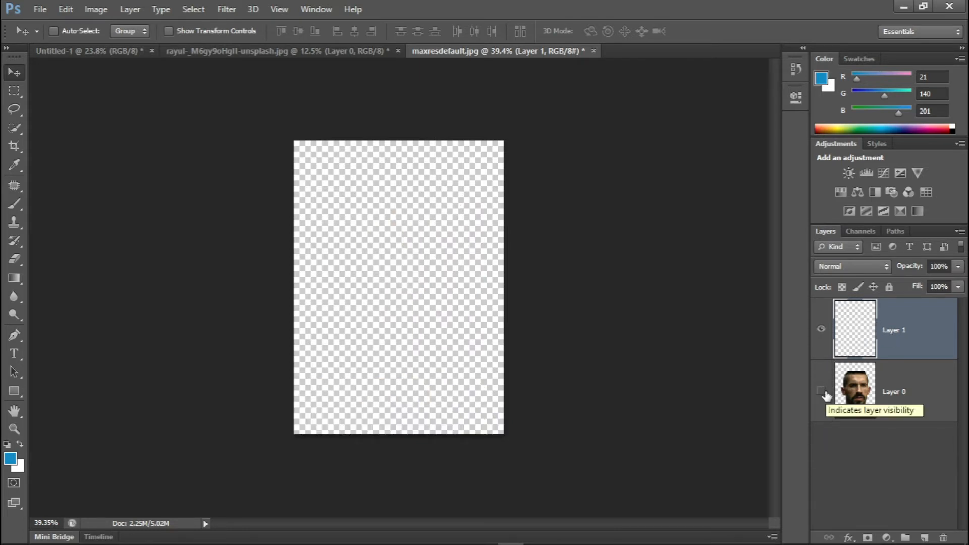
left_click(822, 391)
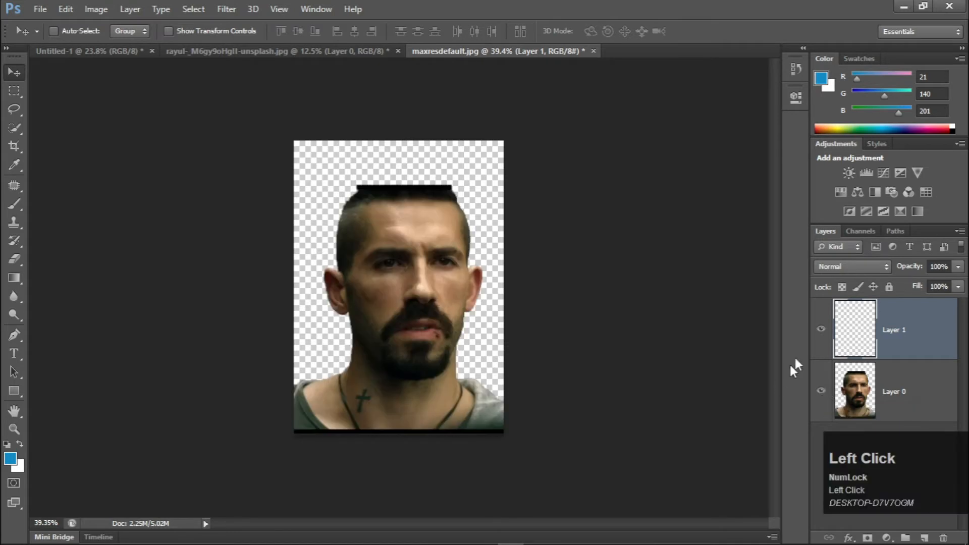
key("alt+BackSpace")
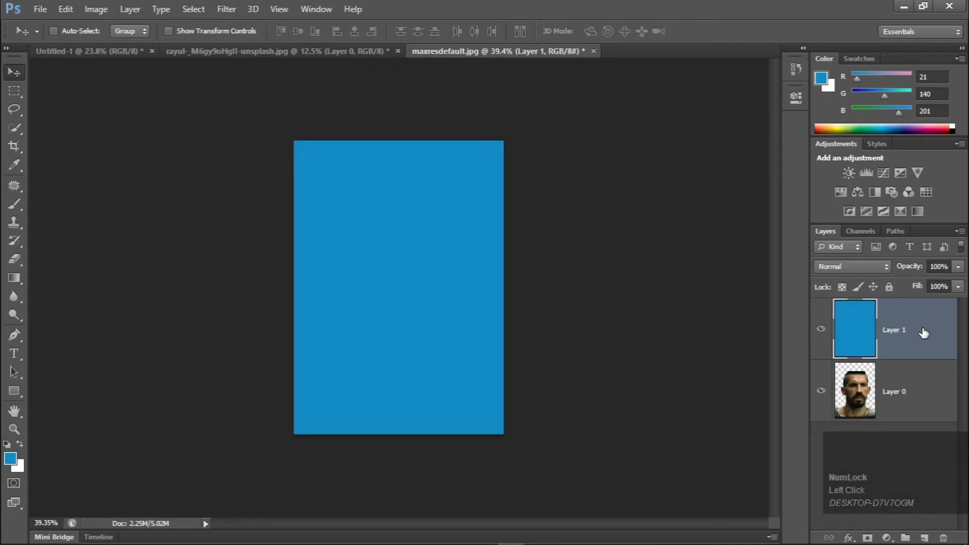
Replace the blue-filled layer with a Solid Color fill layer in #158cc9 placed beneath the man's layer.
key("Delete")
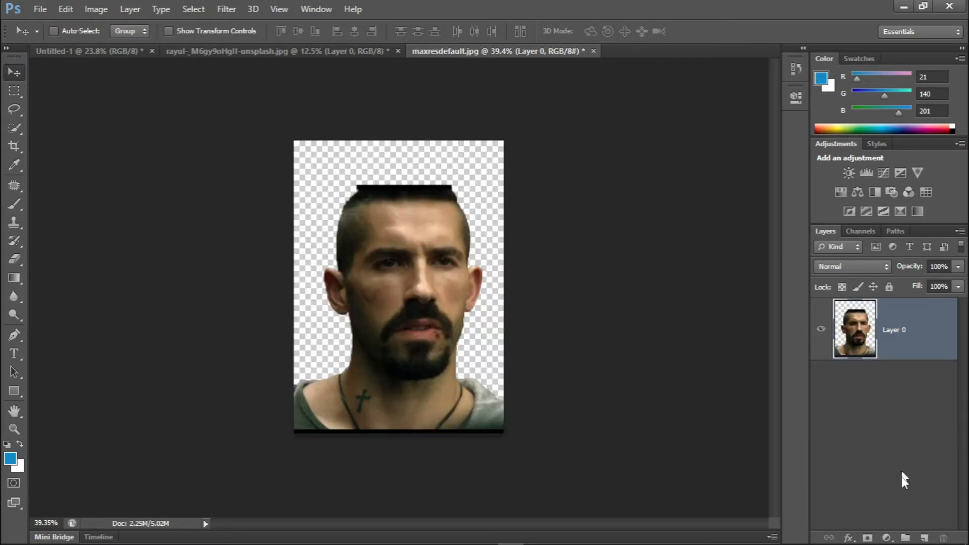
scroll(886, 536, "up", 2, "ctrl")
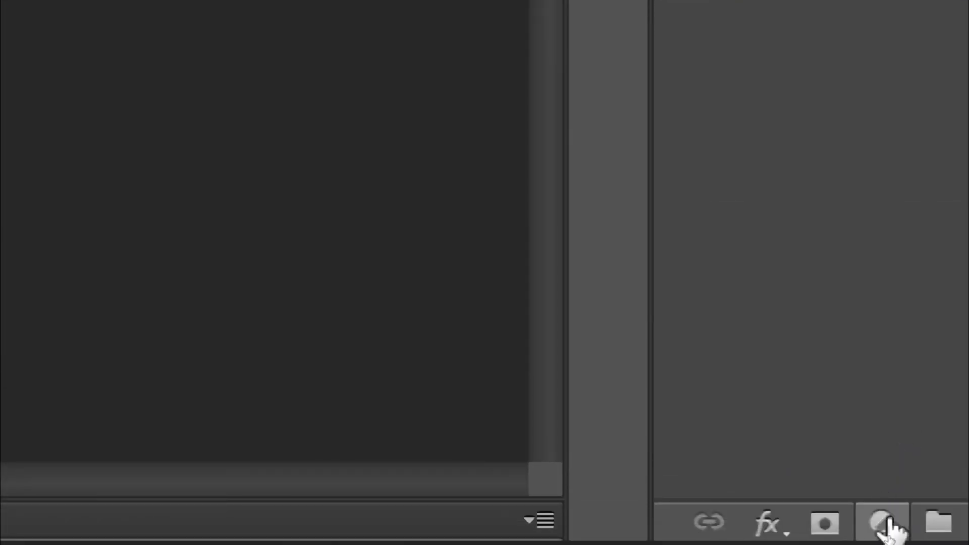
scroll(888, 528, "down", 2, "ctrl+alt")
left_click(884, 525)
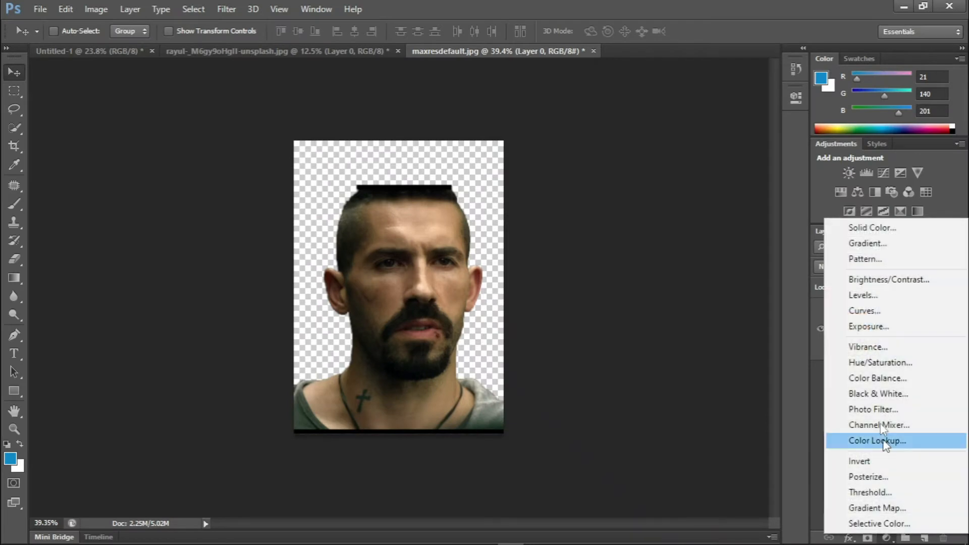
left_click(884, 226)
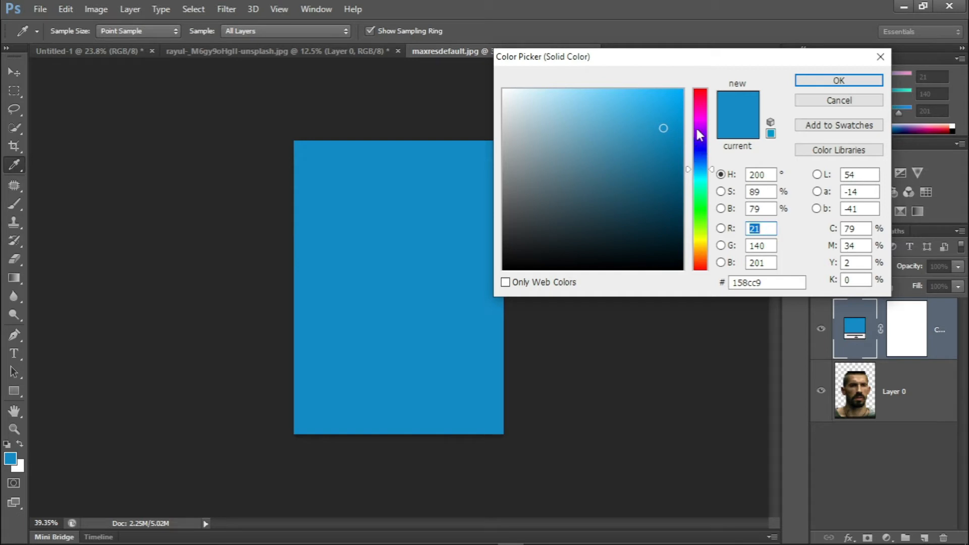
left_click(839, 83)
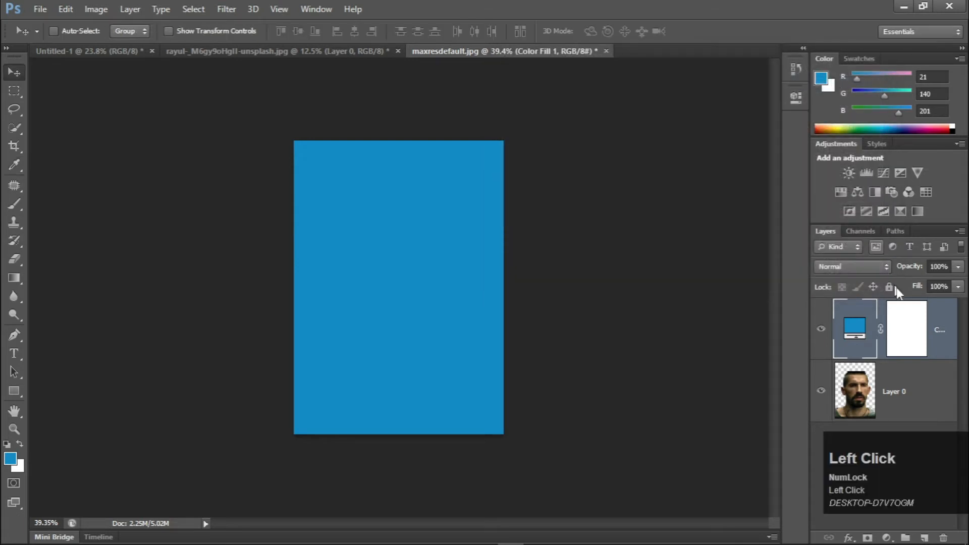
left_click_drag(933, 329, 926, 463)
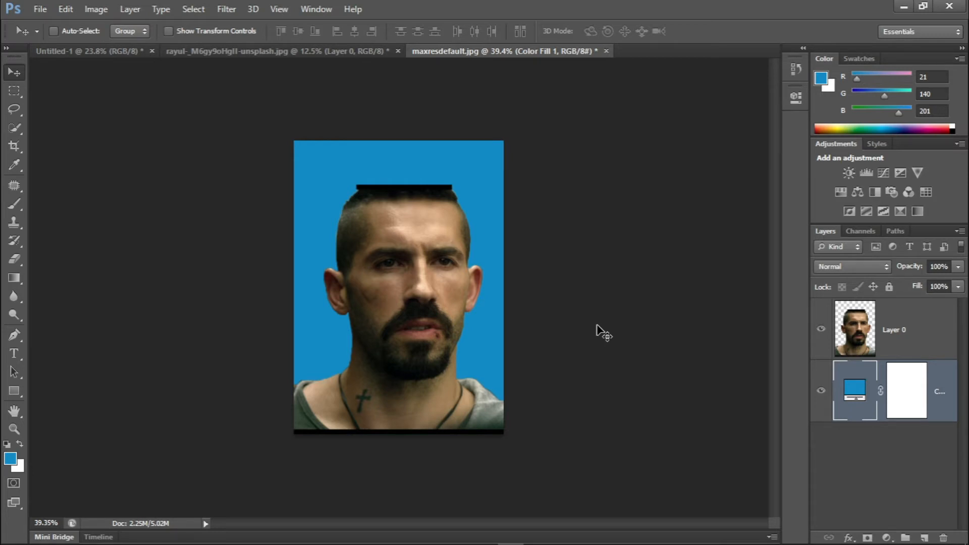
In the Untitled-1 document, set the Crop tool to Unconstrained and extend the blank canvas outward on all four sides into a wide landscape format.
left_click(137, 49)
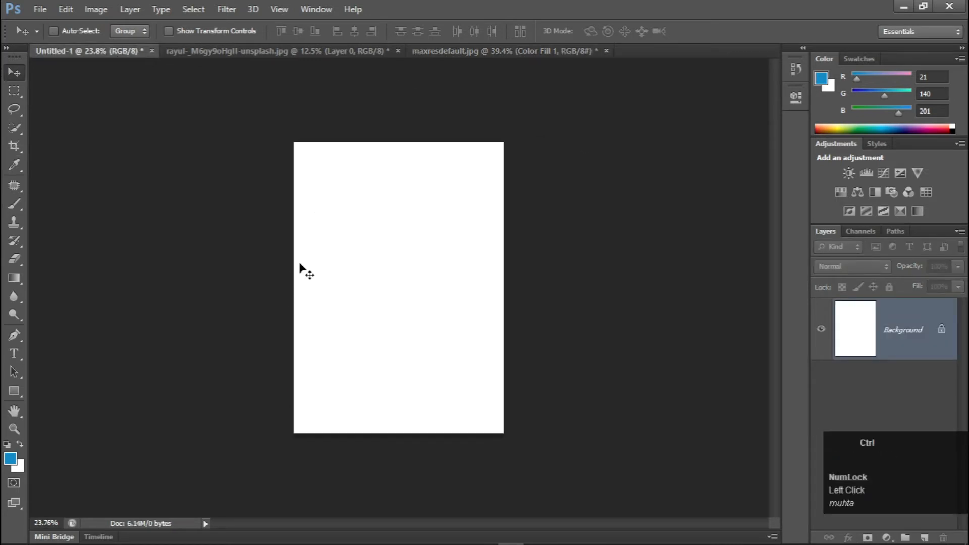
left_click(18, 142)
mouse_move(294, 288)
left_mouse_down()
mouse_move(194, 288)
mouse_move(173, 273)
mouse_move(313, 273)
mouse_move(296, 273)
left_mouse_up()
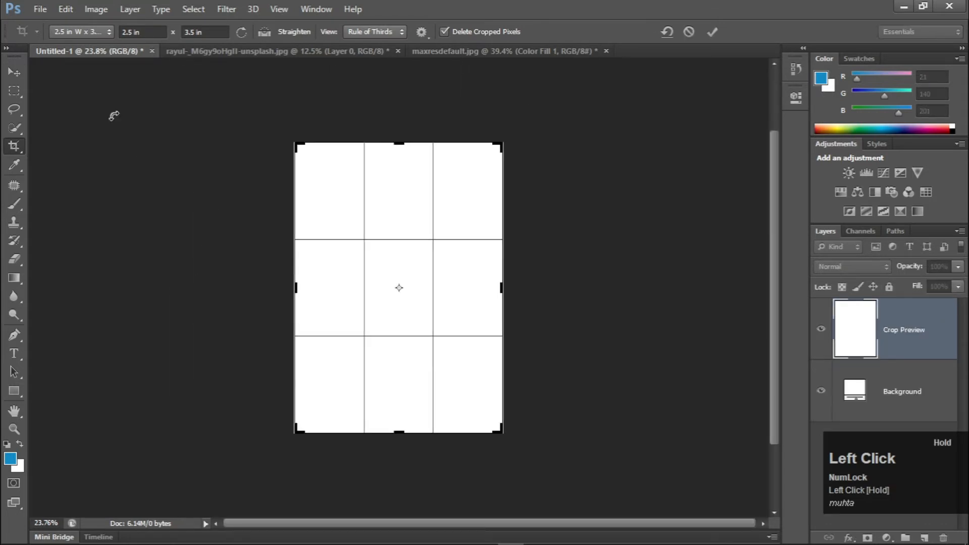
left_click(96, 31)
left_click(97, 54)
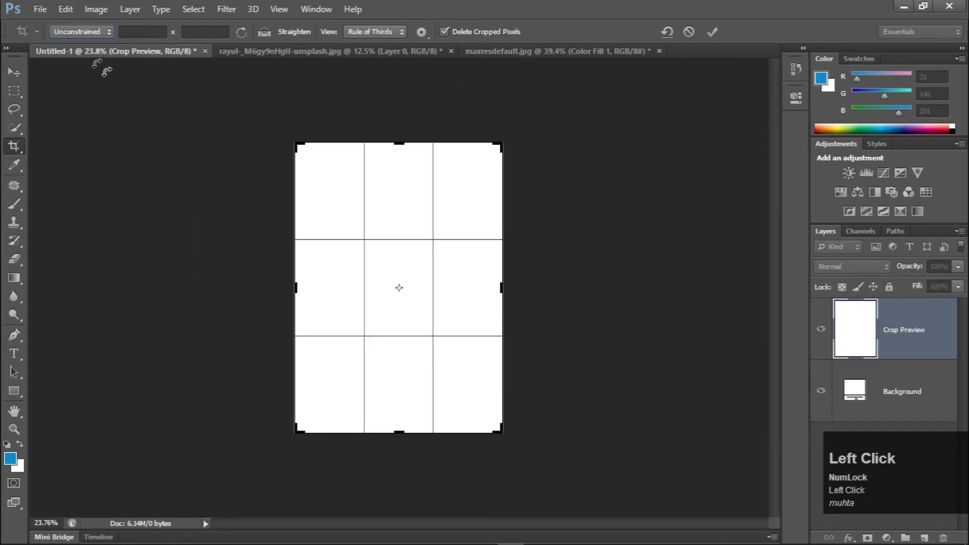
left_click_drag(285, 281, 158, 281)
left_click_drag(297, 292, 155, 292)
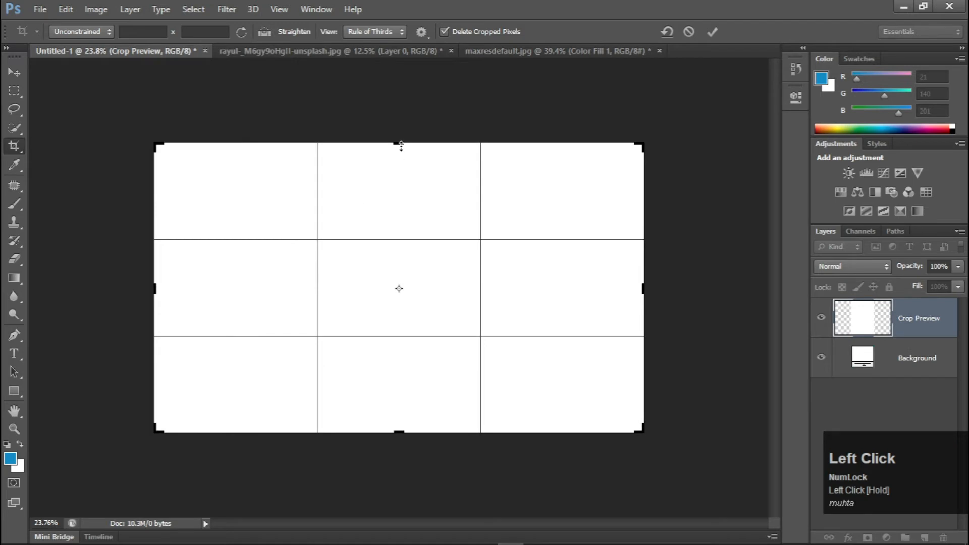
left_click_drag(402, 147, 396, 97)
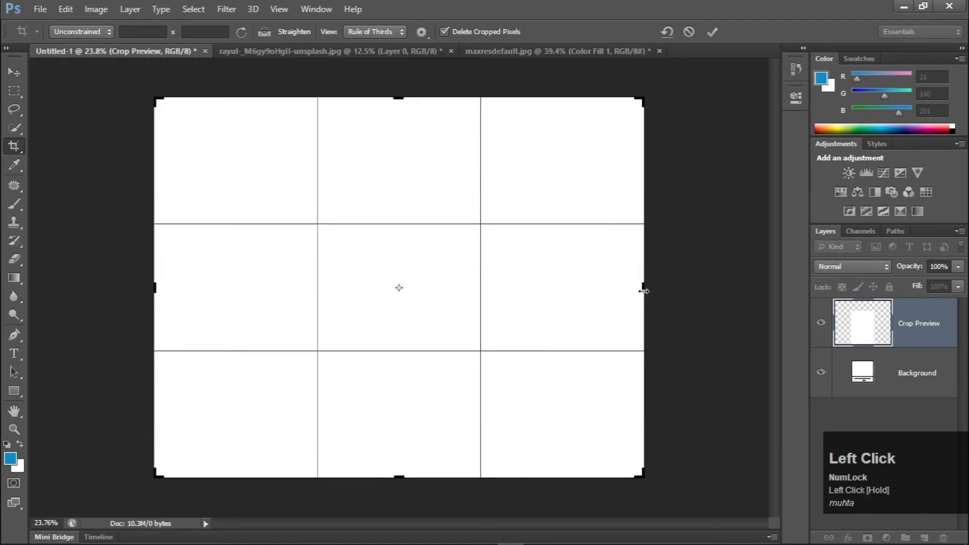
left_click_drag(644, 291, 724, 281)
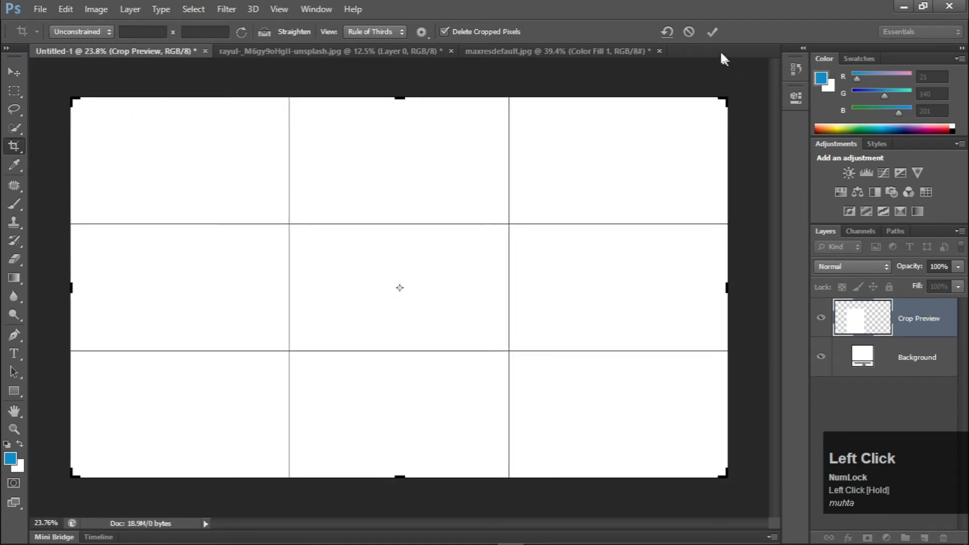
left_click(712, 31)
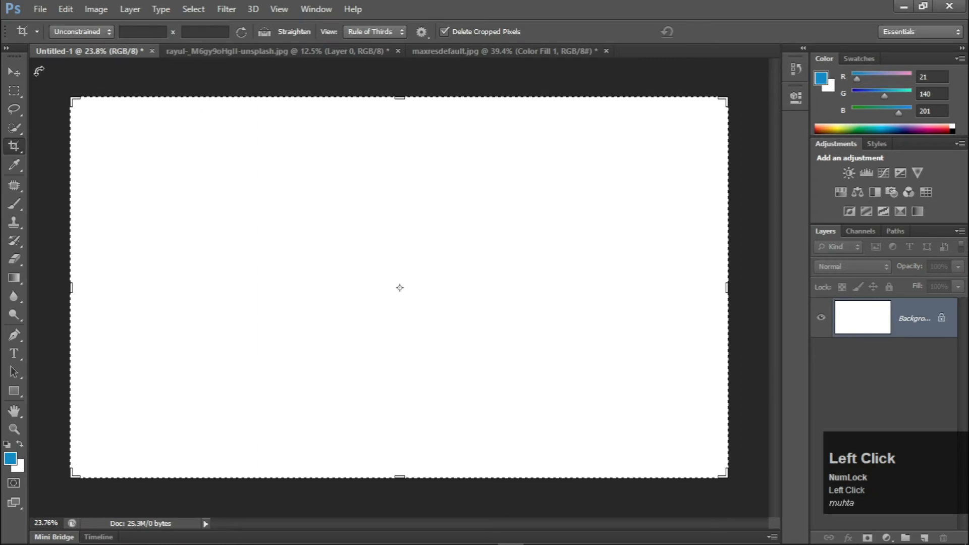
Try a Perspective Crop on the photo of the man seated at the round opening, pulling the upper-left and lower-right corners inward, and undo it.
right_click(13, 146)
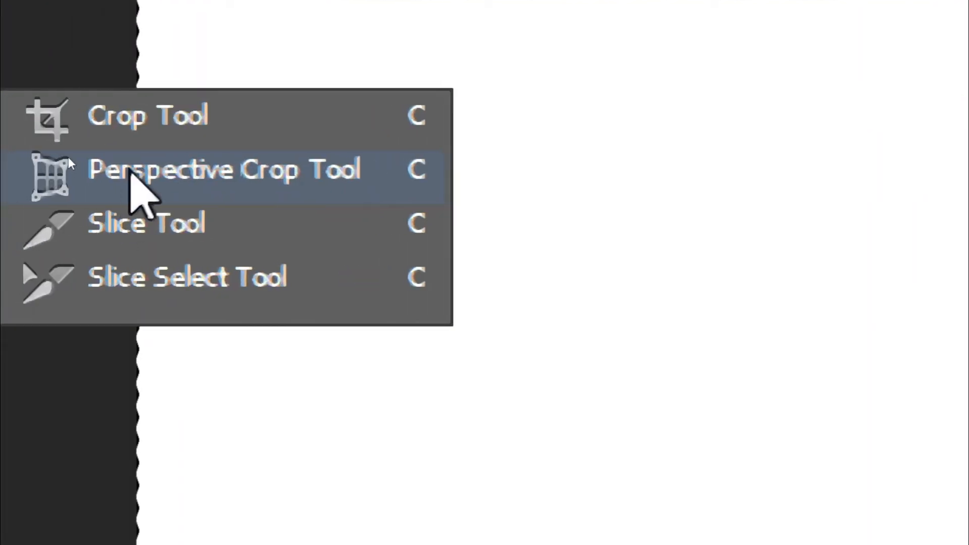
scroll(130, 169, "down", 3)
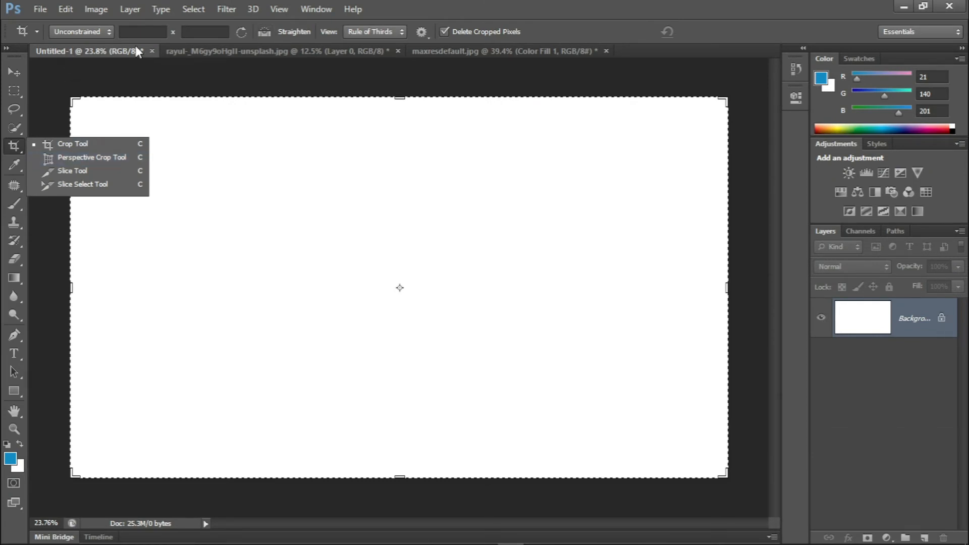
left_click(205, 48)
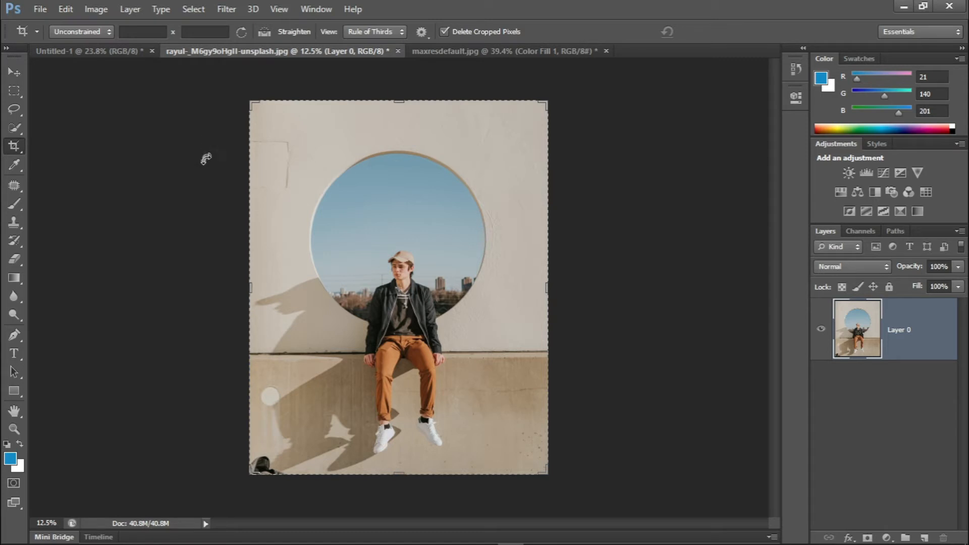
right_click(14, 149)
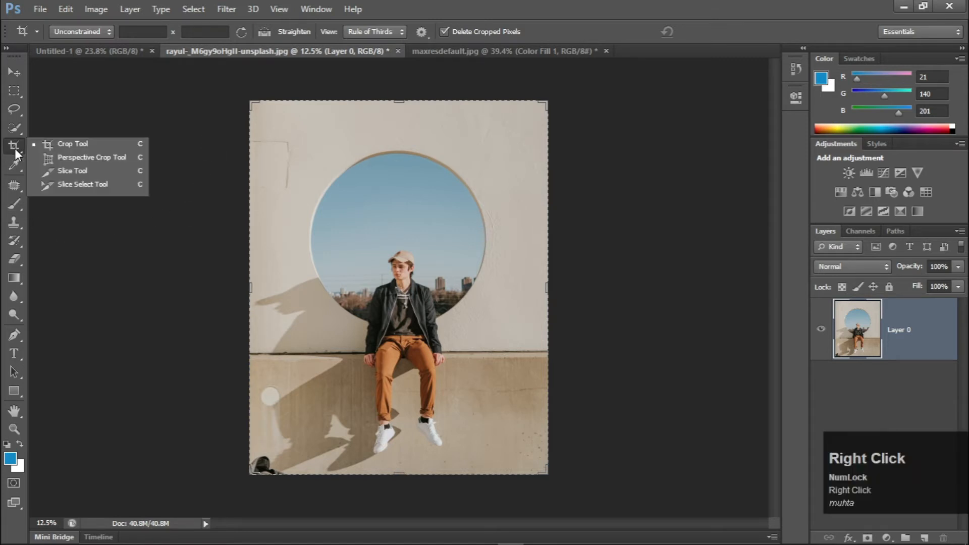
left_click(80, 160)
left_click_drag(249, 101, 554, 484)
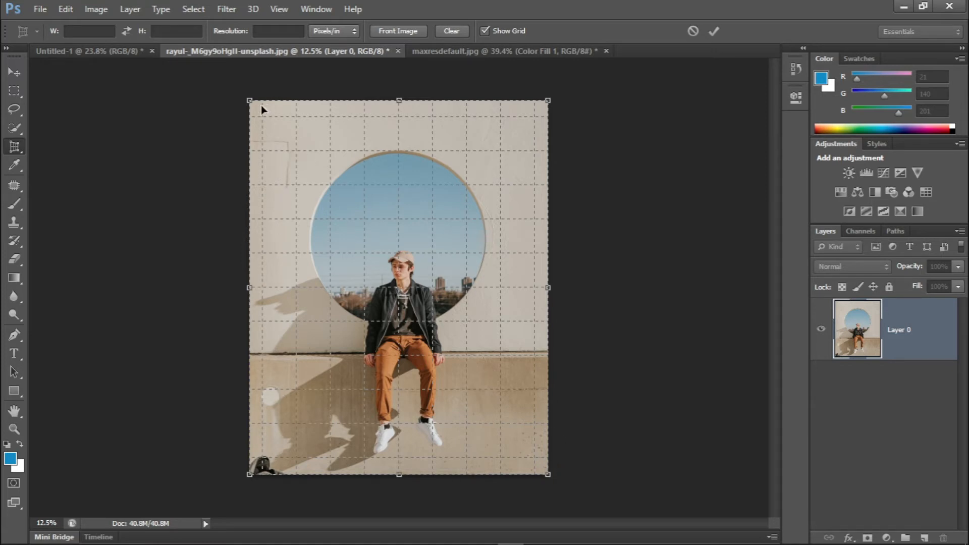
left_click_drag(250, 104, 322, 167)
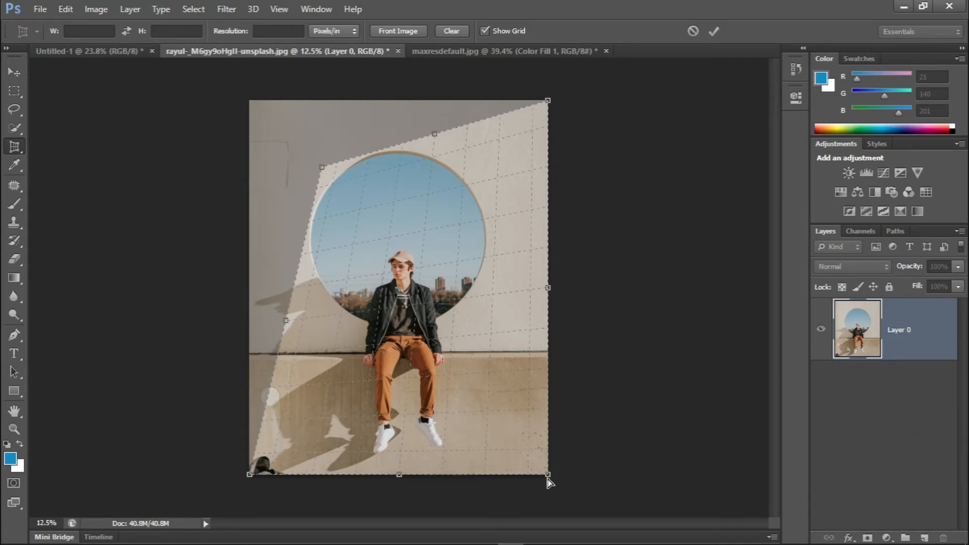
left_click_drag(549, 481, 461, 453)
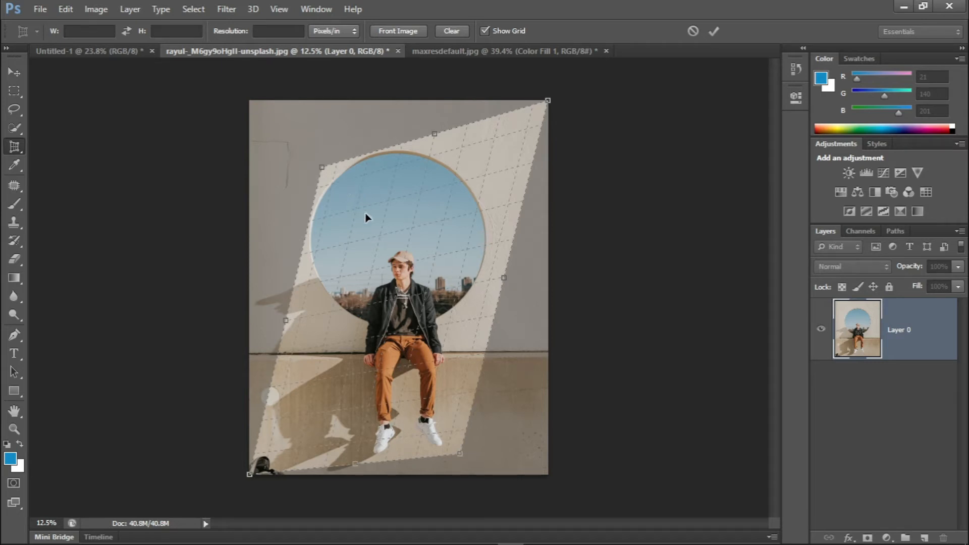
mouse_move(380, 238)
left_mouse_down()
mouse_move(376, 227)
mouse_move(378, 236)
left_mouse_up()
left_click(714, 31)
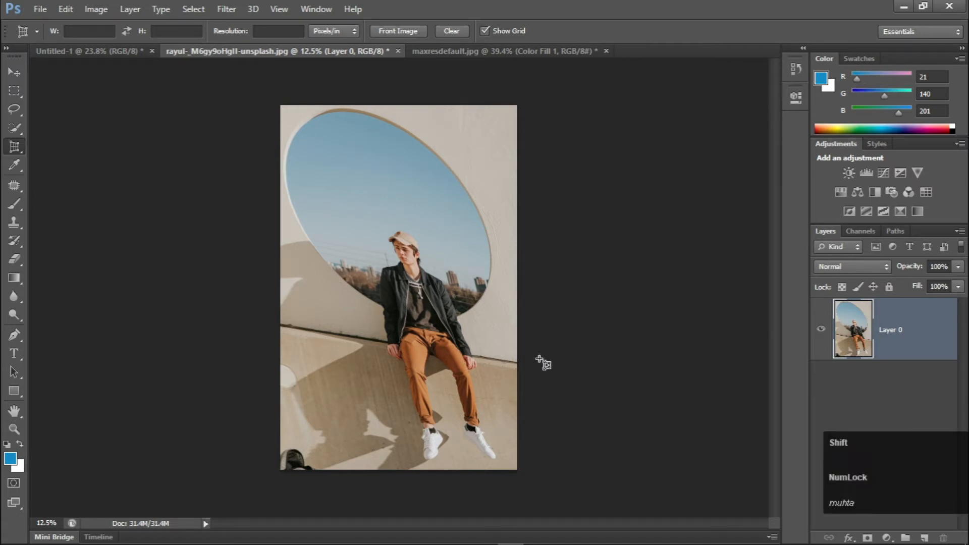
key("ctrl+alt+z")
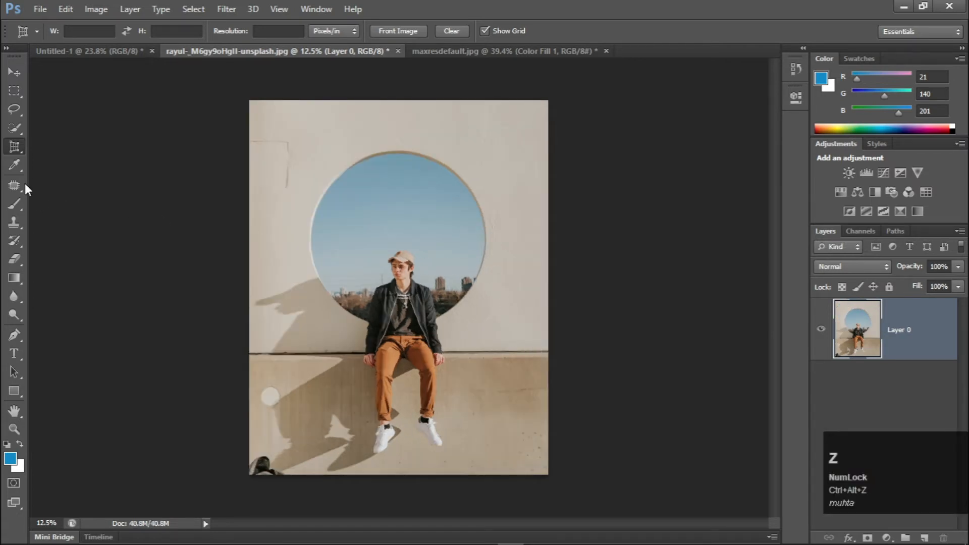
Try a Perspective Crop of the seated man's photo with both upper corners pulled inward to the circle's top edge, and undo it.
left_click(19, 149)
left_click_drag(247, 97, 569, 486)
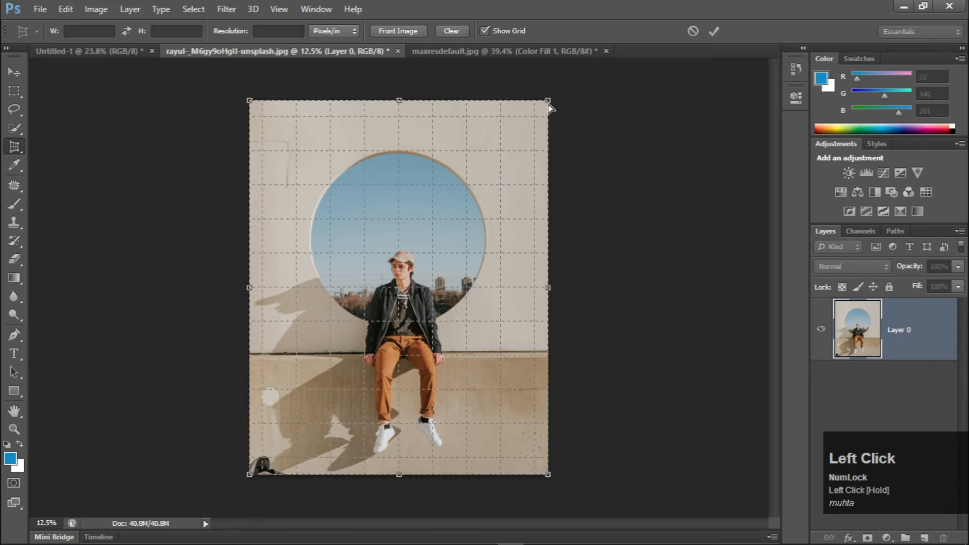
left_click_drag(555, 104, 452, 153)
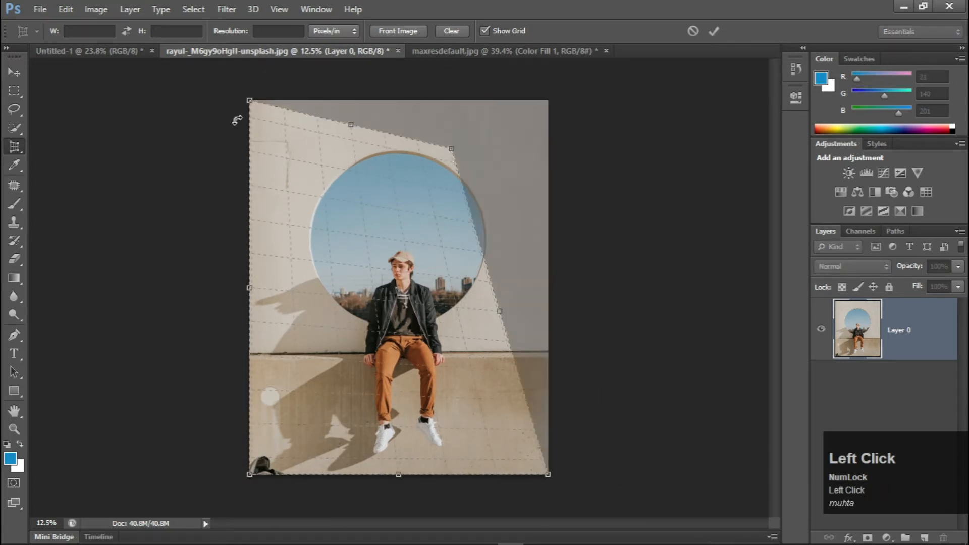
left_click_drag(249, 101, 365, 156)
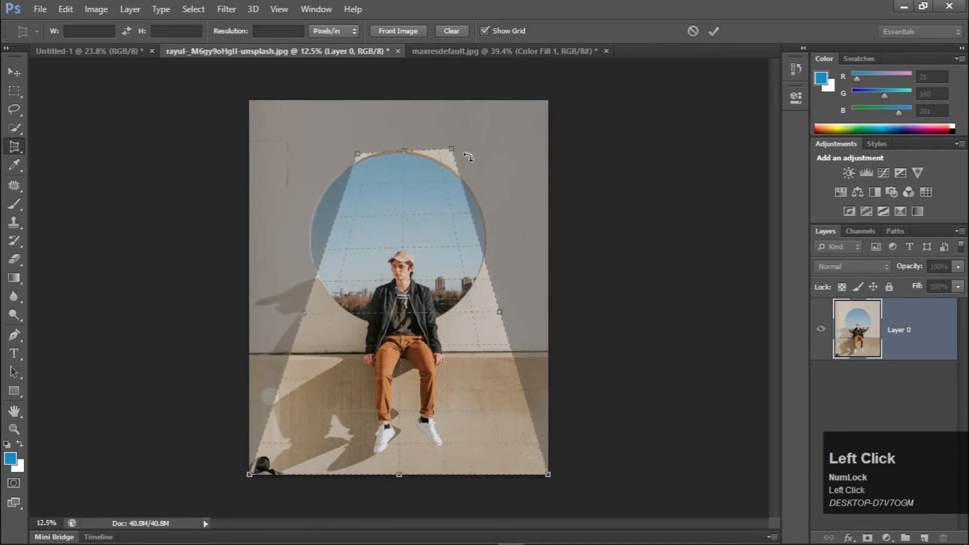
left_click_drag(451, 154, 443, 155)
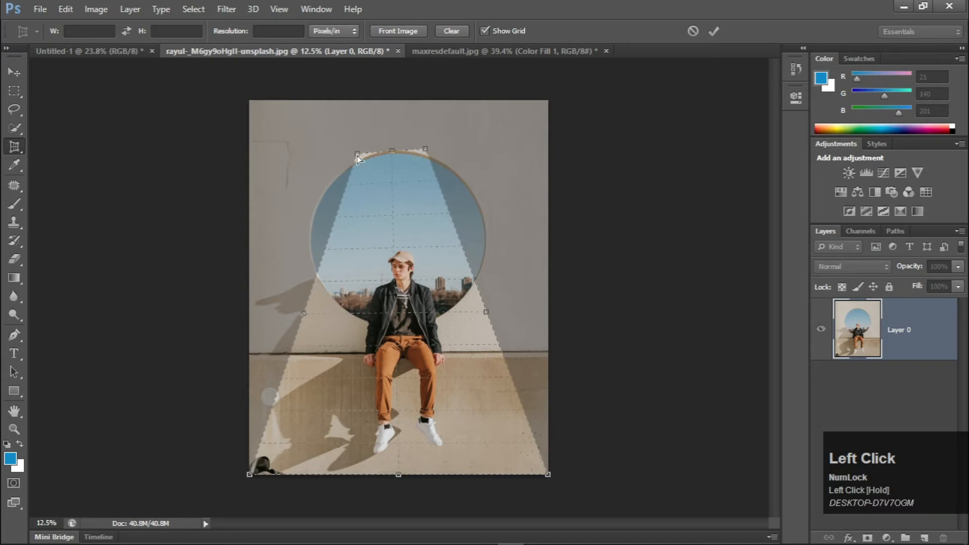
left_click_drag(357, 154, 369, 153)
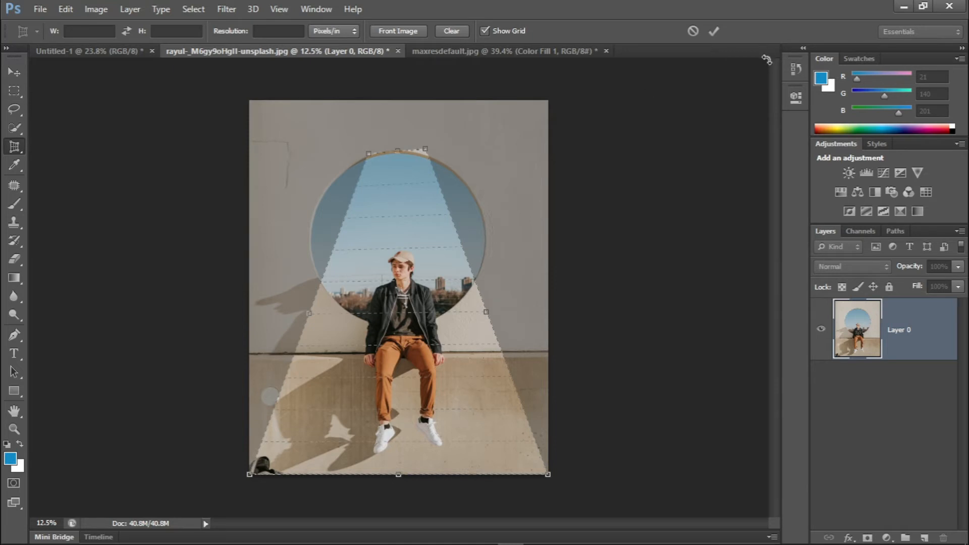
left_click(714, 32)
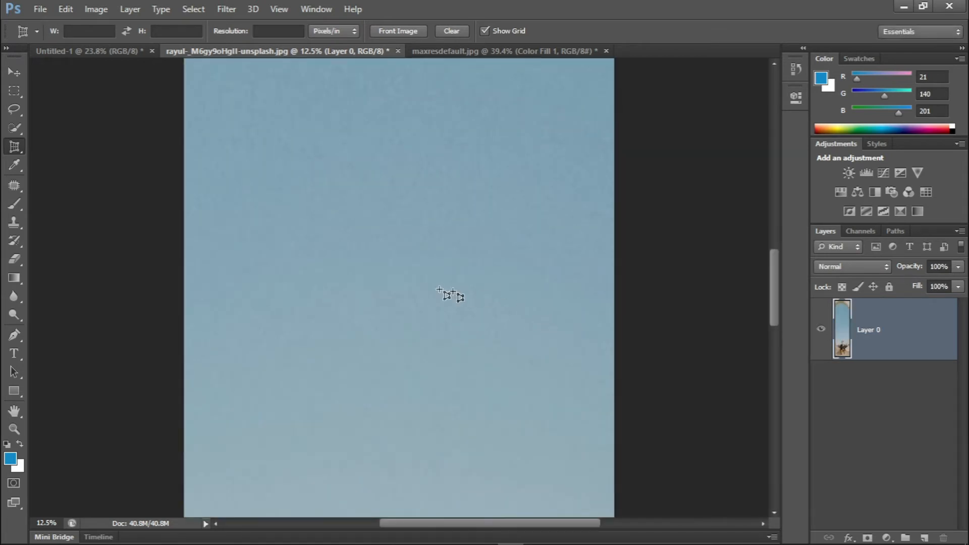
scroll(434, 288, "down", 2, "alt")
scroll(379, 298, "down", 3, "alt")
scroll(379, 458, "up", 1, "alt")
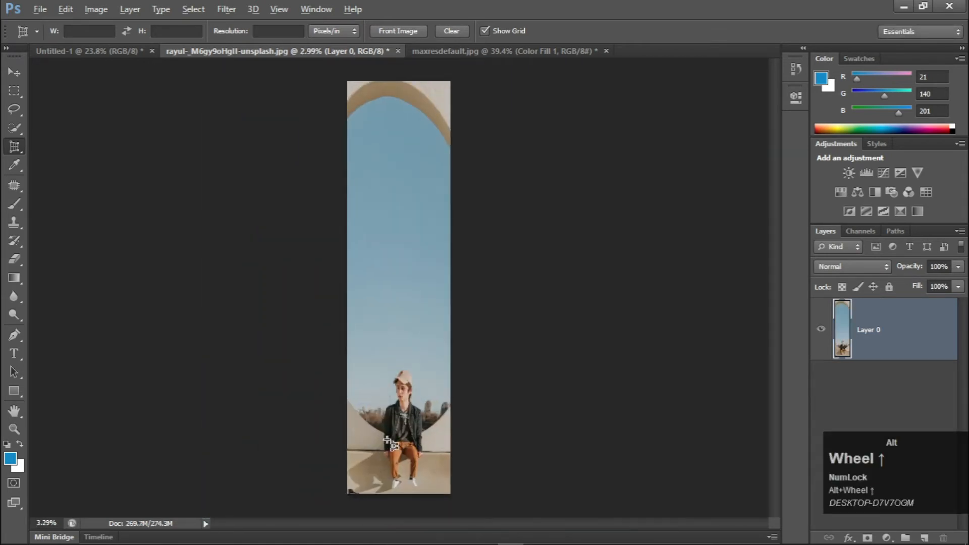
scroll(439, 472, "up", 1, "alt")
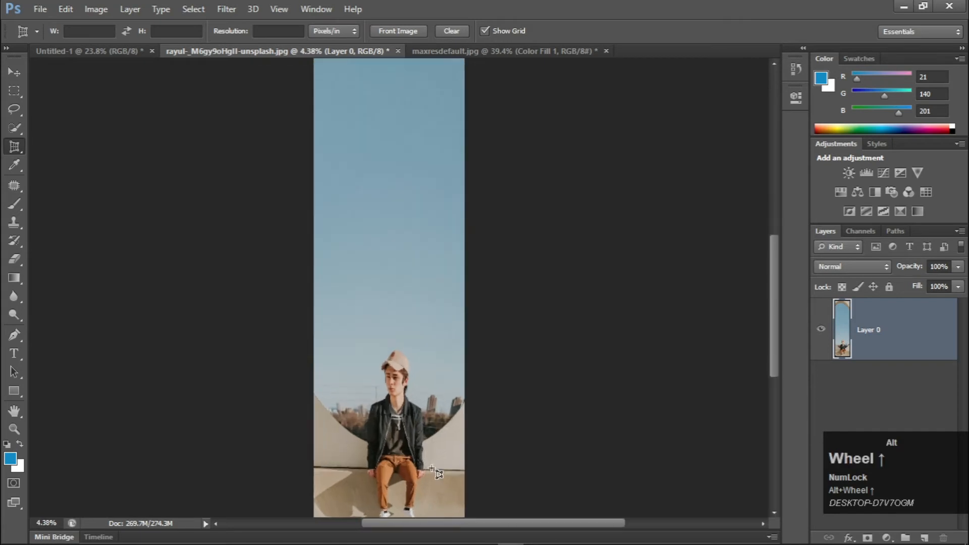
key("ctrl+z")
scroll(402, 374, "up", 1, "alt")
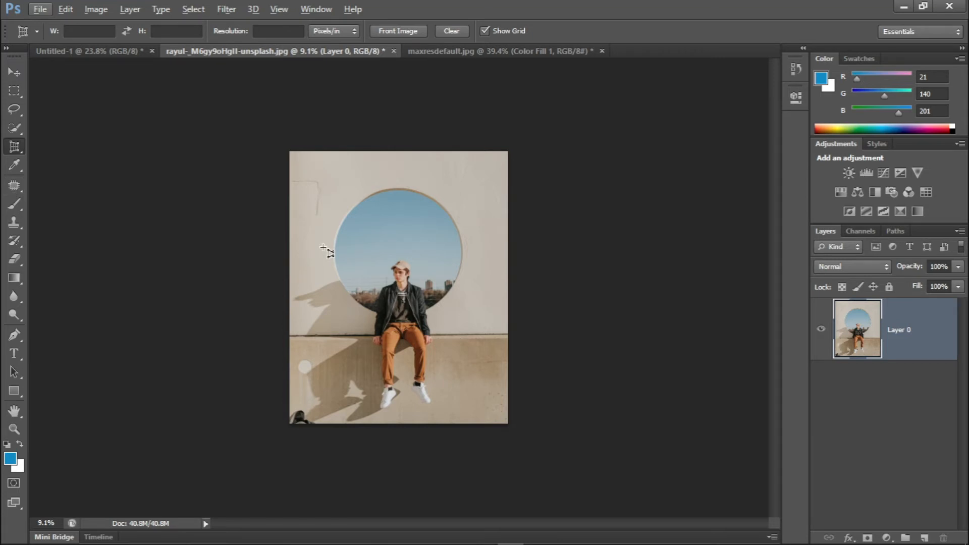
scroll(404, 305, "down", 1, "alt")
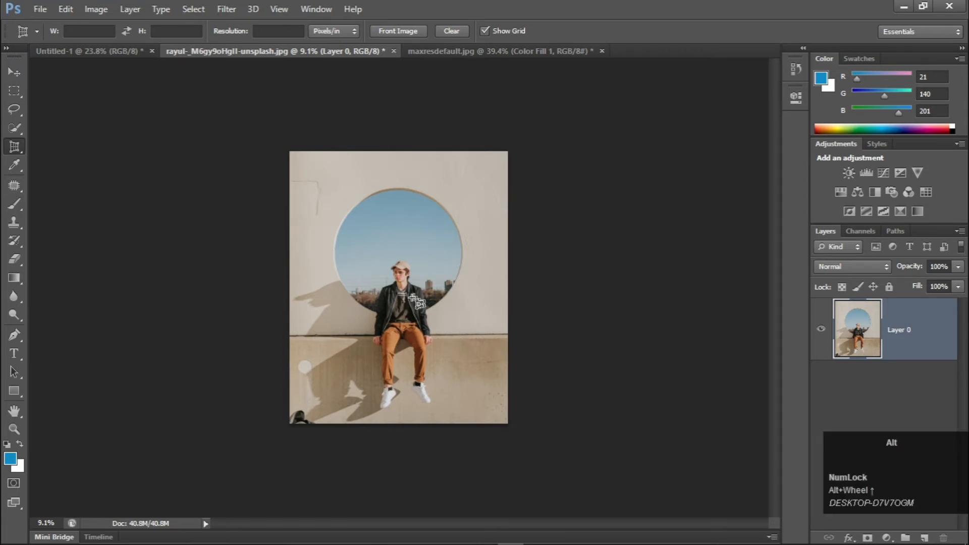
scroll(404, 307, "up", 3, "alt")
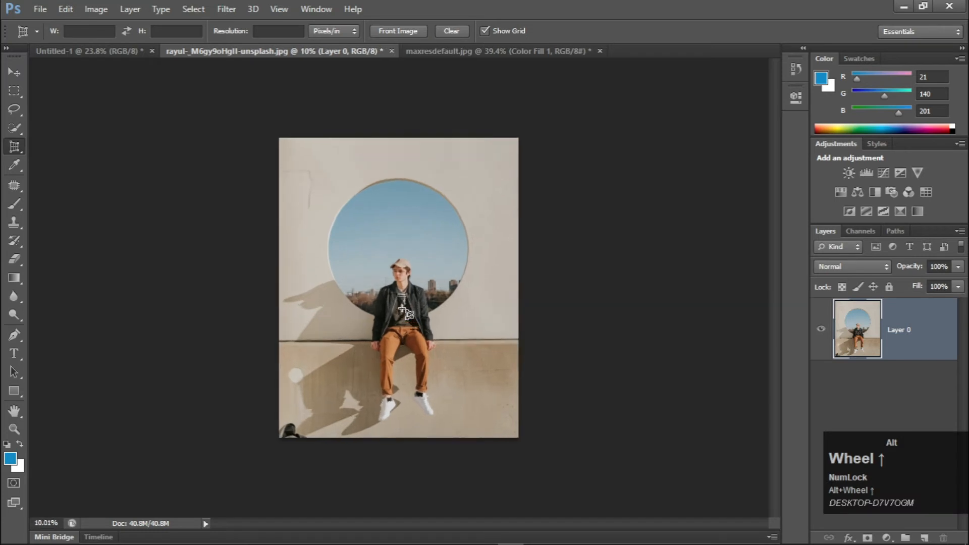
left_click(23, 153)
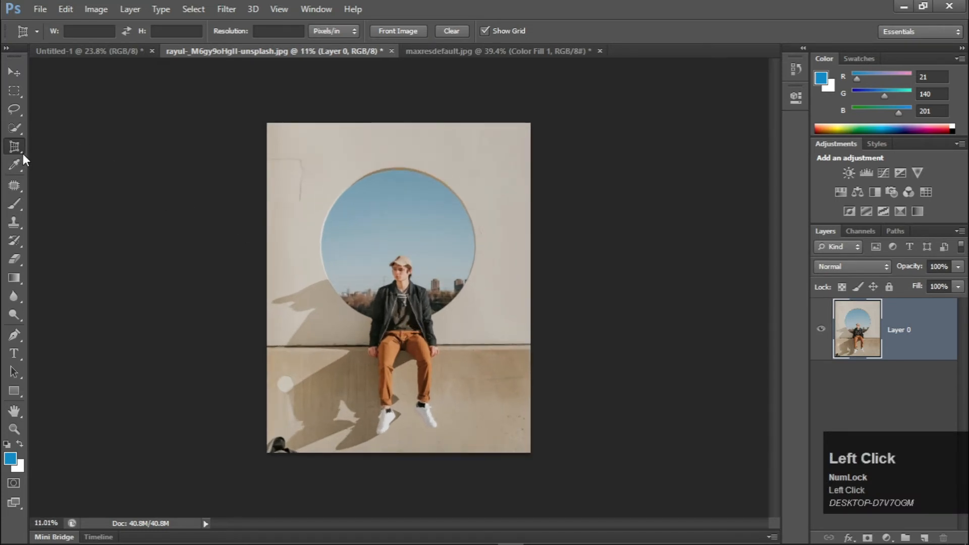
right_click(23, 151)
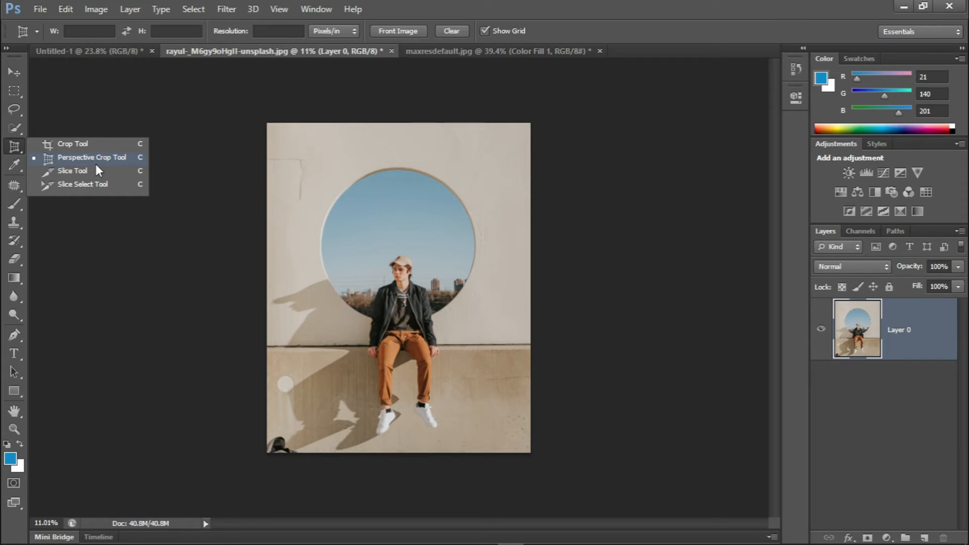
left_click(126, 157)
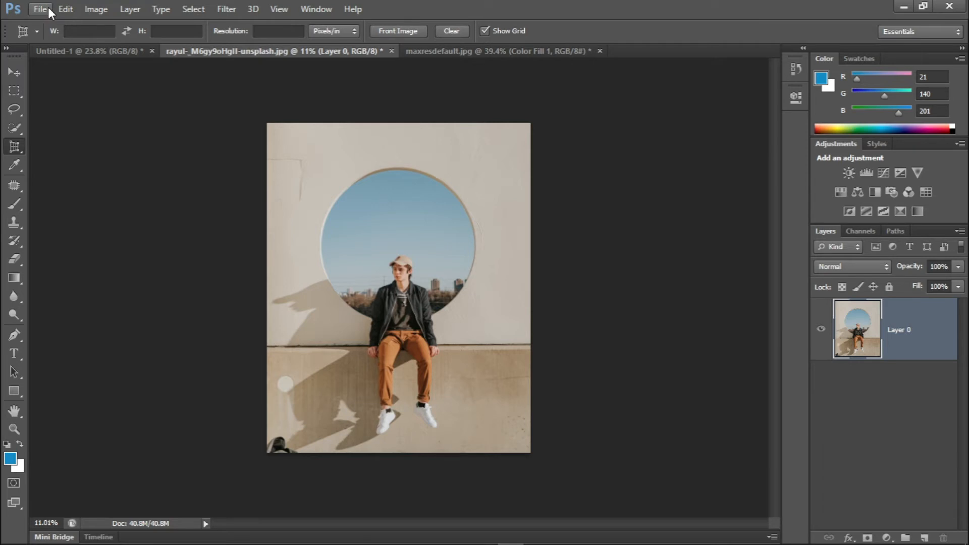
right_click(16, 148)
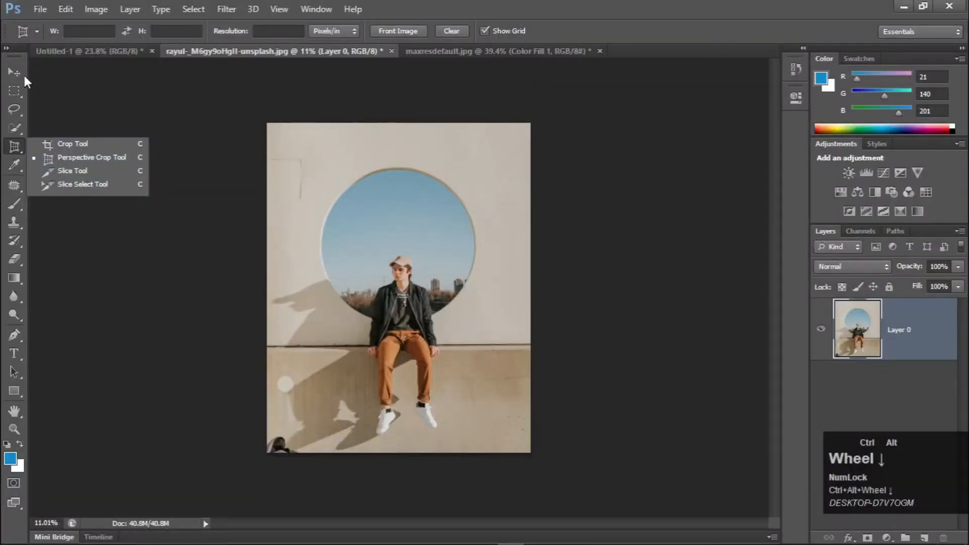
Open the image bloodborne-the-old-hunters from the mmw > photos folder on New Volume (E:).
left_click(32, 8)
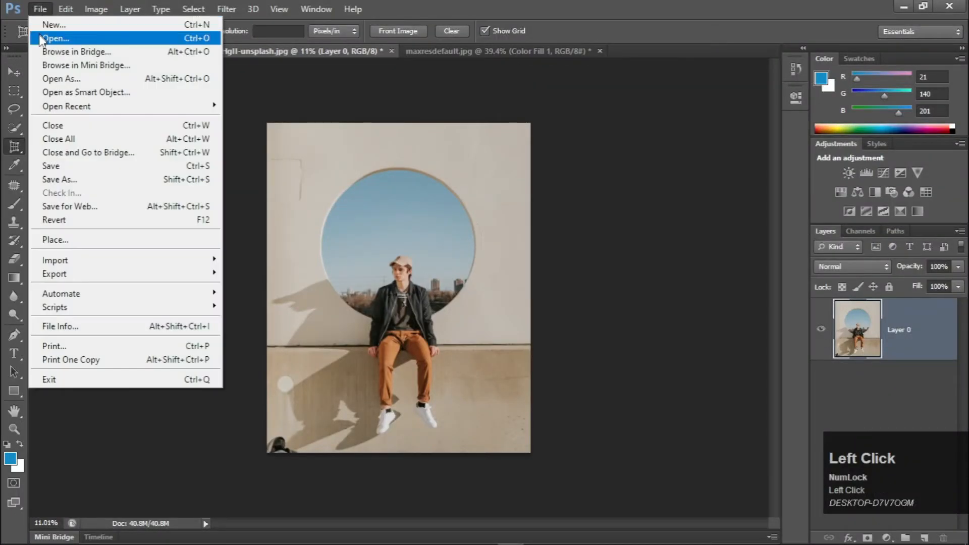
left_click(48, 32)
left_click(236, 220)
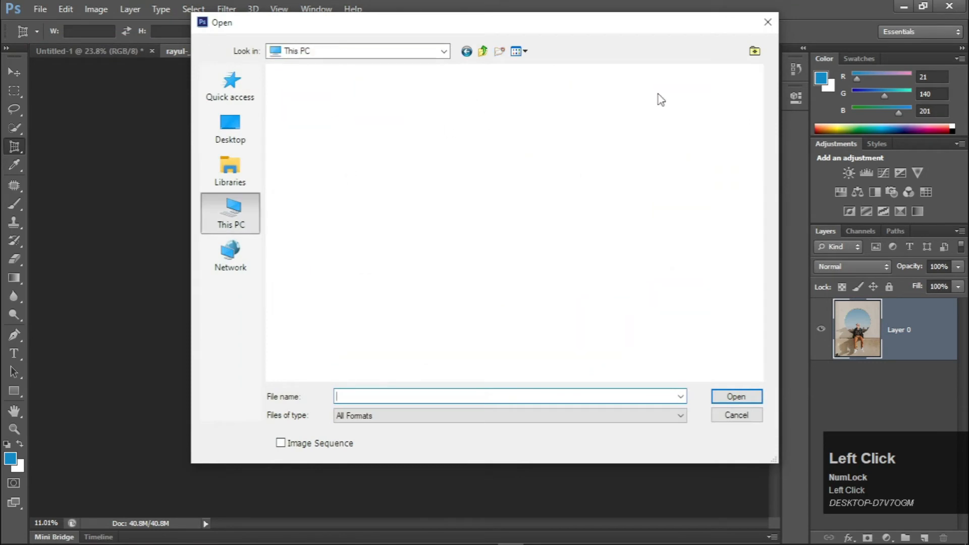
double_click(605, 243)
left_click(604, 242)
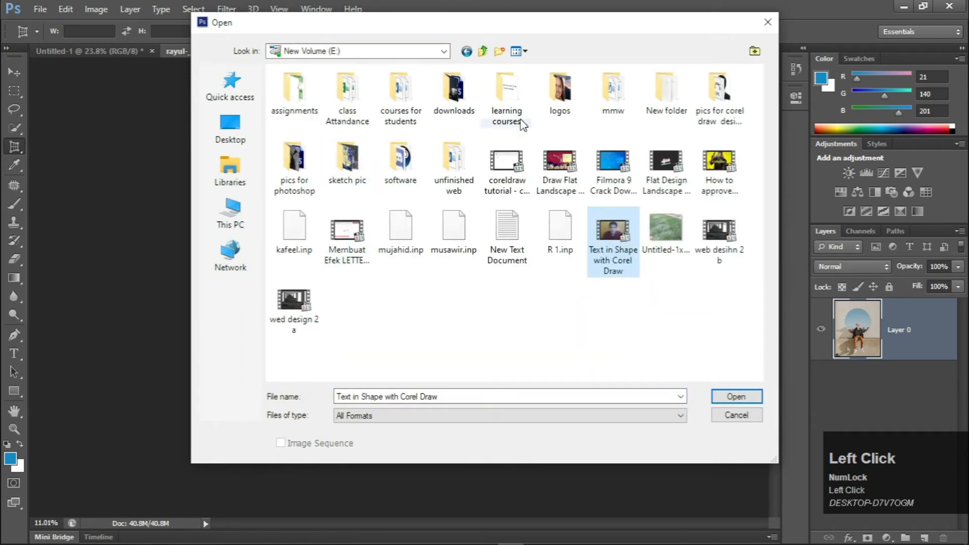
double_click(614, 98)
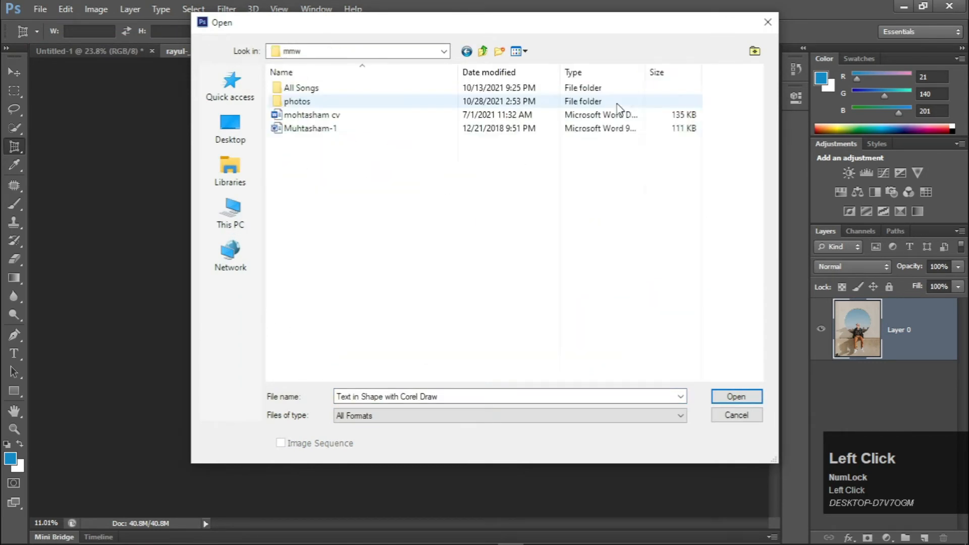
double_click(297, 101)
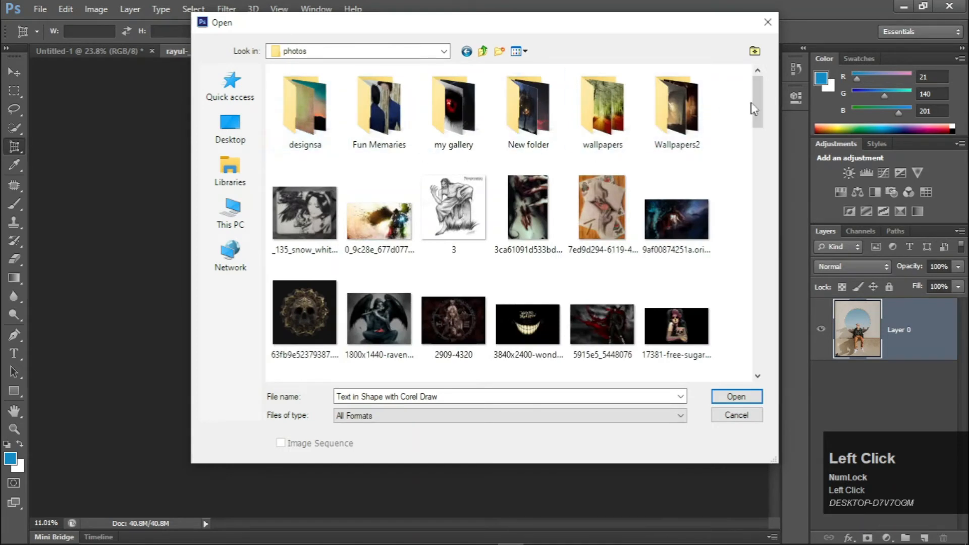
left_click_drag(755, 103, 754, 207)
left_click(459, 213)
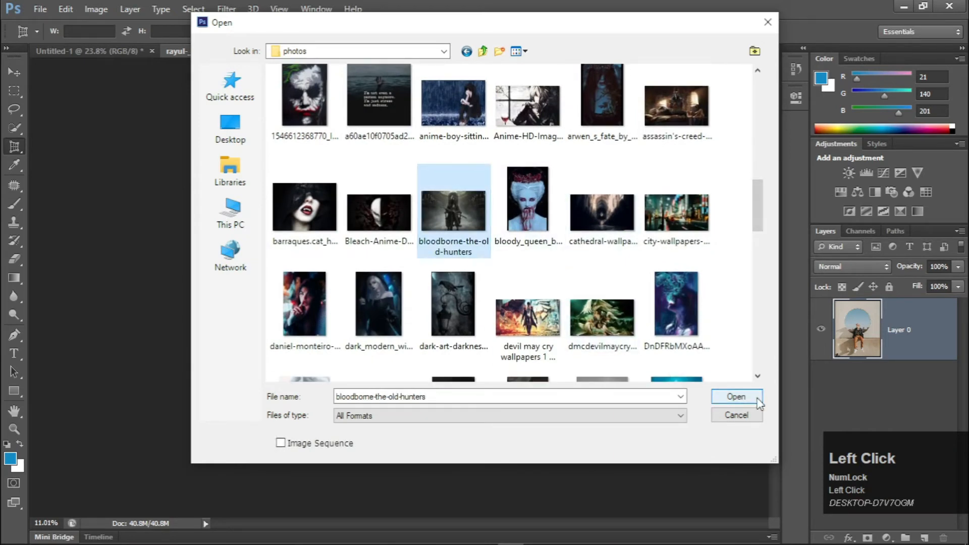
left_click(736, 397)
scroll(381, 242, "down", 2)
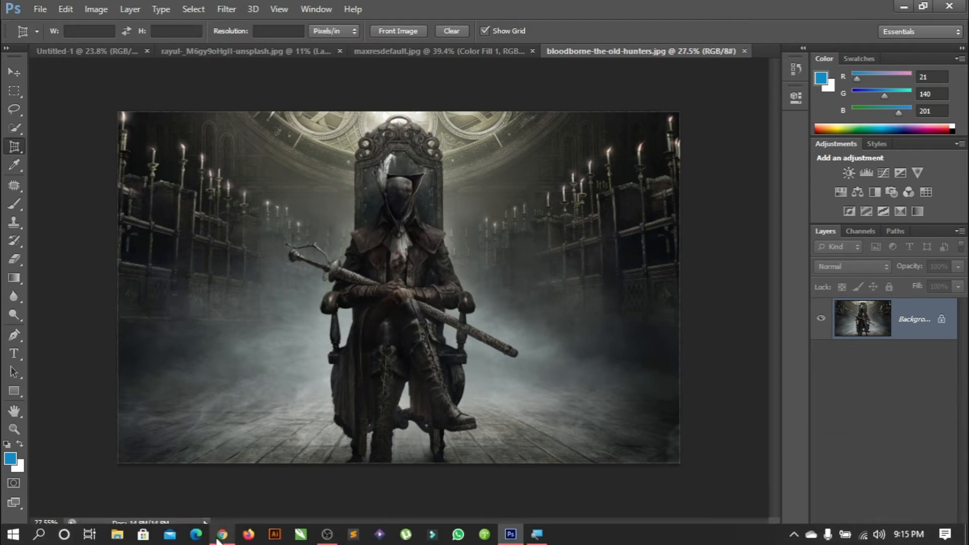
Switch to Chrome and search Google for "4 piece frames".
left_click(218, 538)
left_click(194, 13)
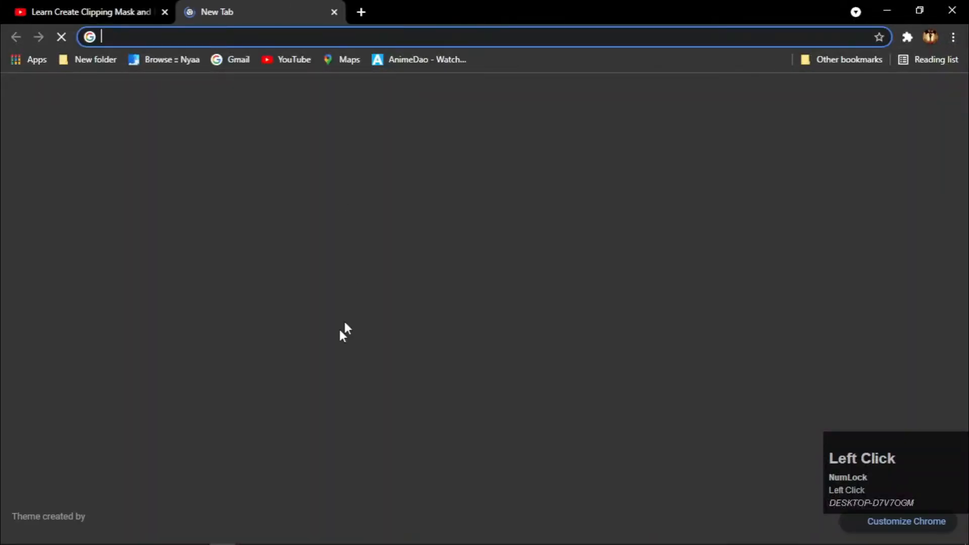
left_click(408, 306)
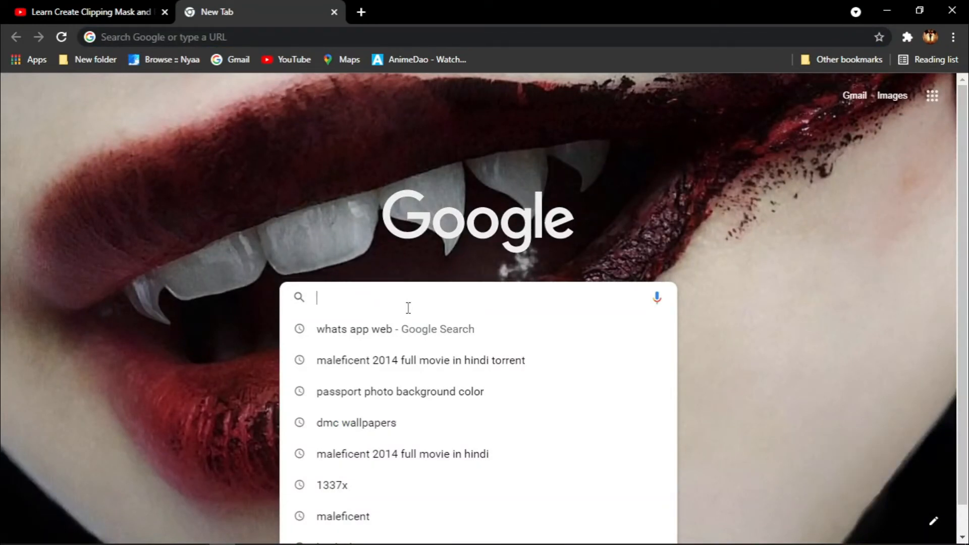
type("4 ")
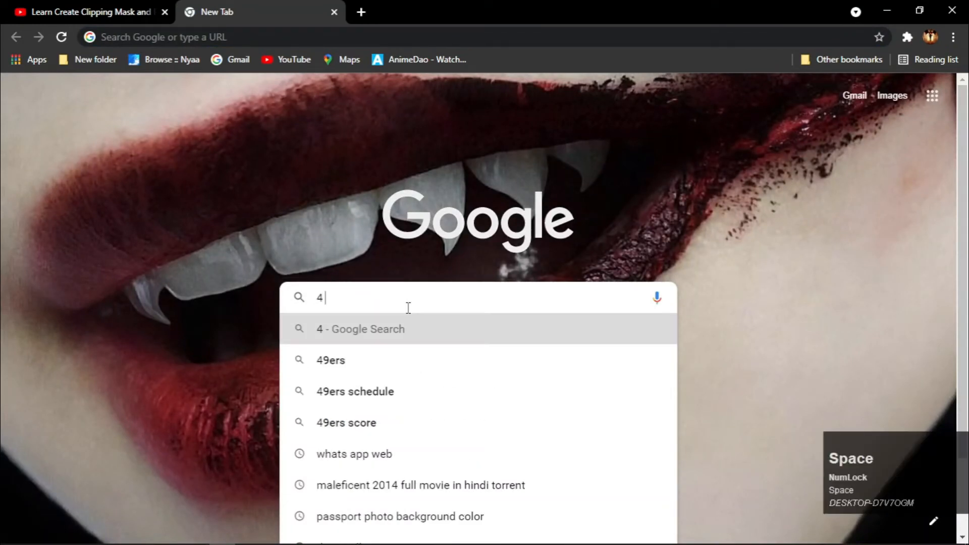
type("piece frames")
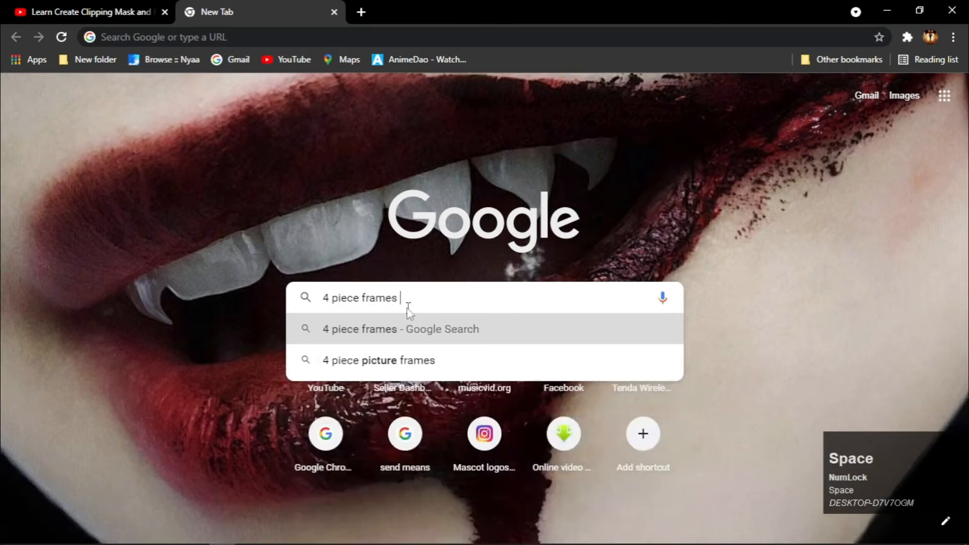
key("Return")
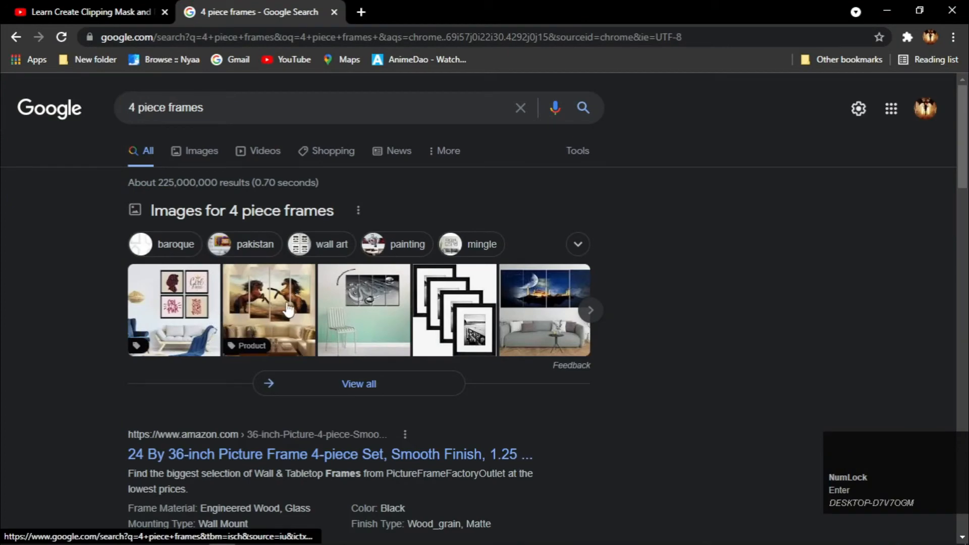
Preview the four-panel horse painting and the four-panel moonlit night scene in the image results, and close the preview.
left_click(286, 302)
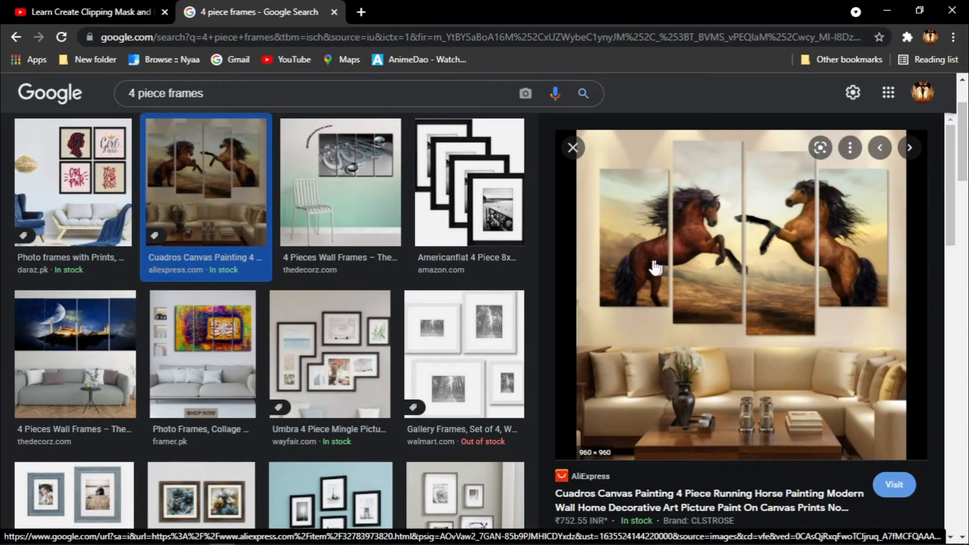
left_click(102, 352)
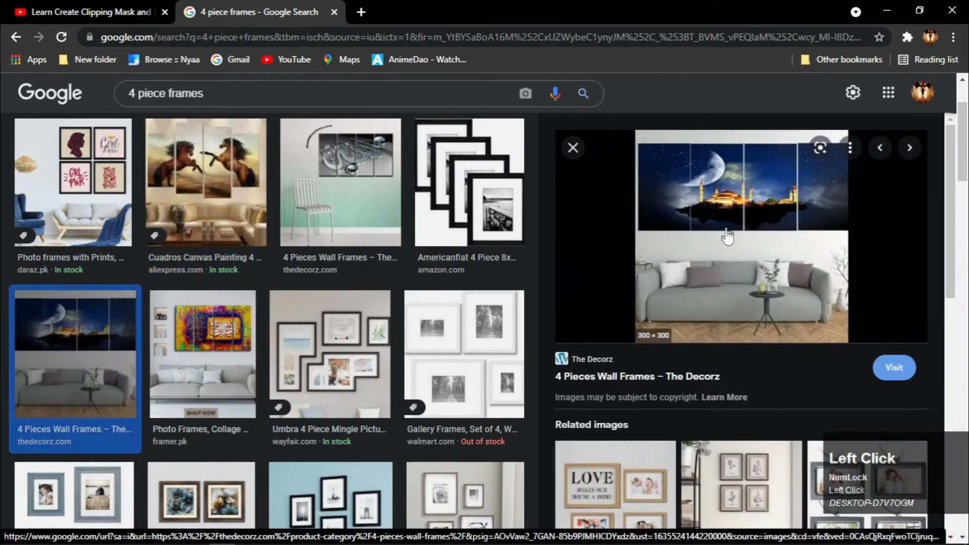
scroll(759, 262, "down", 4)
scroll(727, 227, "up", 4)
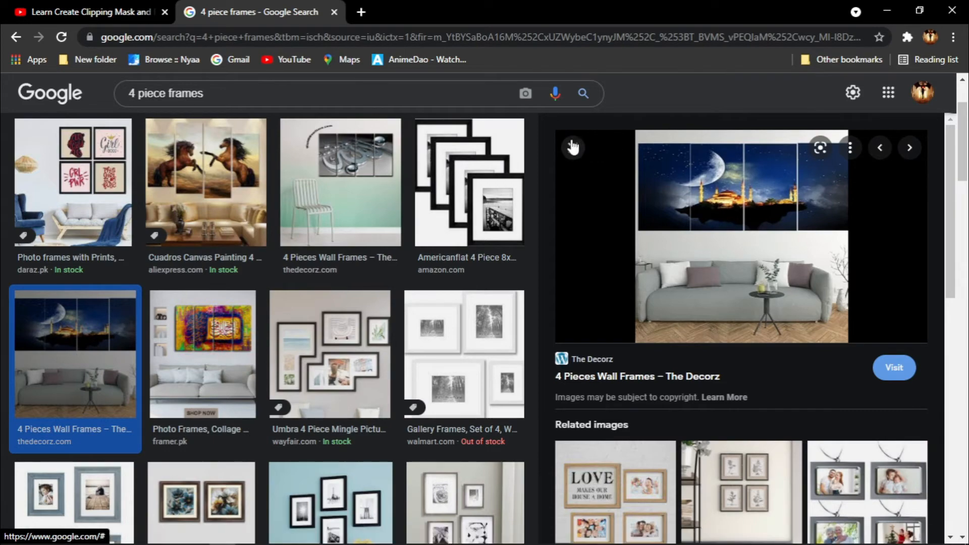
left_click(573, 147)
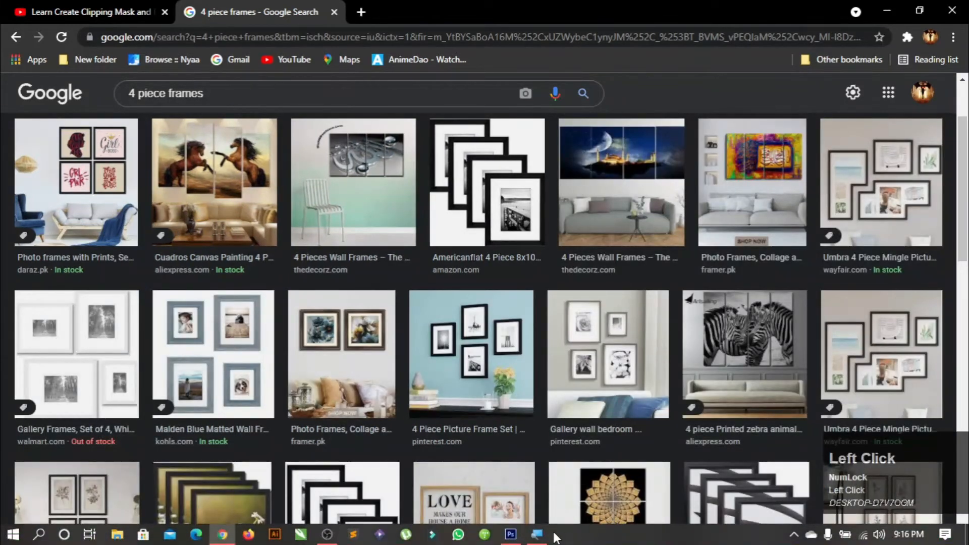
Switch back to Photoshop and convert the locked background of the seated hunter image into a regular layer.
left_click(511, 534)
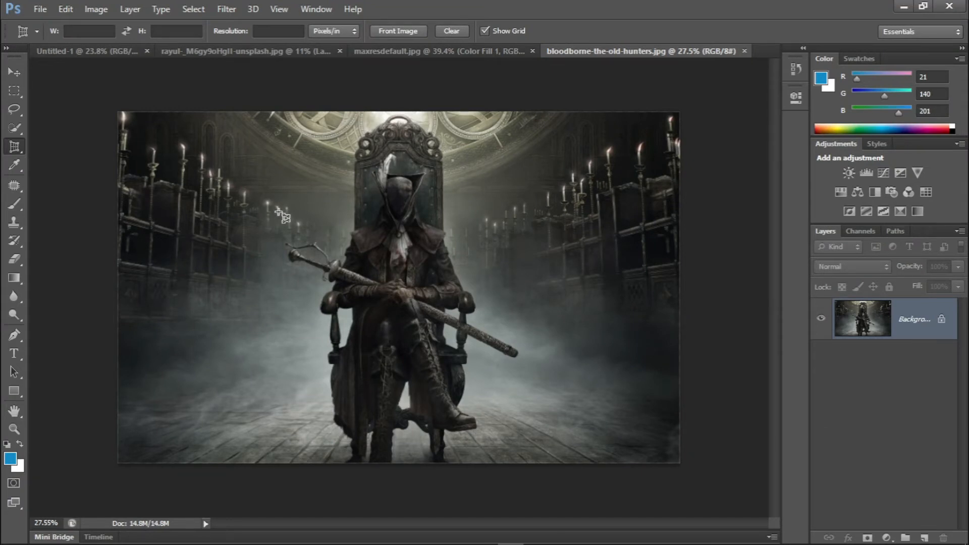
double_click(943, 332)
left_click(609, 166)
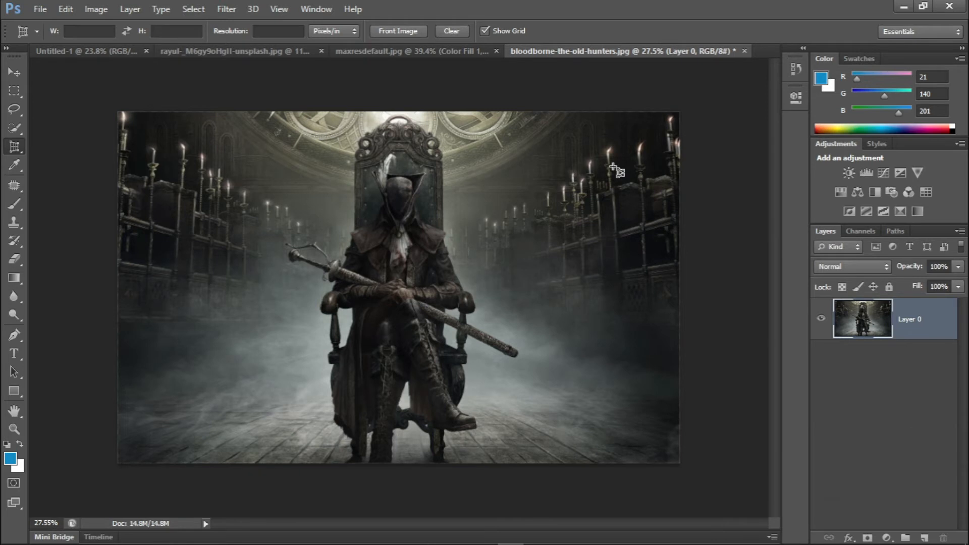
With the Slice tool, divide the hunter image into three full-height vertical slices, the middle one framing the chair, and undo a trial shift of the third slice's edge.
right_click(19, 152)
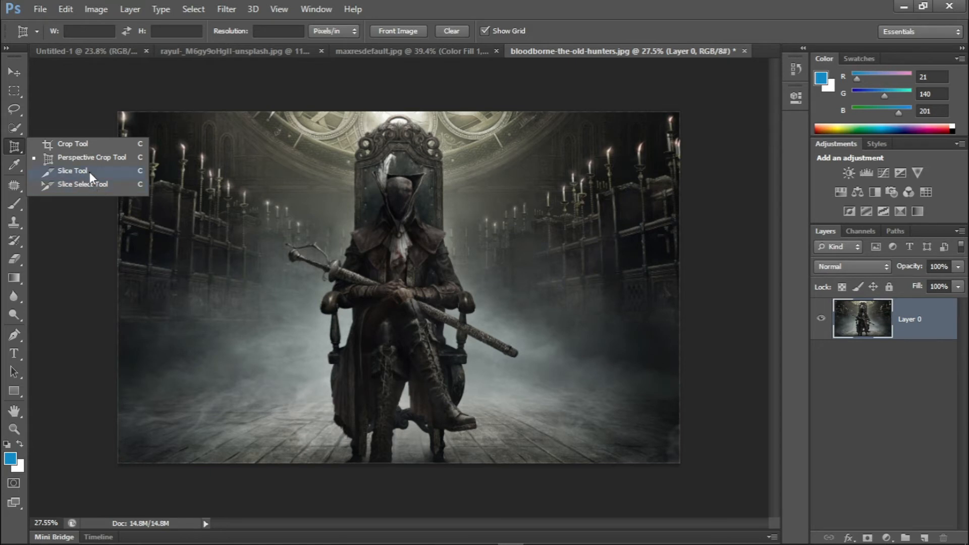
left_click(89, 172)
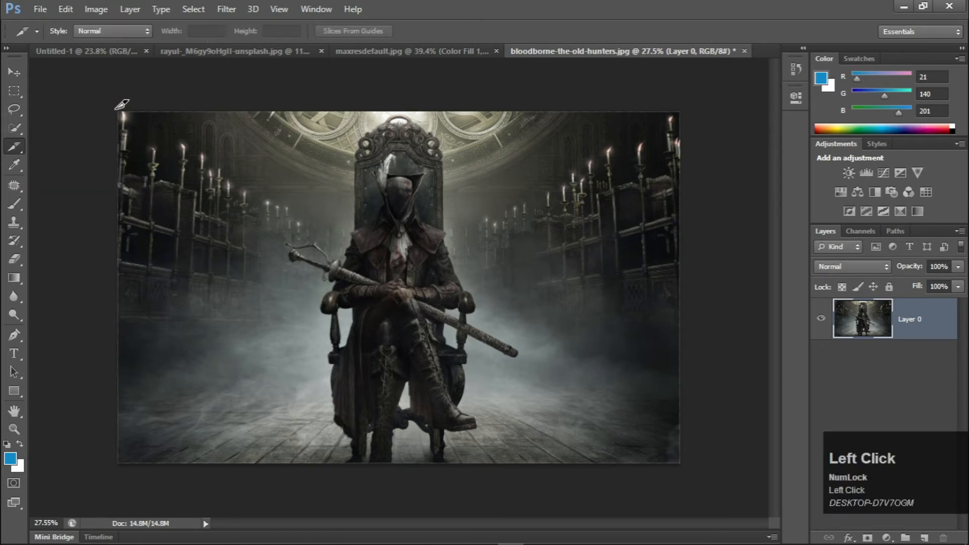
left_click_drag(119, 107, 281, 464)
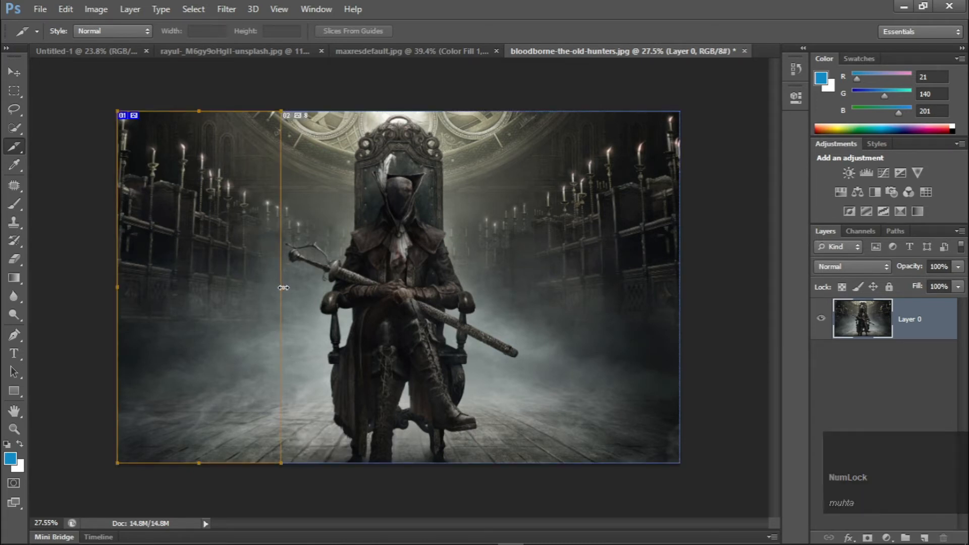
mouse_move(281, 278)
left_mouse_down()
mouse_move(335, 294)
mouse_move(284, 294)
left_mouse_up()
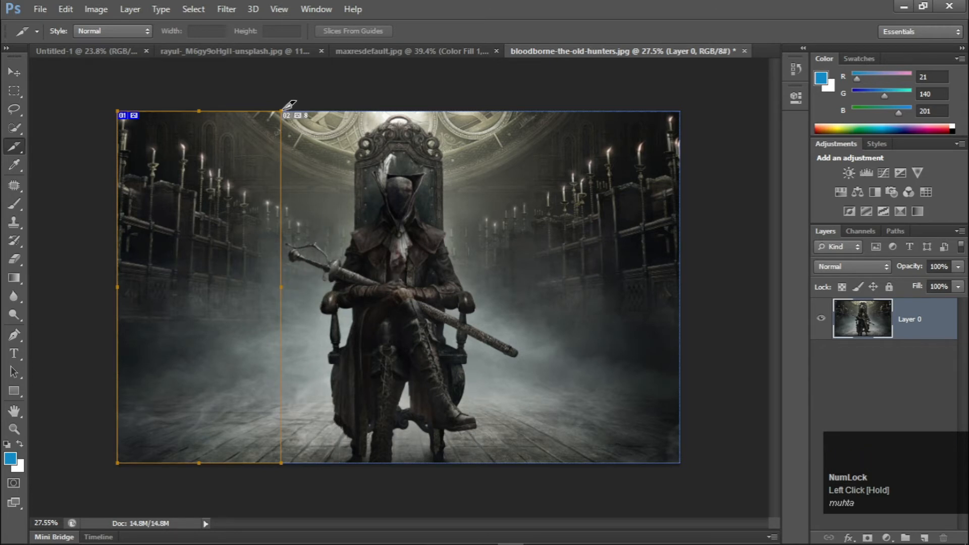
left_click_drag(290, 104, 526, 462)
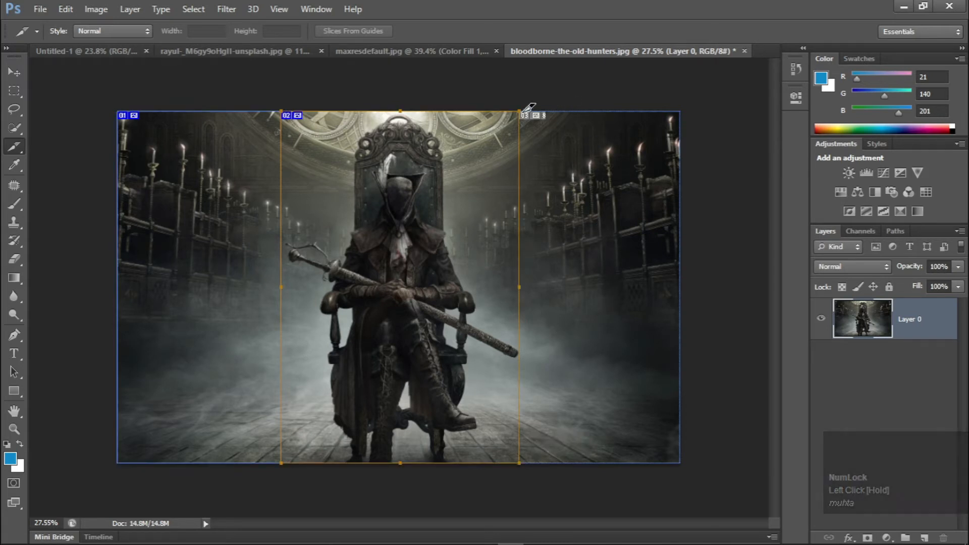
left_click_drag(522, 110, 680, 463)
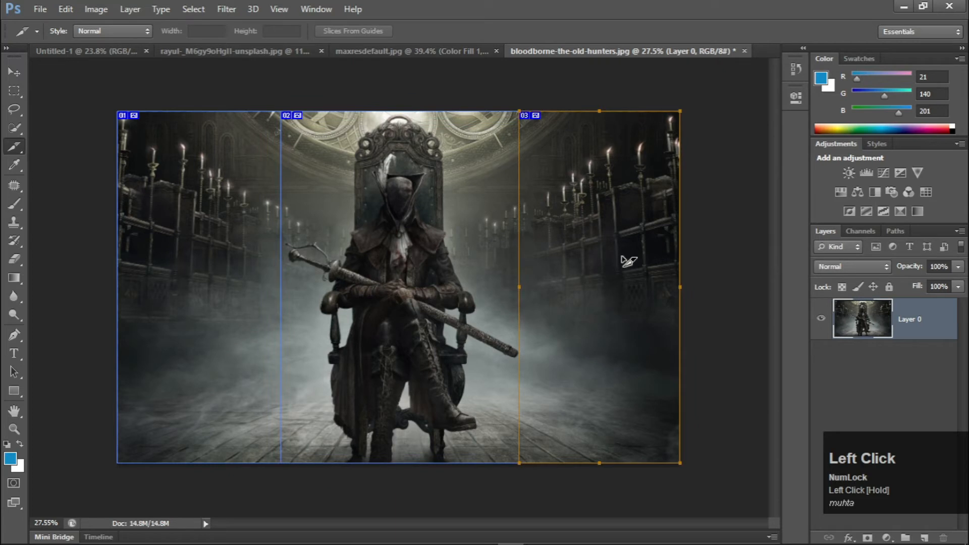
left_click_drag(522, 289, 545, 295)
key("ctrl+z")
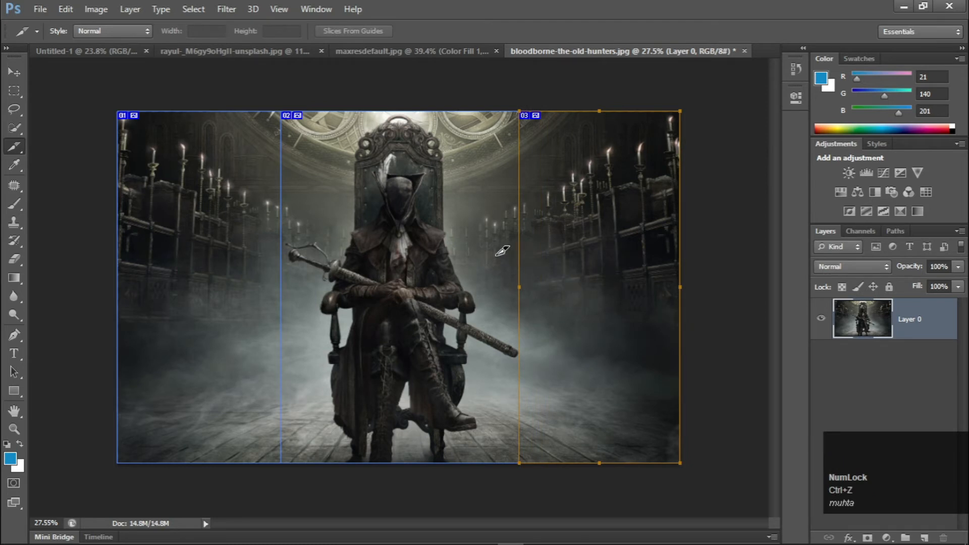
Use the Slice Select tool to select individual slices, ending with slice 03.
right_click(15, 146)
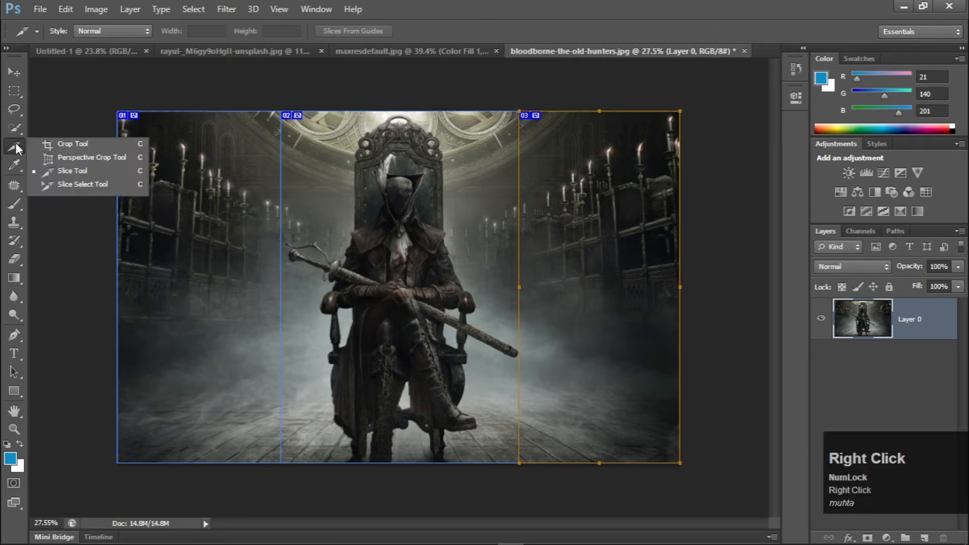
left_click(68, 185)
left_click(444, 217)
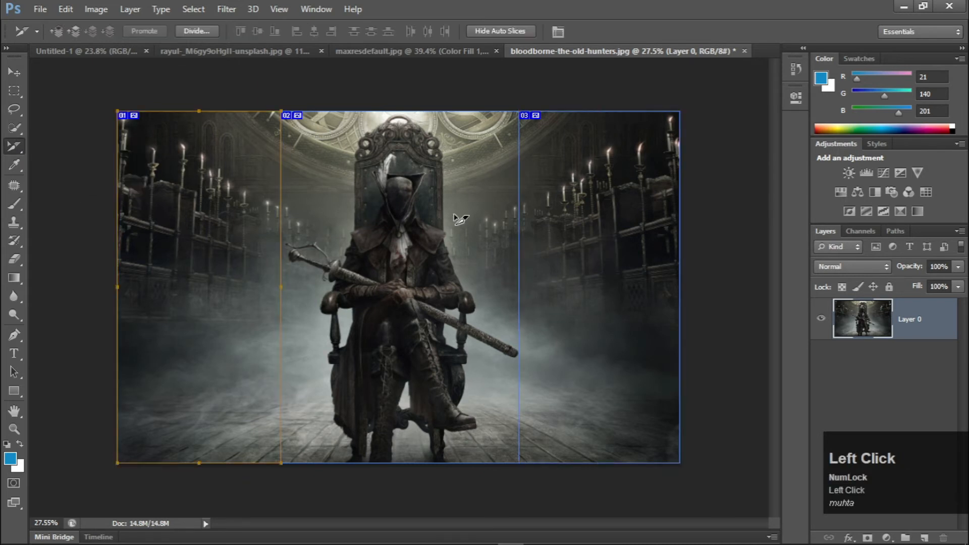
left_click(555, 215)
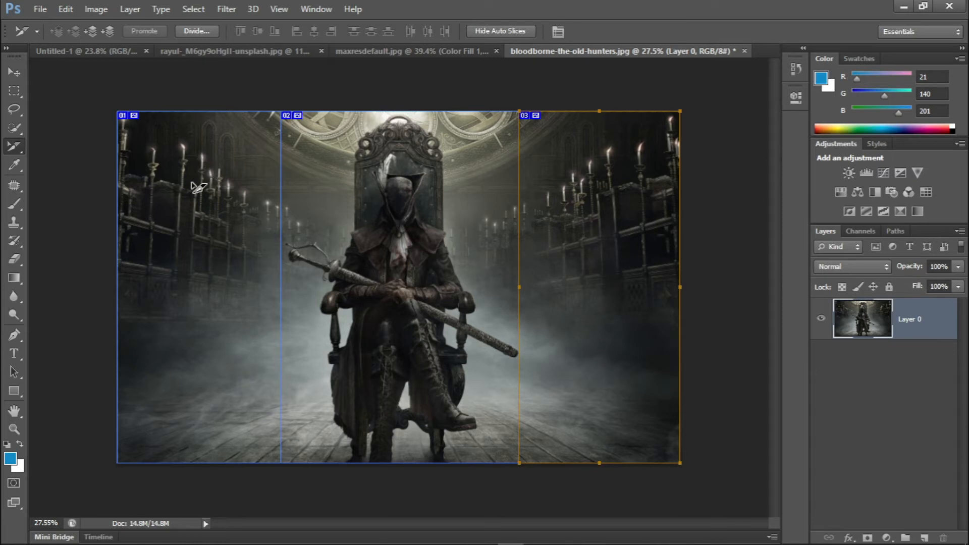
Open the sliced hunter image for web export and reduce the export preview to 25% to show all three slices.
left_click(40, 9)
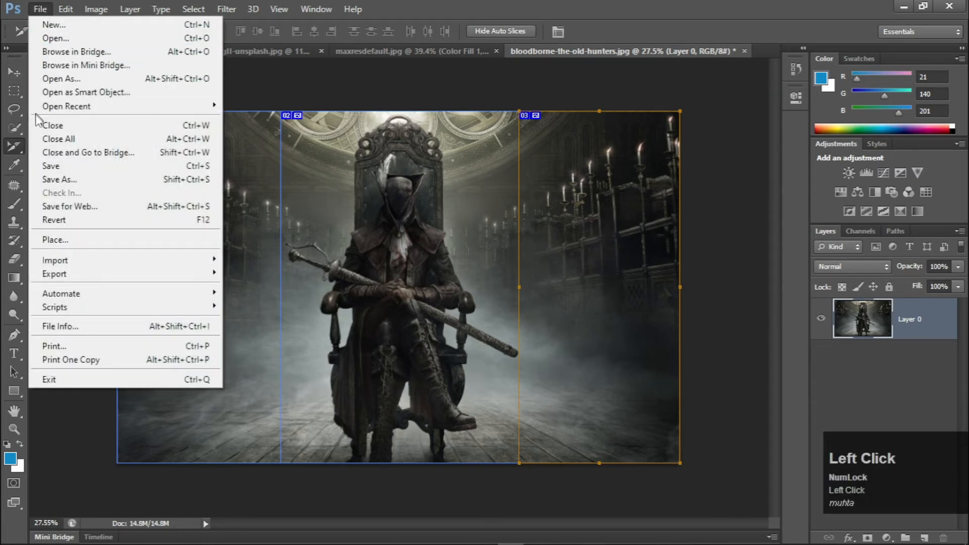
left_click(75, 206)
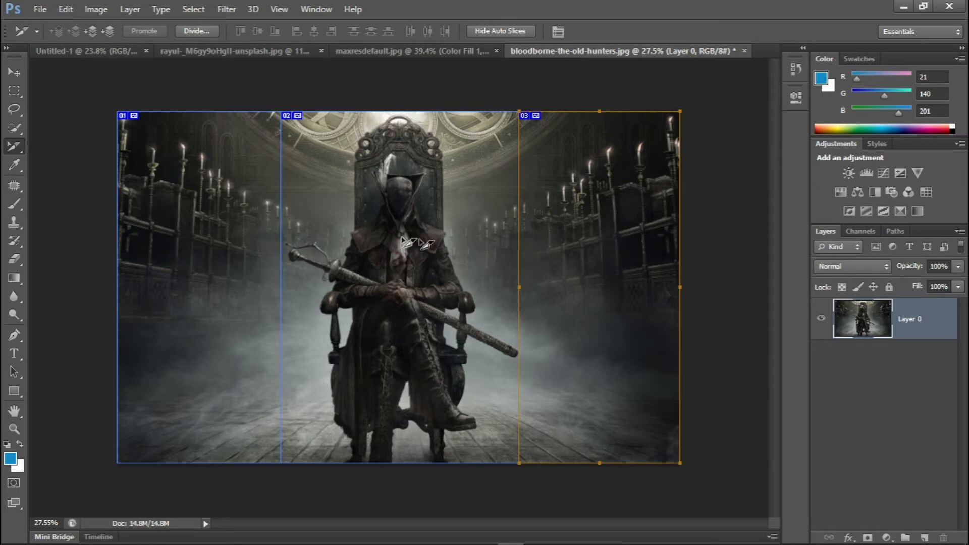
left_click(46, 9)
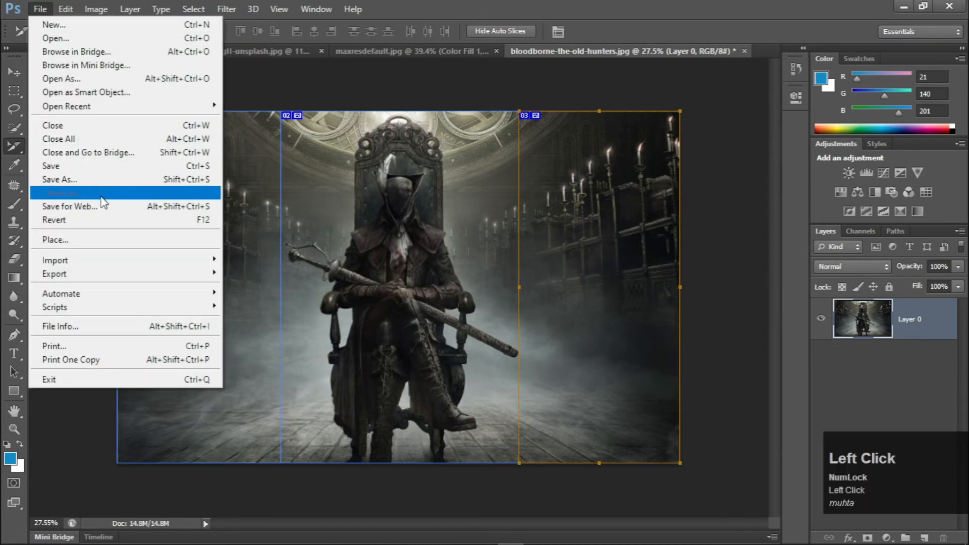
left_click(68, 207)
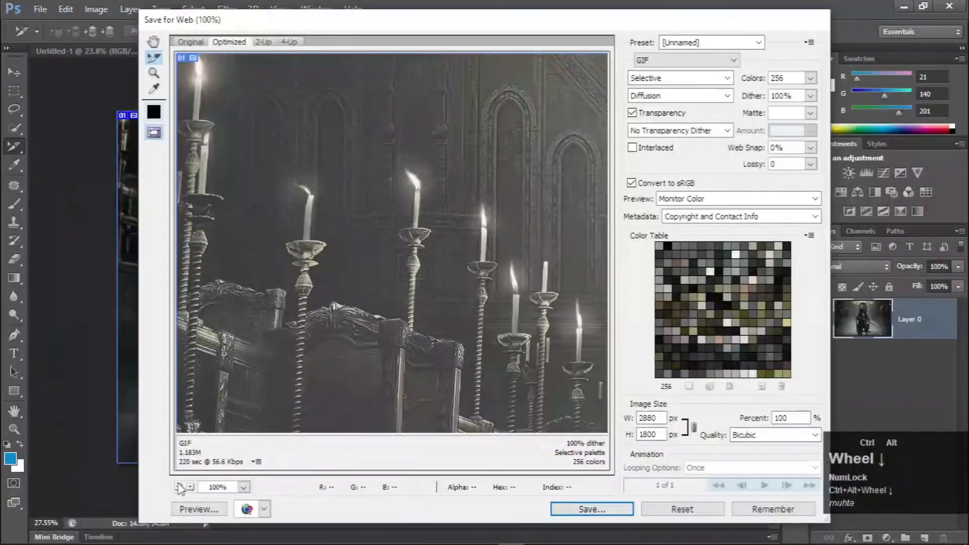
left_click(178, 487)
left_click(178, 487)
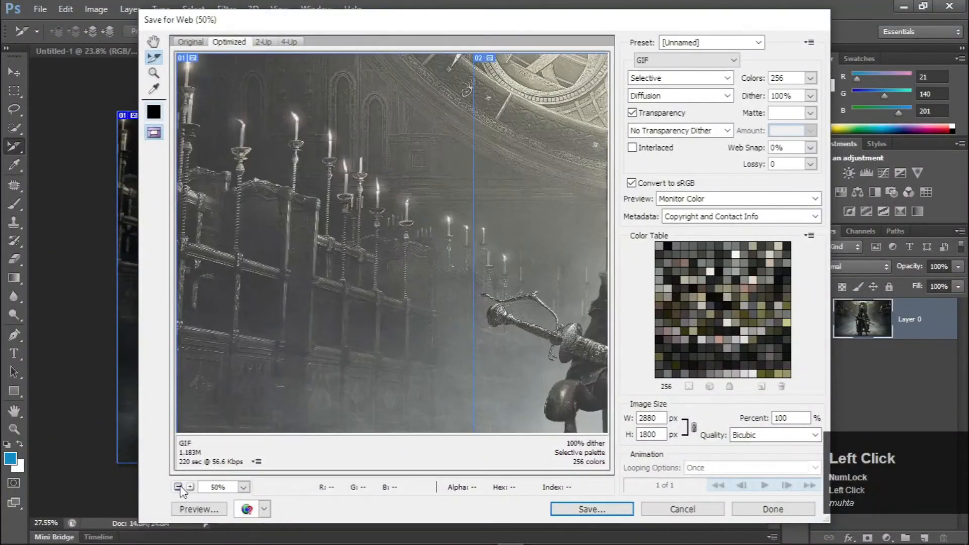
left_click(179, 487)
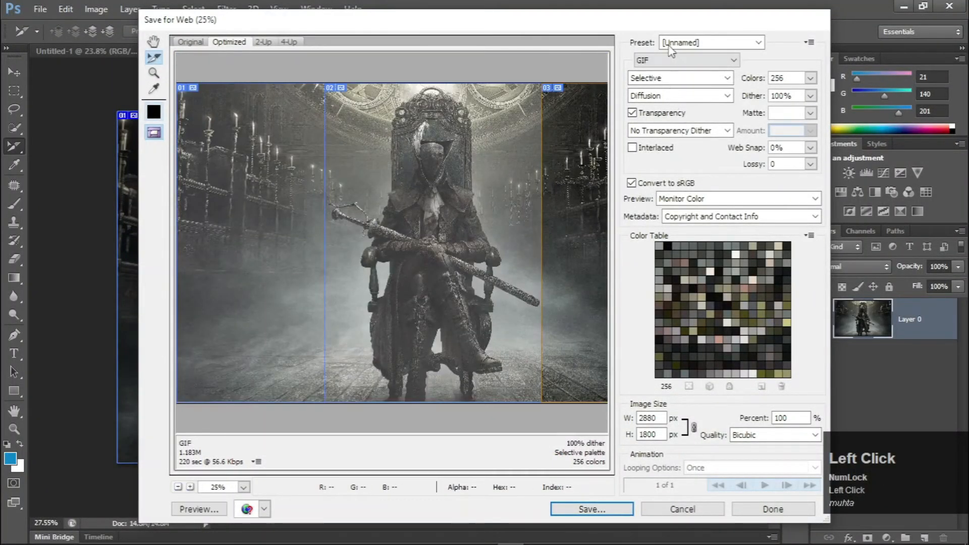
Set the export format of the selected slice 03 to JPEG with Very High quality.
scroll(669, 46, "up", 3)
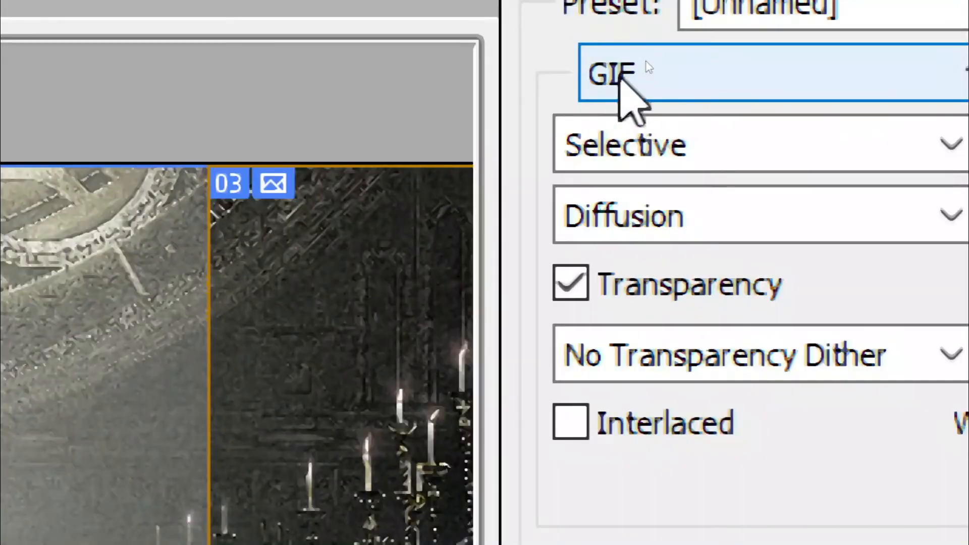
scroll(620, 65, "down", 3)
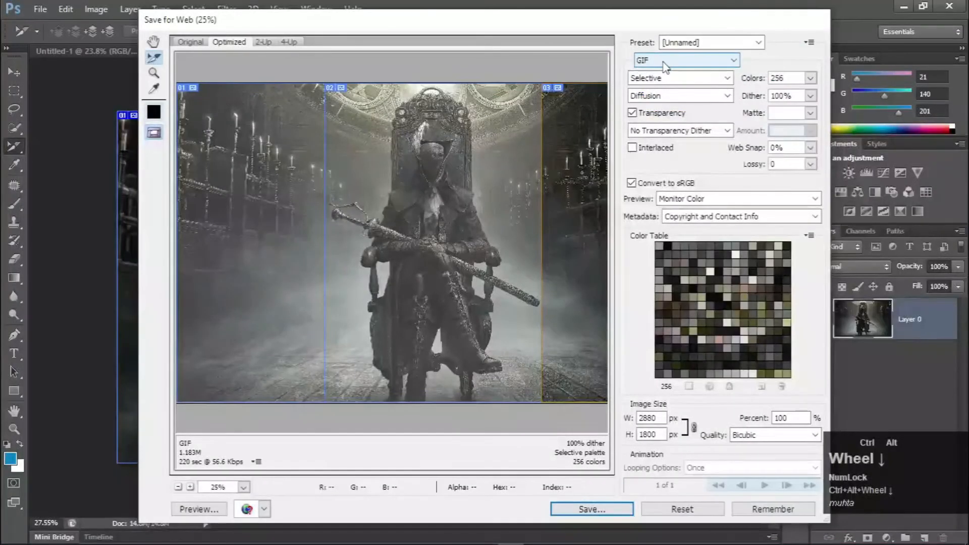
left_click(675, 62)
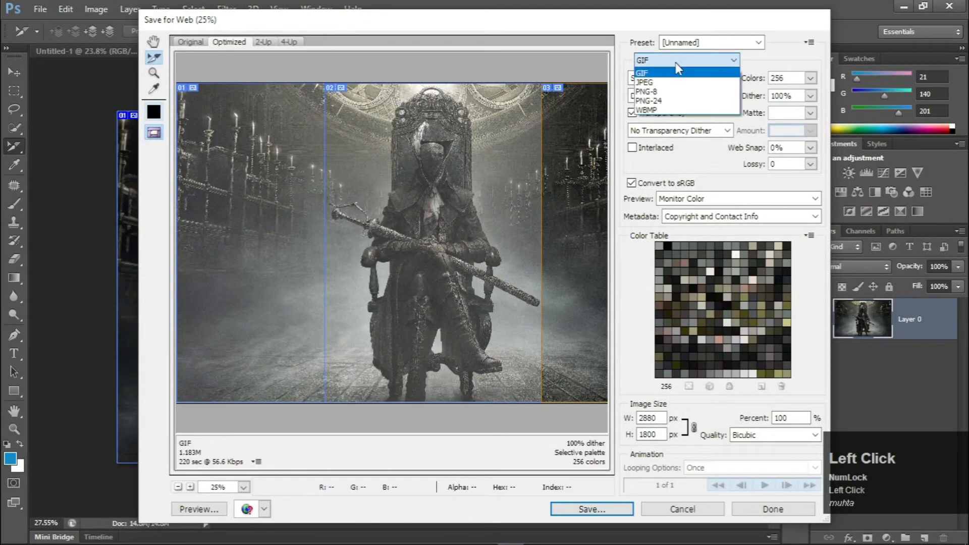
scroll(641, 85, "up", 2)
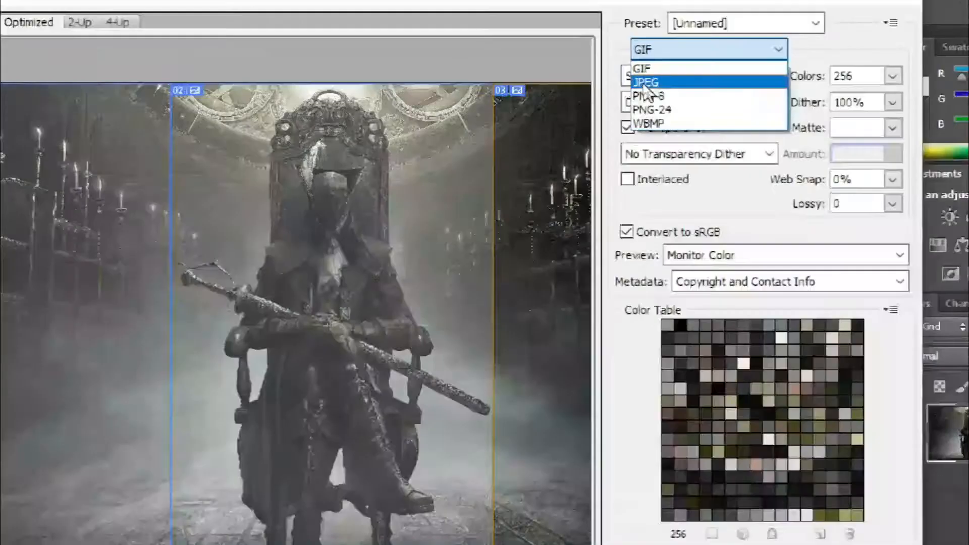
scroll(646, 90, "up", 2)
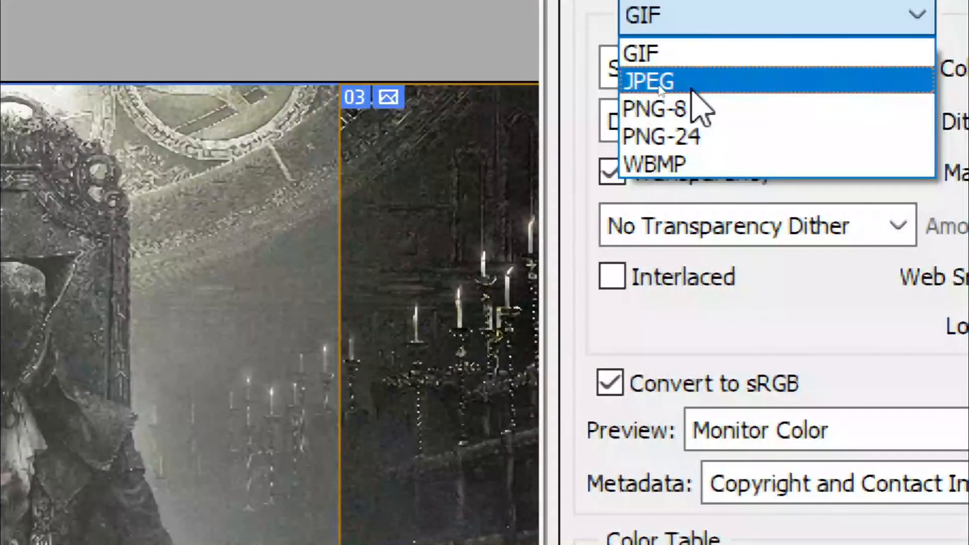
scroll(692, 92, "down", 2)
left_click(671, 89)
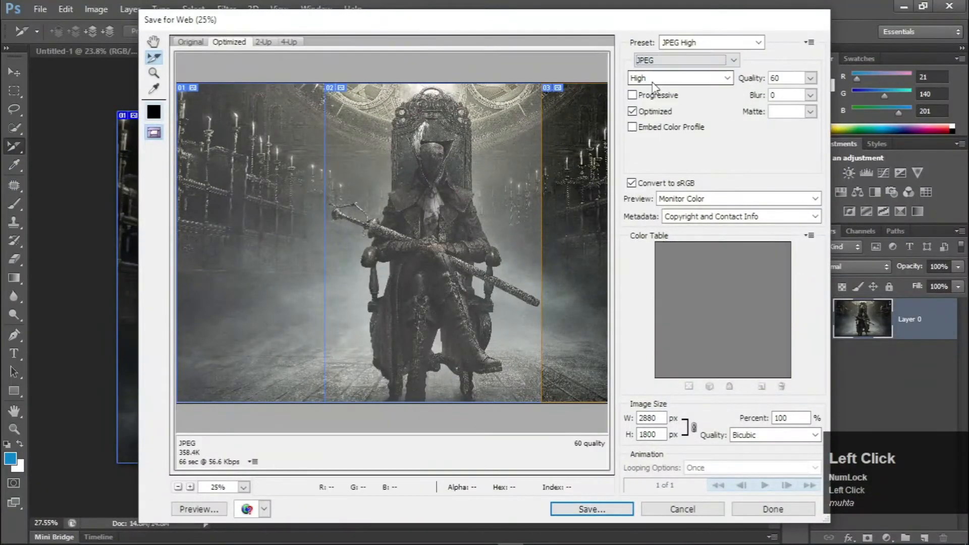
left_click(665, 79)
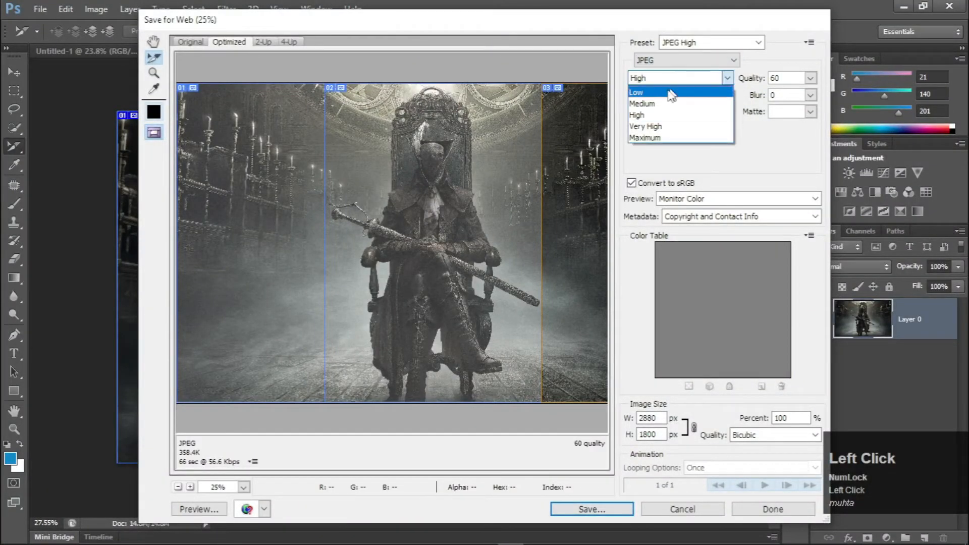
left_click(658, 127)
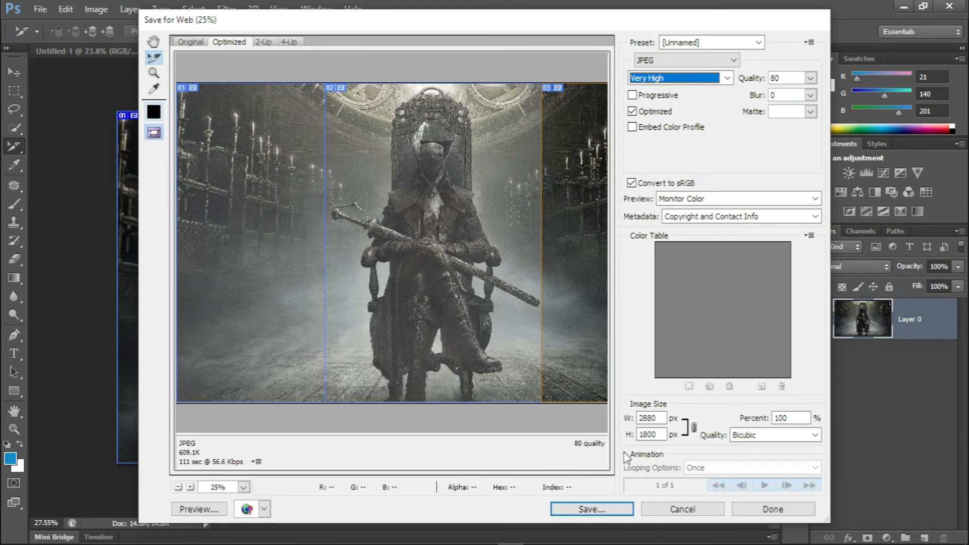
Save all slices as images only to the Desktop under the file name bloodborne-the-old-hunters.
left_click(600, 511)
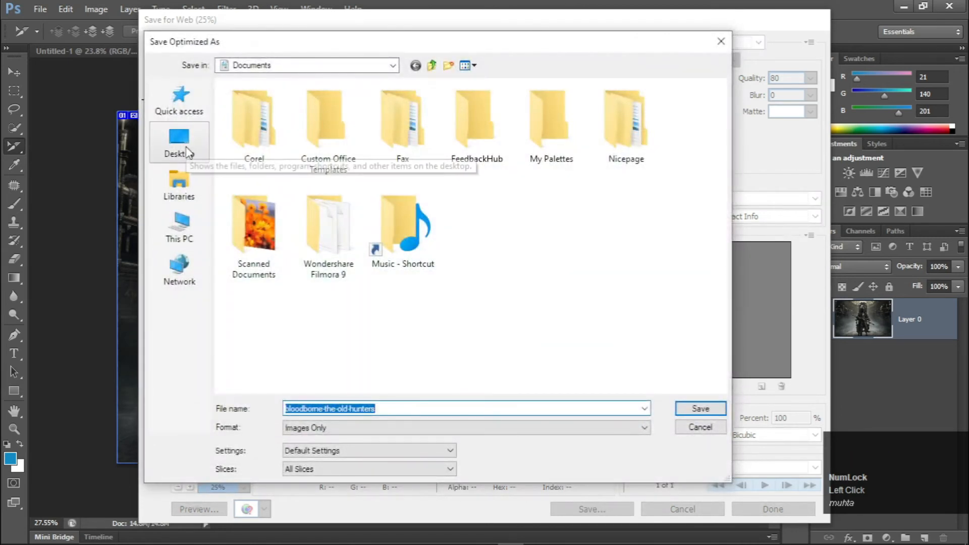
left_click(186, 151)
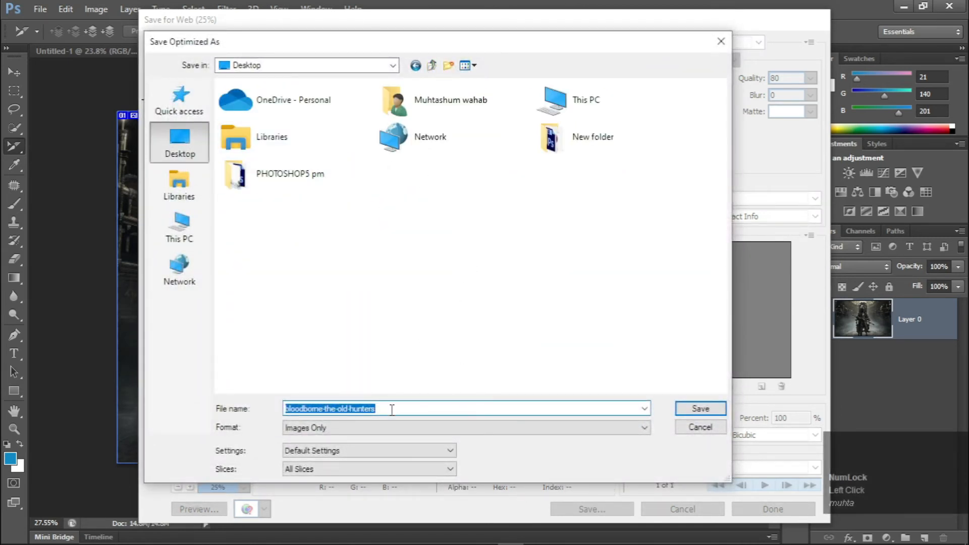
left_click(700, 408)
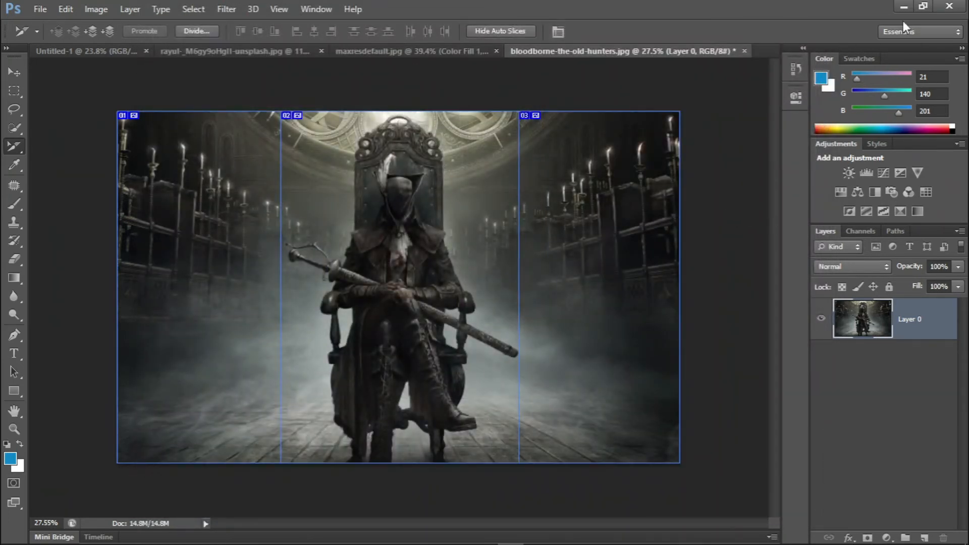
Go to the desktop, closing the browser on the way, and open the exported images folder.
left_click(904, 5)
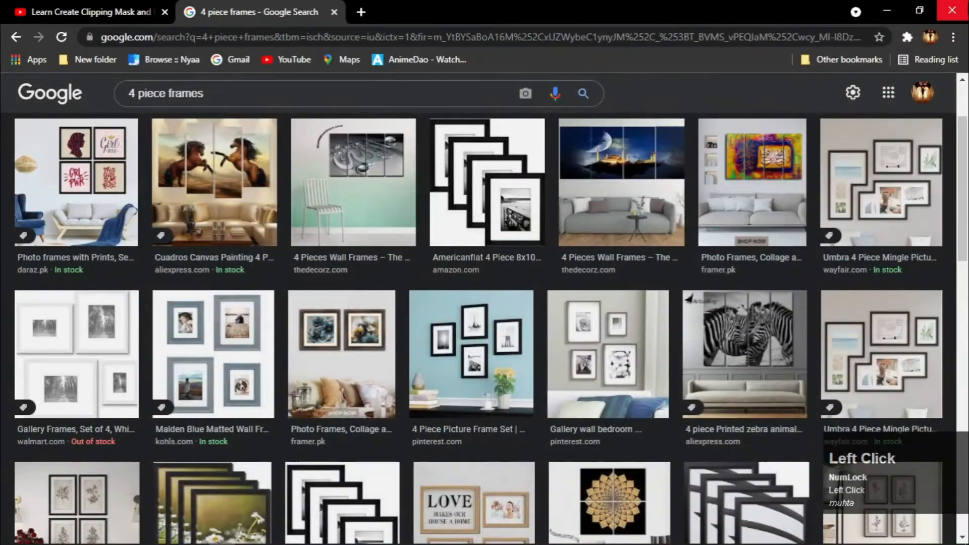
left_click(952, 10)
right_click(437, 71)
left_click(495, 110)
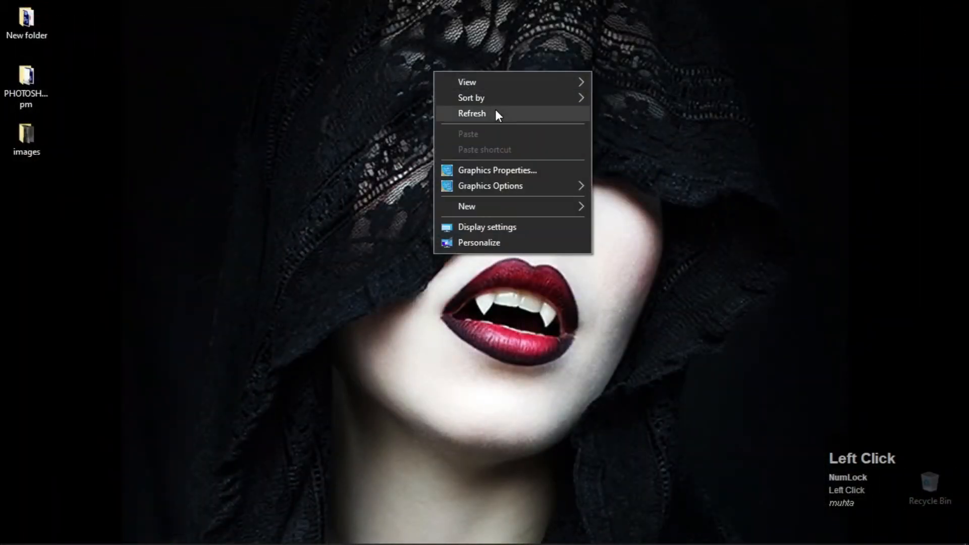
double_click(34, 137)
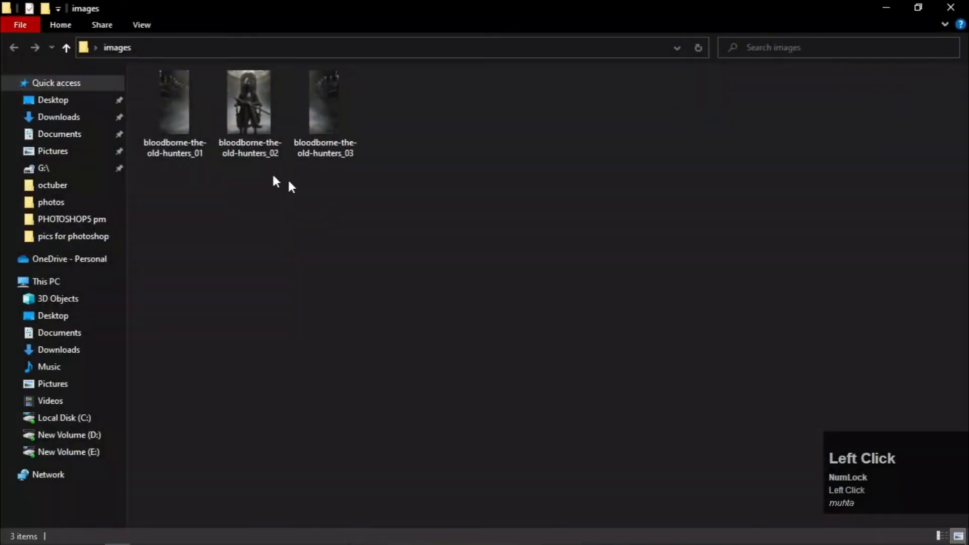
View the exported slices in Photos, starting with bloodborne-the-old-hunters_01, and close the viewer and the folder.
double_click(160, 124)
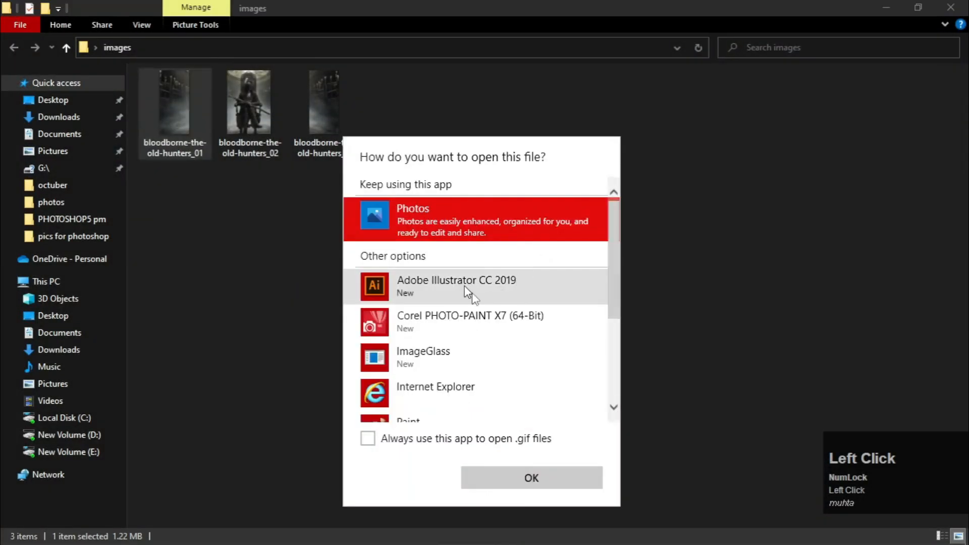
left_click(532, 478)
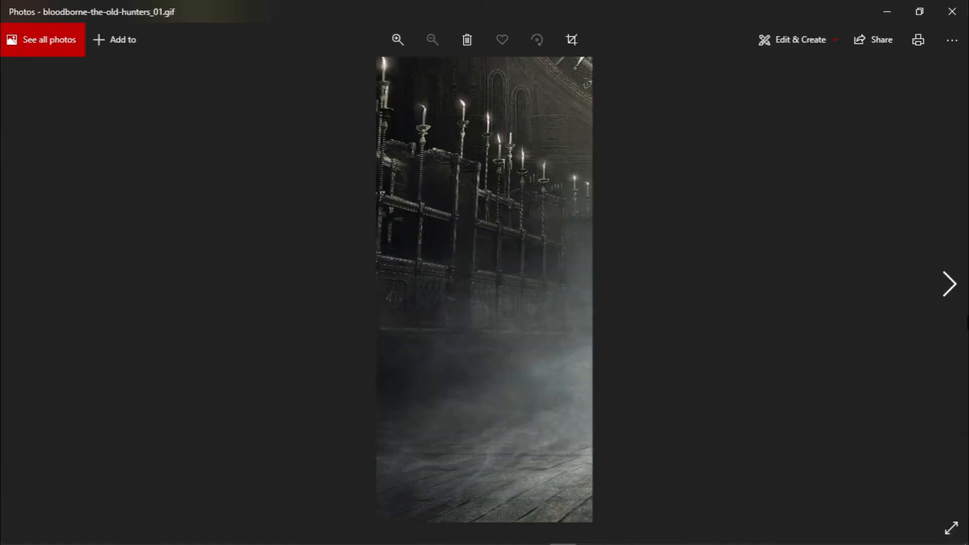
left_click(949, 284)
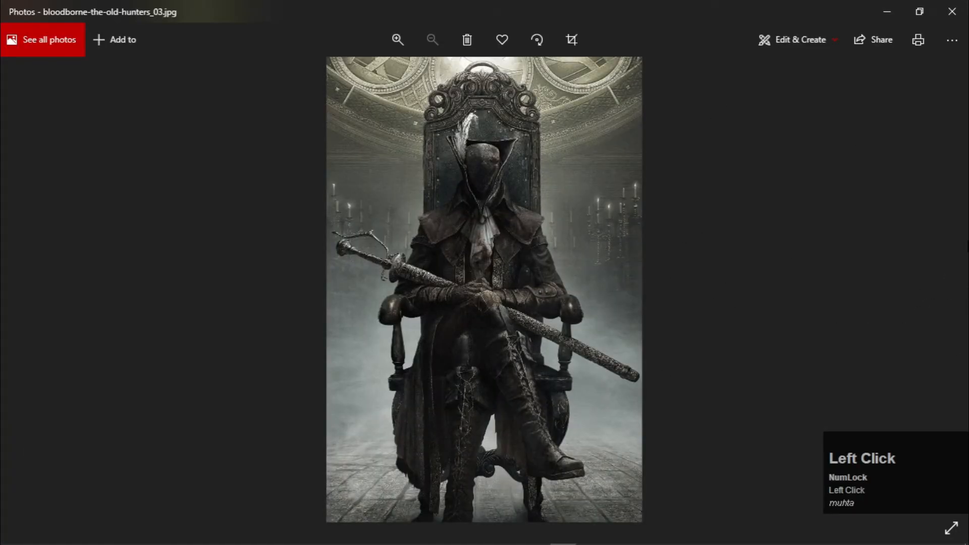
left_click(952, 11)
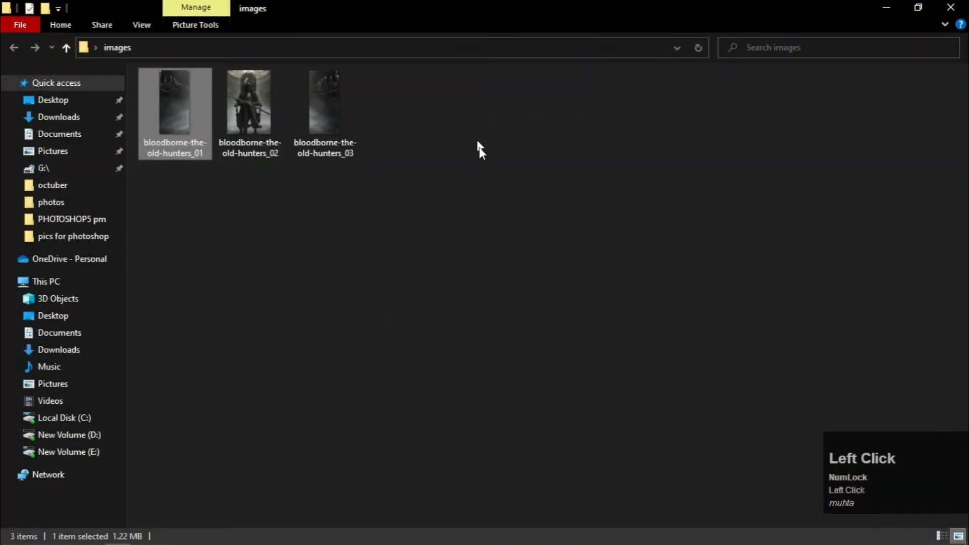
left_click(951, 7)
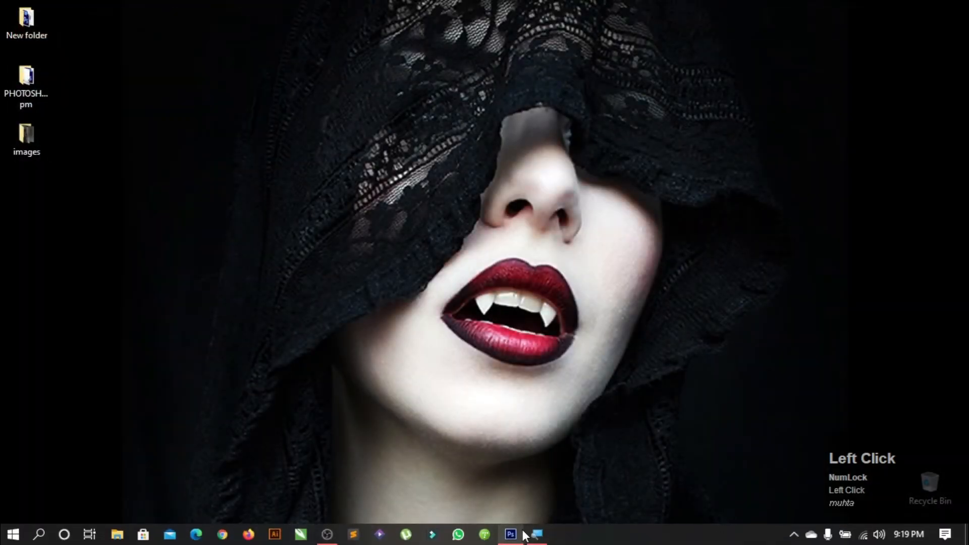
Switch back to Photoshop and close the sliced hunter image.
left_click(515, 534)
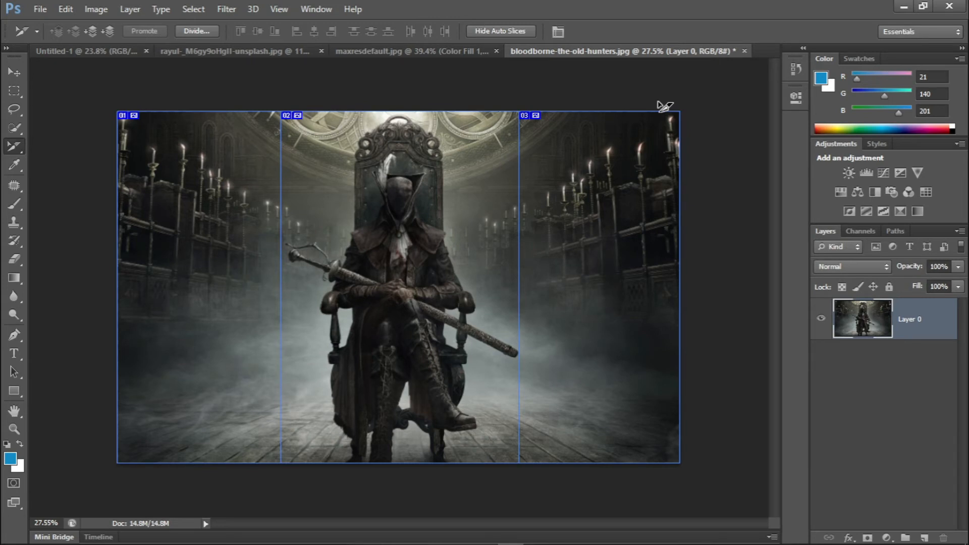
left_click(744, 50)
left_click(486, 219)
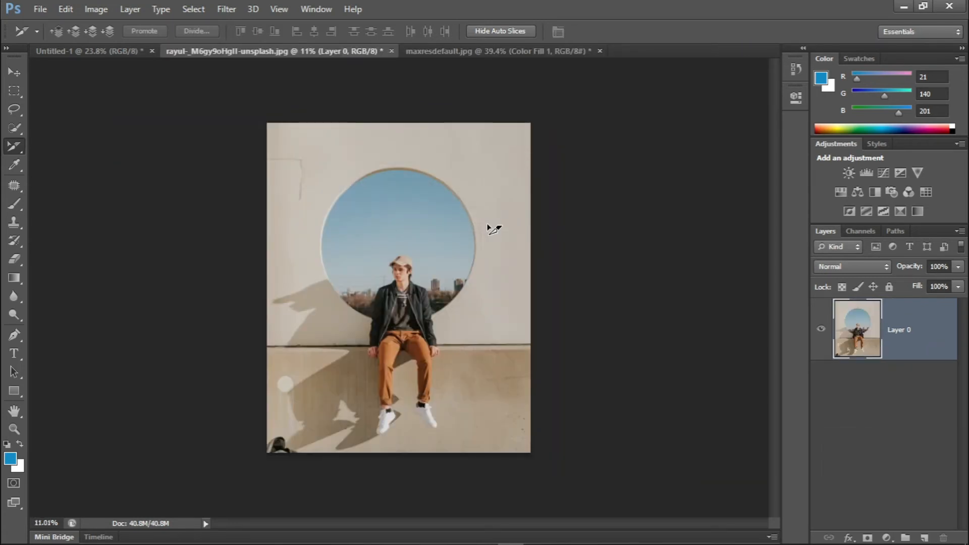
Review the Crop tool group, then activate the Eyedropper tool and show the other tools in its group.
mouse_move(140, 541)
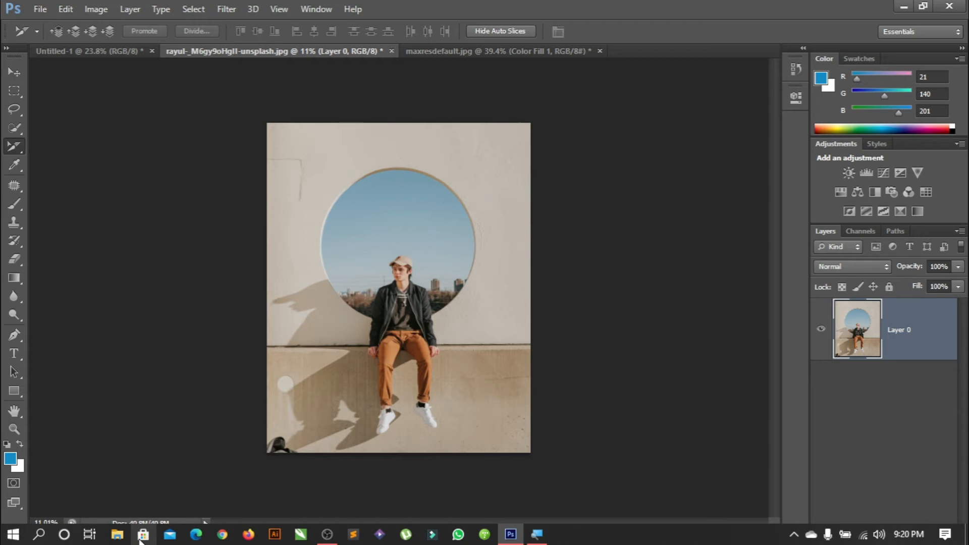
right_click(18, 148)
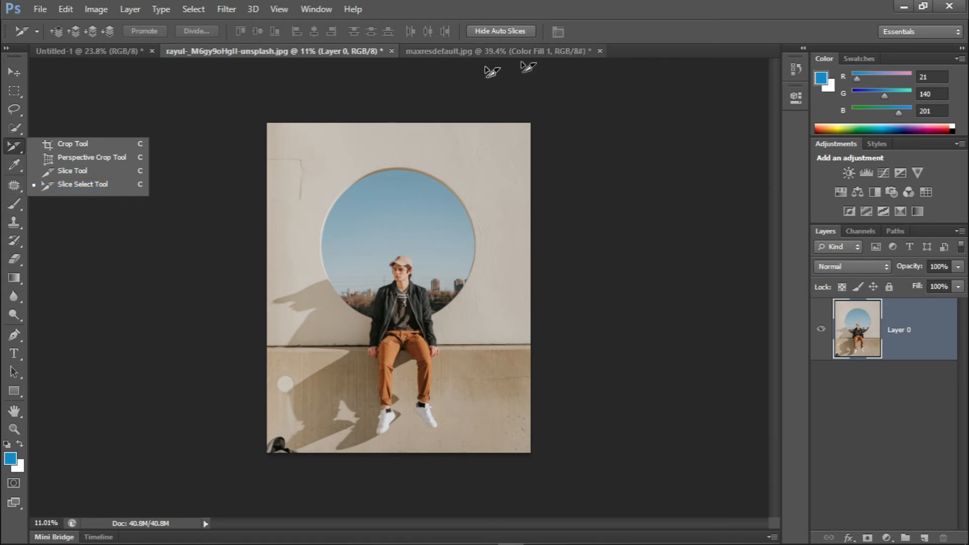
right_click(15, 164)
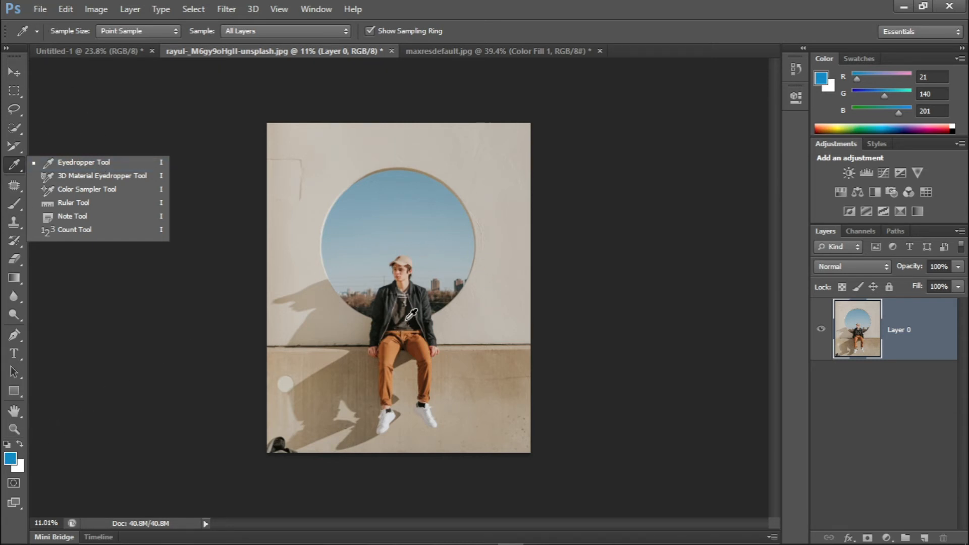
left_click(462, 53)
left_click(323, 51)
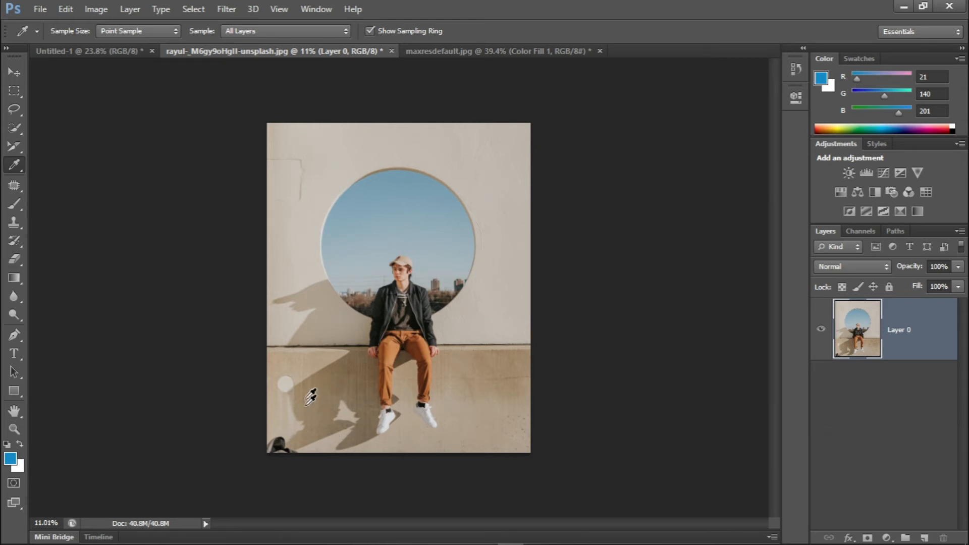
Open the Daydreaming-Secret-Garden-free-hd-wallpapers image from the pics for photoshop folder on New Volume (E:).
left_click(40, 9)
left_click(52, 39)
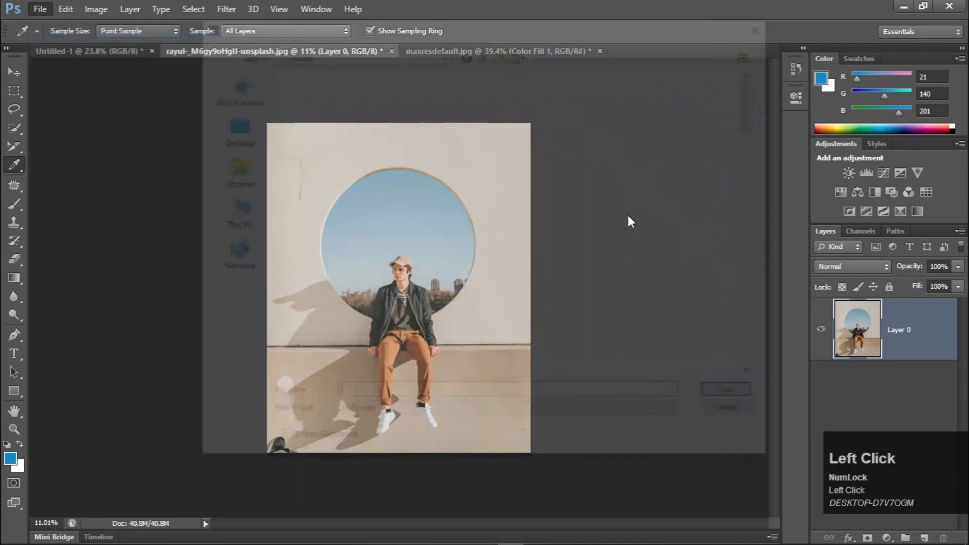
left_click(232, 215)
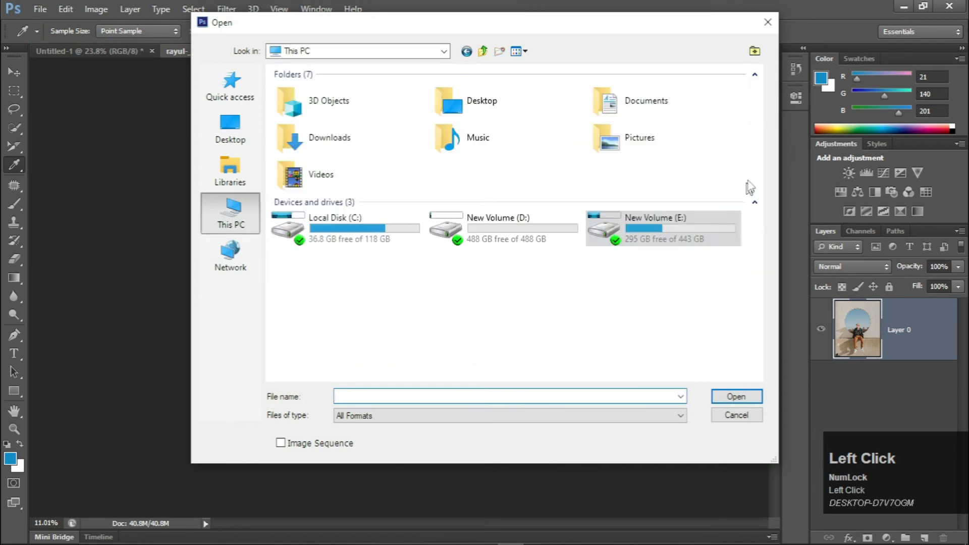
double_click(615, 231)
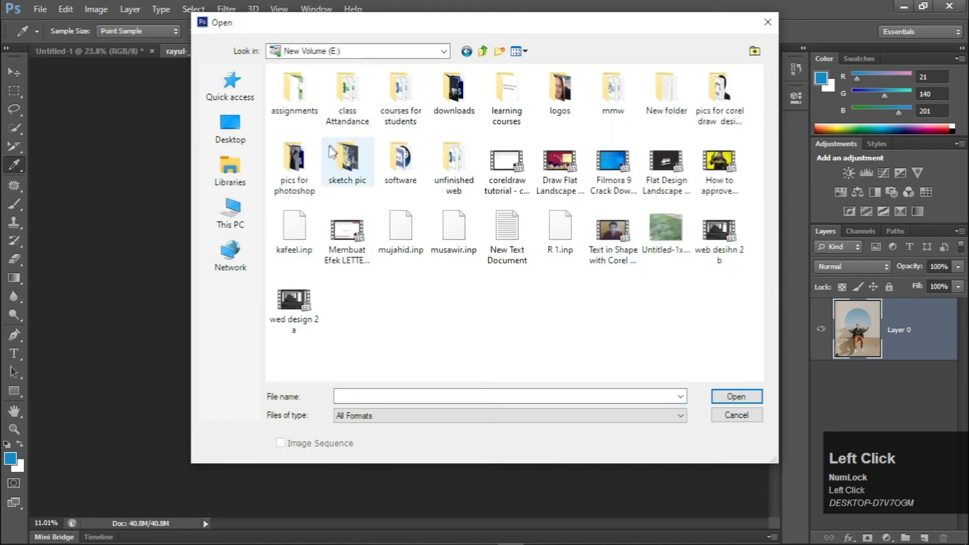
double_click(310, 167)
left_click_drag(757, 108, 759, 199)
left_click(703, 259)
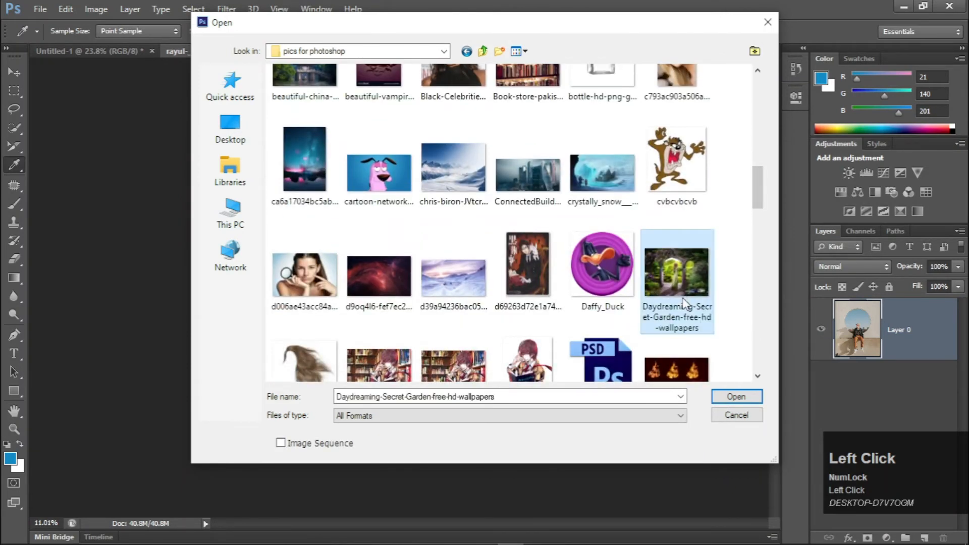
left_click(736, 397)
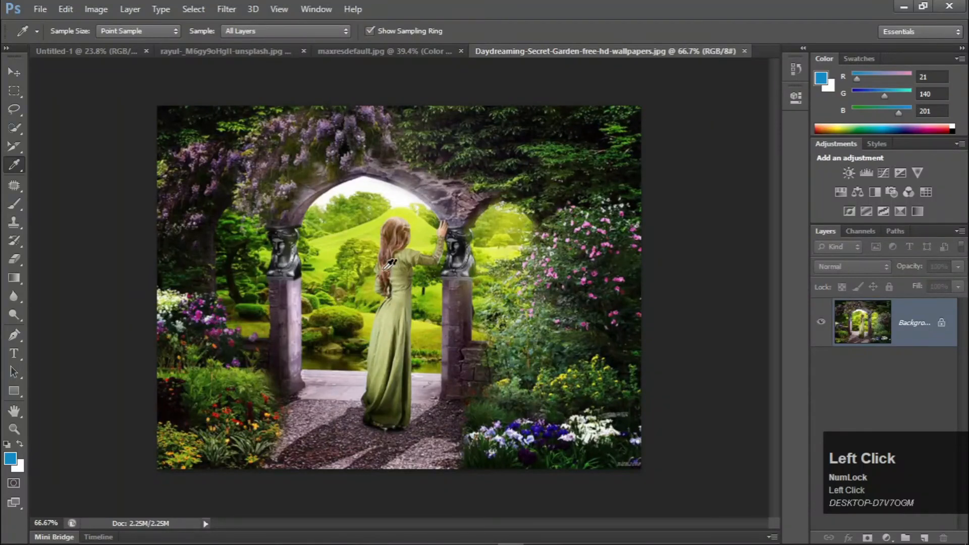
Sample the yellow-green of the hill beside the woman's head as the foreground colour with the Eyedropper tool.
scroll(420, 208, "up", 2, "alt")
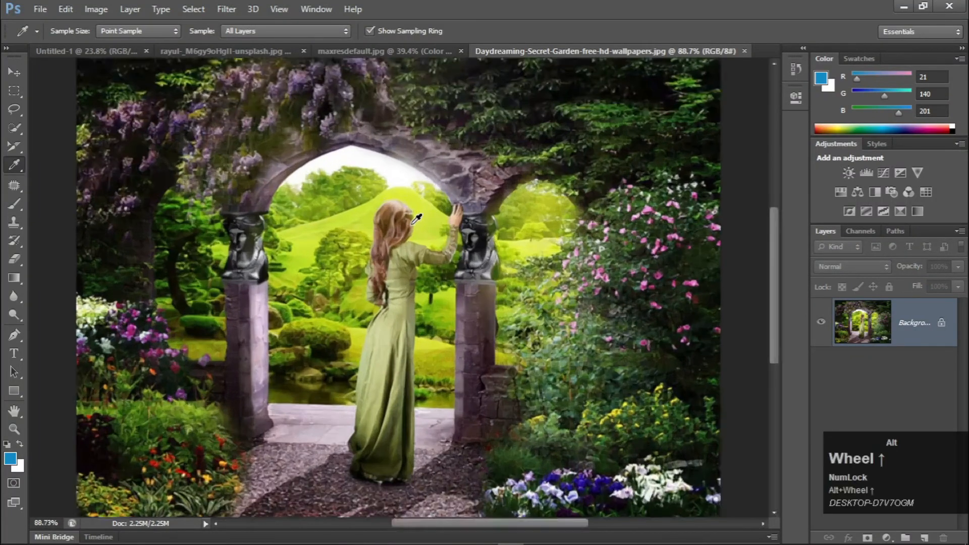
left_click(14, 72)
scroll(451, 209, "up", 2, "alt")
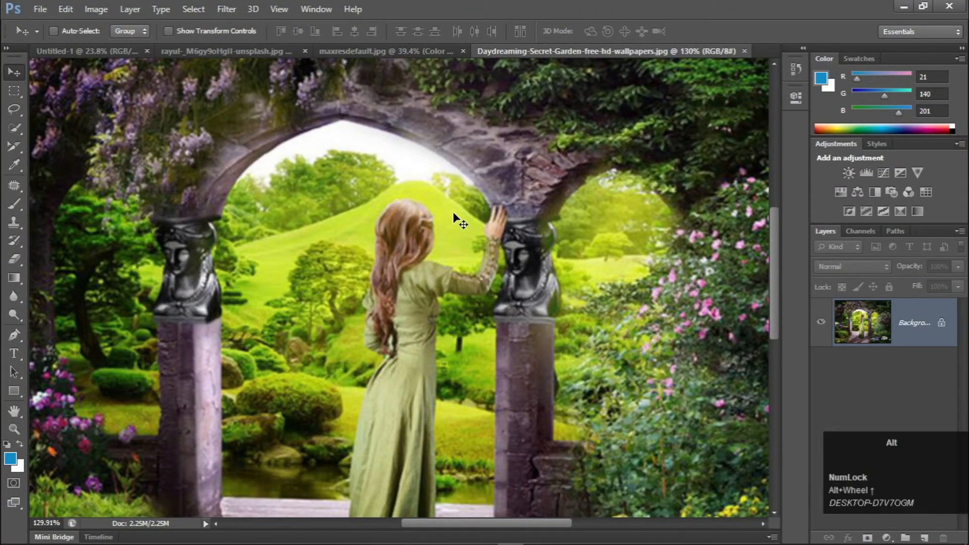
scroll(452, 212, "down", 3, "alt")
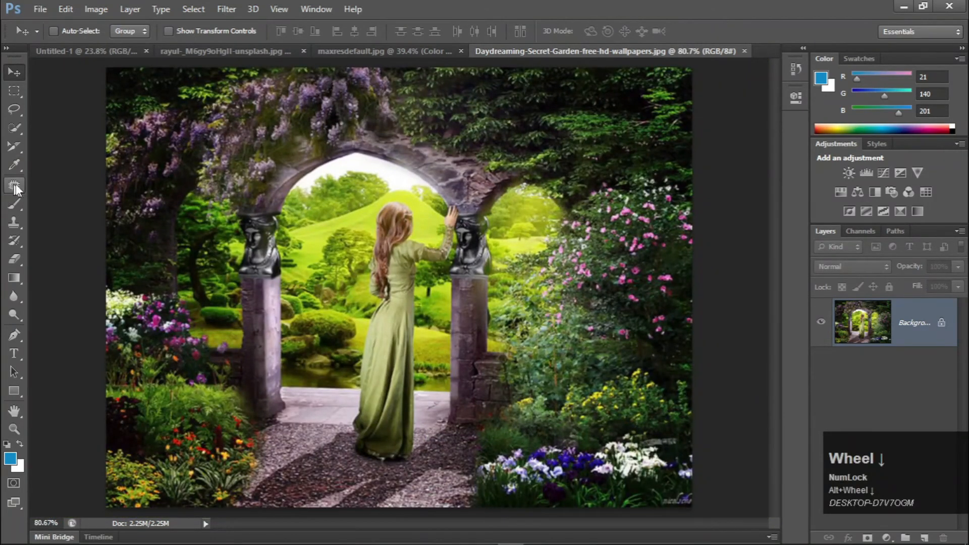
right_click(15, 165)
left_click(76, 163)
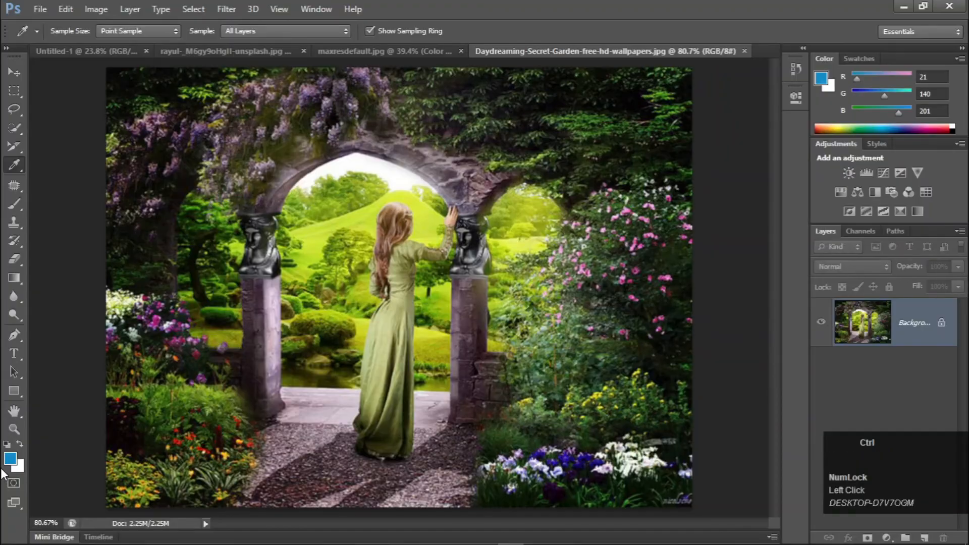
scroll(42, 442, "down", 3)
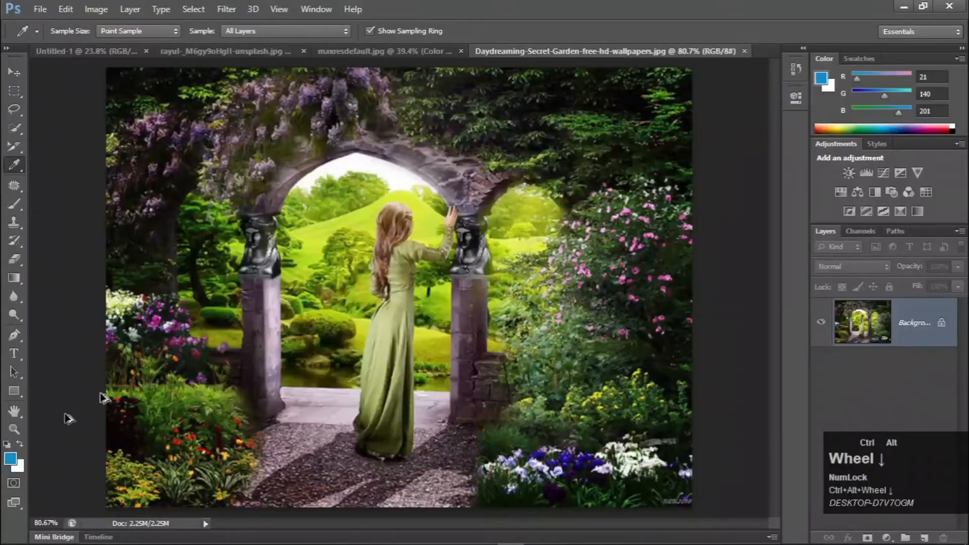
left_click(424, 203)
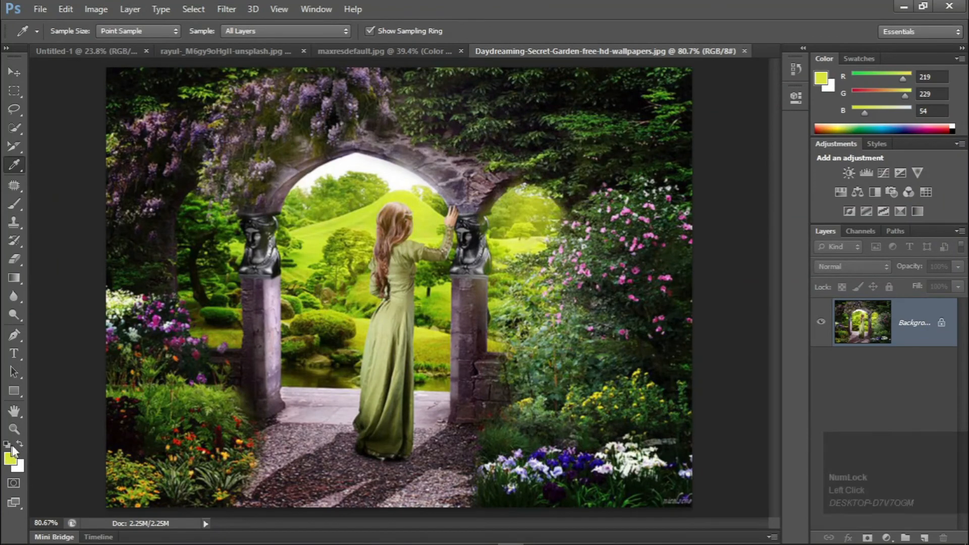
Activate the Brush tool and reduce the brush size to 15 px.
left_click(14, 204)
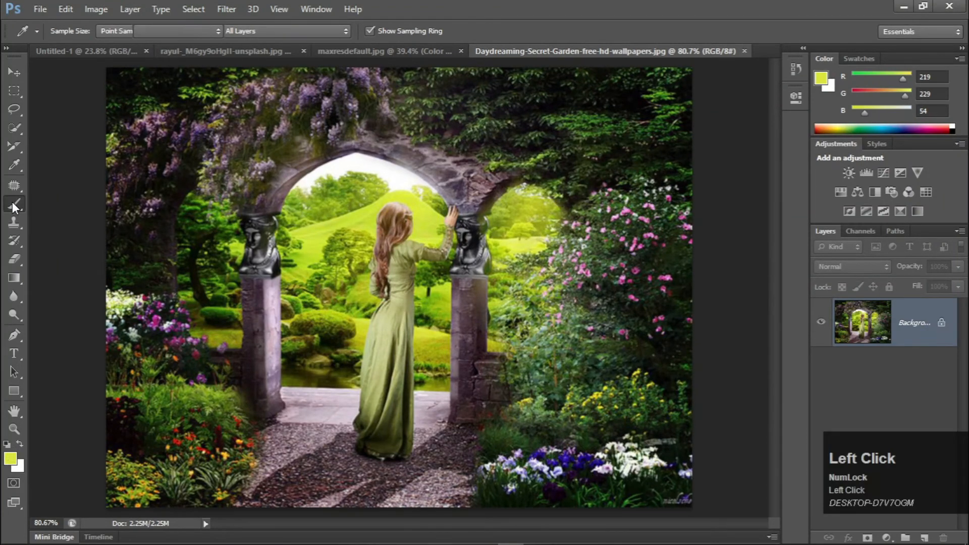
key("bracketleft")
key("bracketleft")
key("bracketleft")
key("bracketleft")
key("bracketleft")
key("bracketleft")
key("bracketleft")
key("bracketleft")
key("bracketleft")
key("bracketleft")
key("bracketleft")
key("bracketleft")
key("bracketleft")
key("bracketleft")
key("bracketleft")
key("bracketleft")
key("bracketleft")
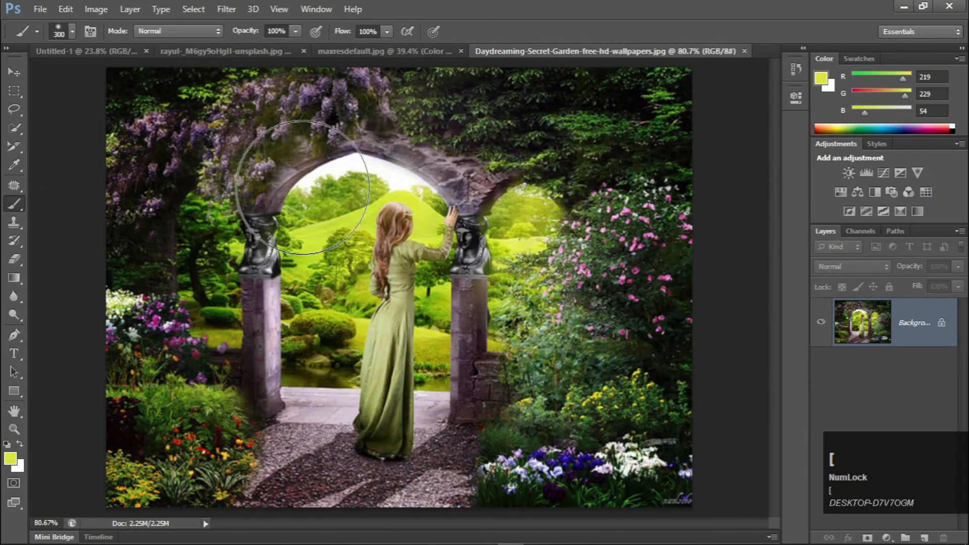
key("bracketleft")
key("bracketleft")
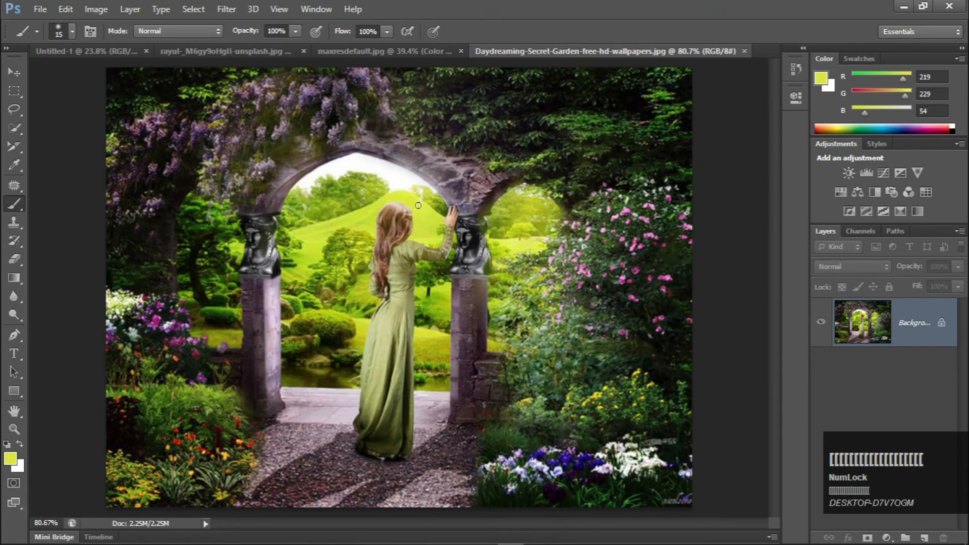
Paint yellow-green test strokes over the woman's head and across the column beside her, and undo them.
scroll(419, 206, "up", 3)
left_click_drag(418, 208, 409, 203)
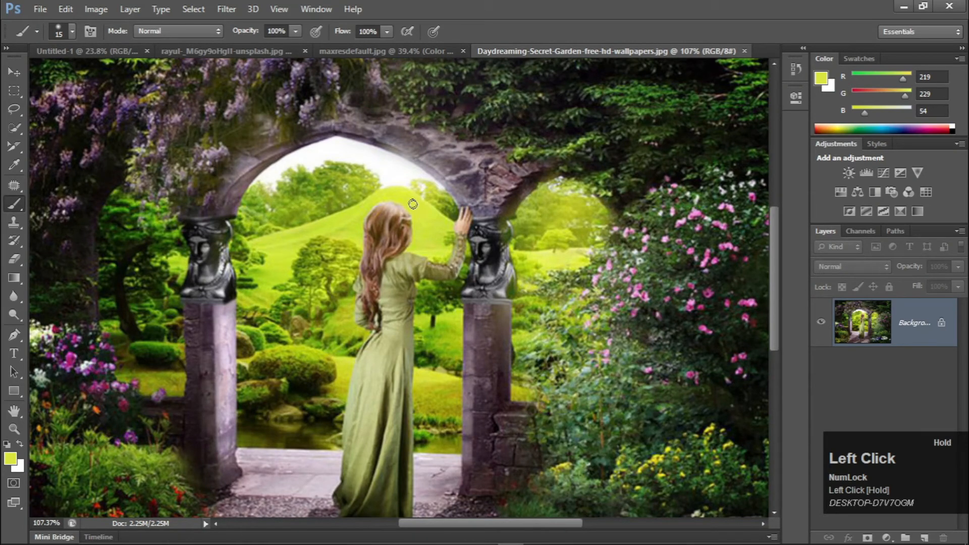
mouse_move(403, 202)
left_mouse_down()
mouse_move(372, 224)
mouse_move(369, 240)
mouse_move(402, 219)
mouse_move(394, 308)
mouse_move(457, 389)
mouse_move(555, 206)
mouse_move(582, 309)
left_mouse_up()
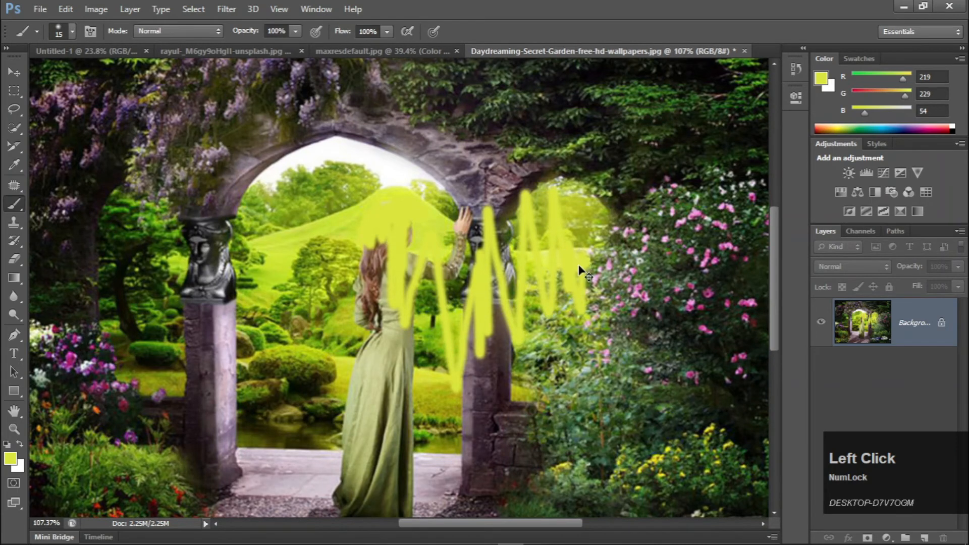
key("ctrl+alt+z")
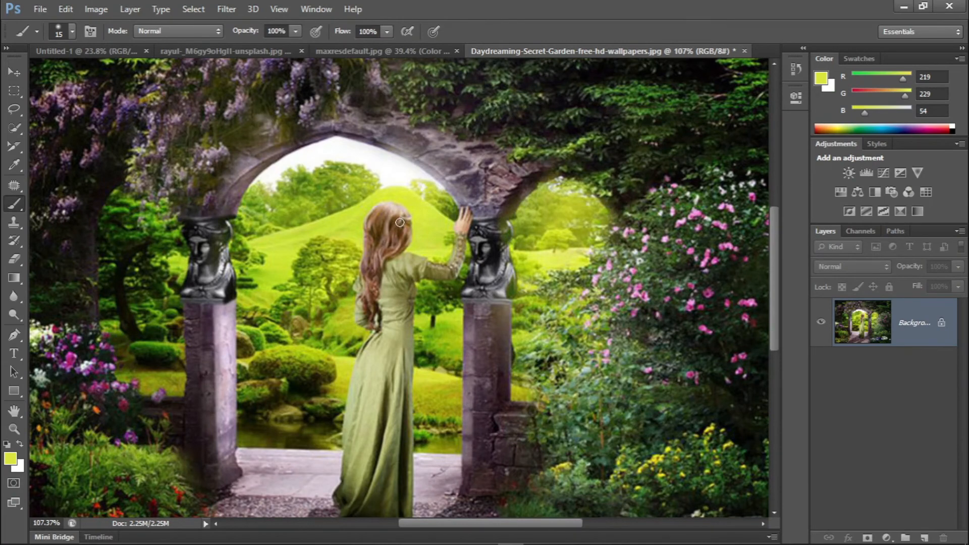
Sample the magenta of a flower beside the left column as the foreground colour with the Eyedropper tool.
scroll(400, 222, "down", 2)
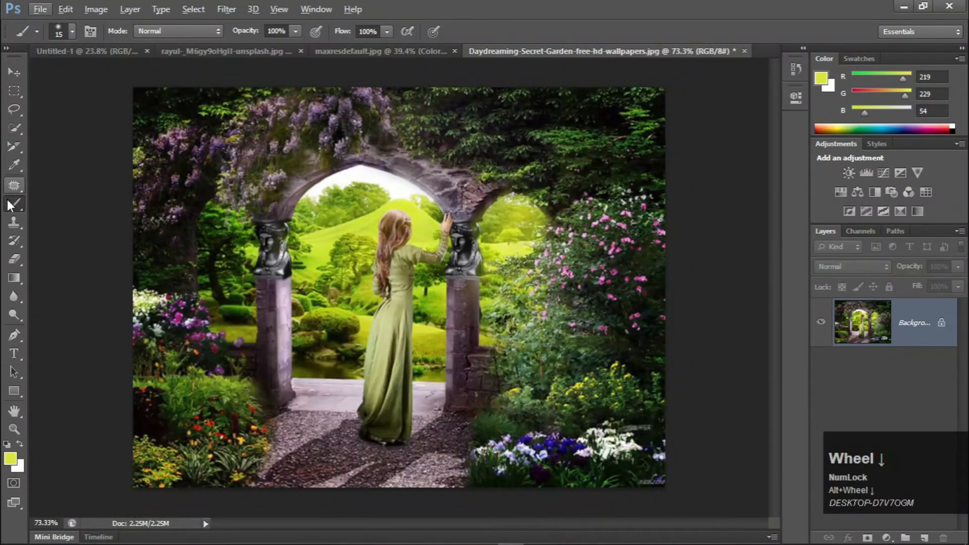
right_click(11, 164)
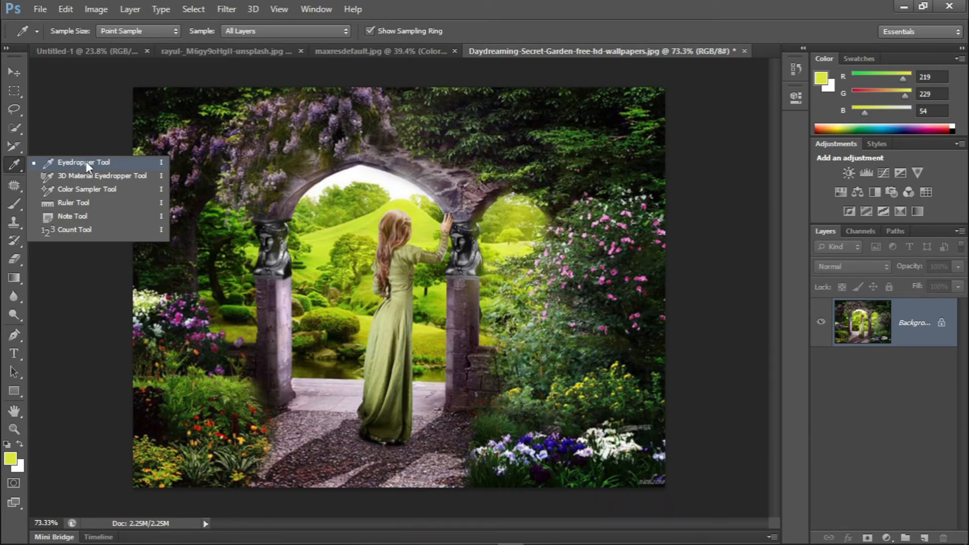
left_click(85, 162)
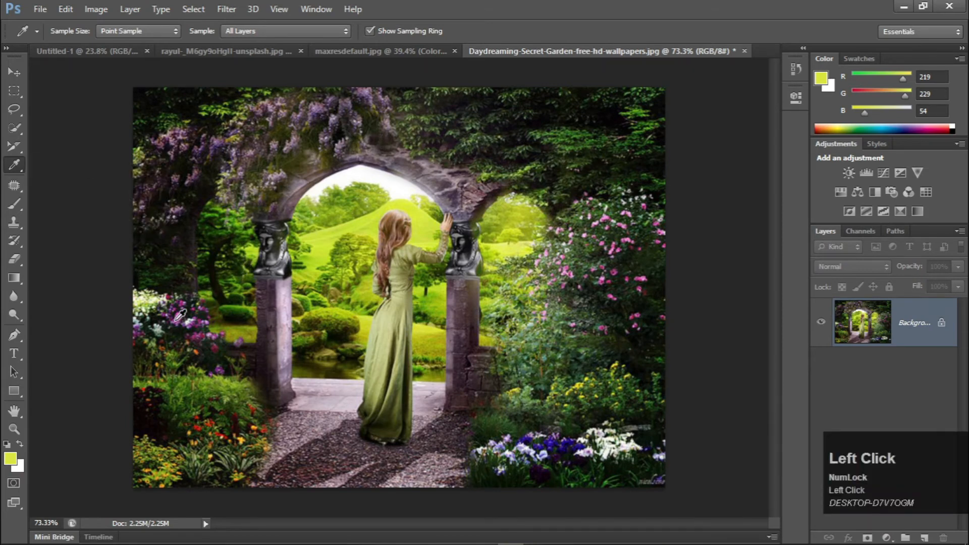
scroll(181, 314, "up", 3, "alt")
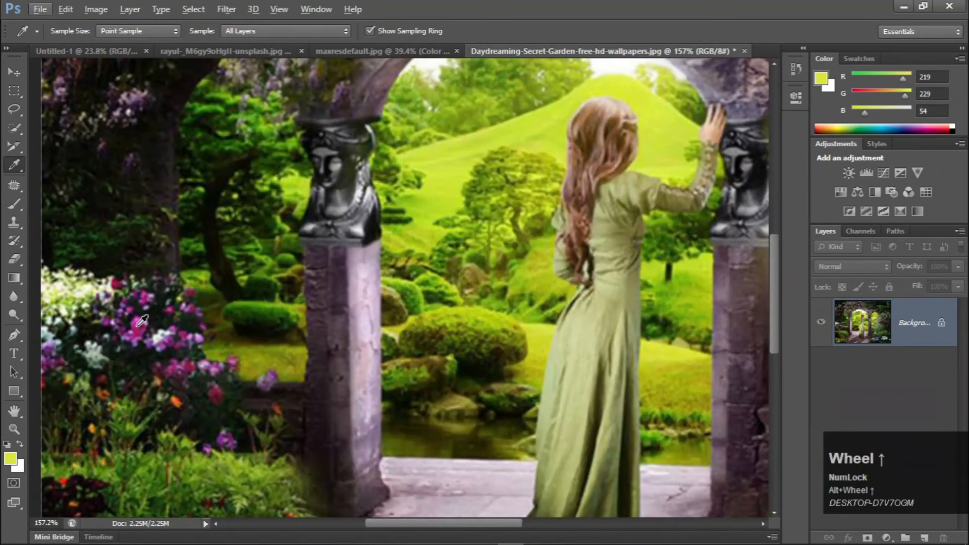
left_click(139, 324)
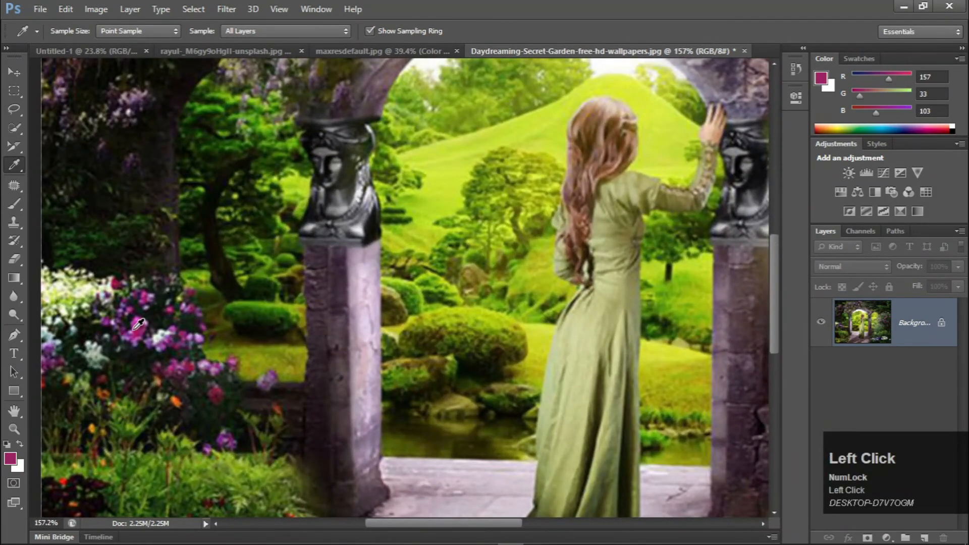
Paint a short magenta test stroke on the sampled flower with the Brush tool and undo it.
left_click(14, 204)
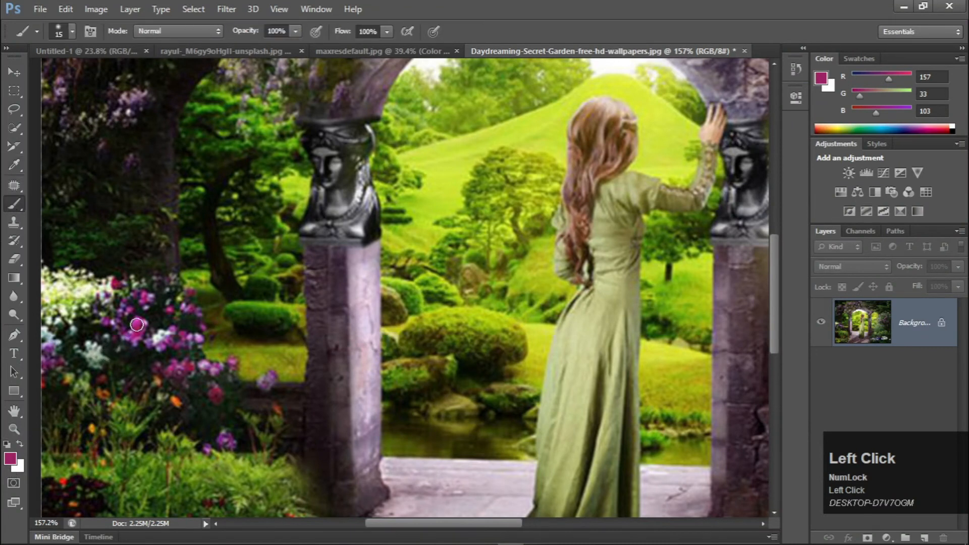
left_click_drag(137, 328, 136, 330)
key("ctrl+alt+z")
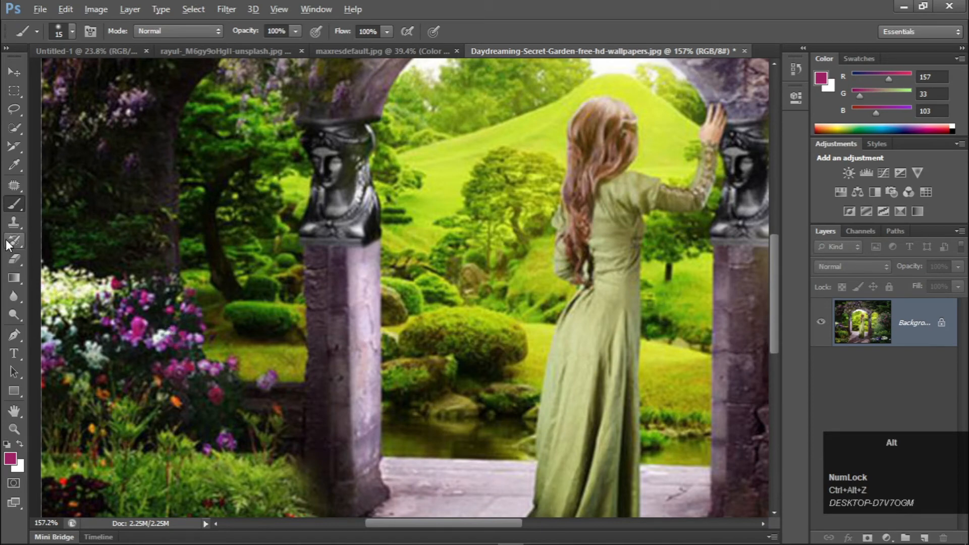
Return to the Eyedropper tool and check the sampled foreground colour in the Color Picker, keeping it as it is.
scroll(51, 288, "down", 2)
right_click(15, 166)
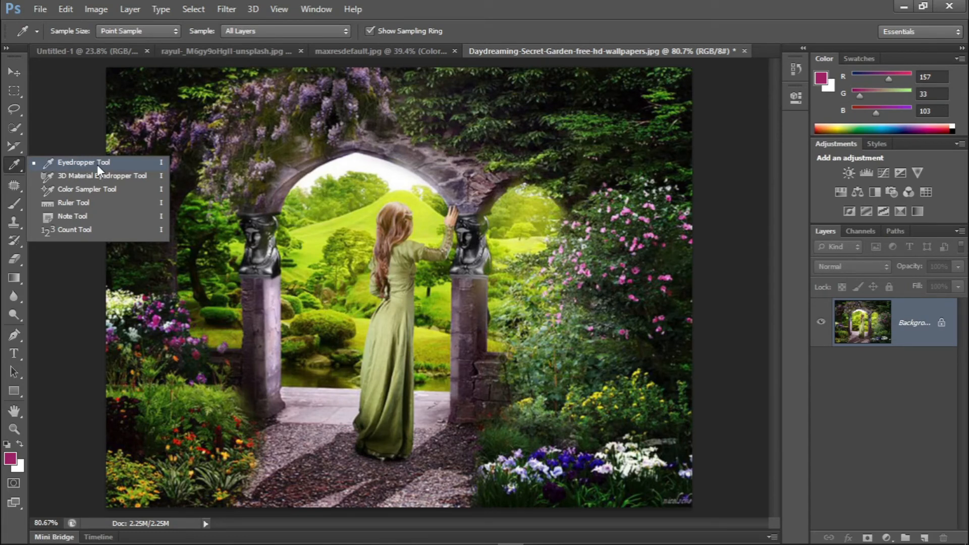
left_click(10, 458)
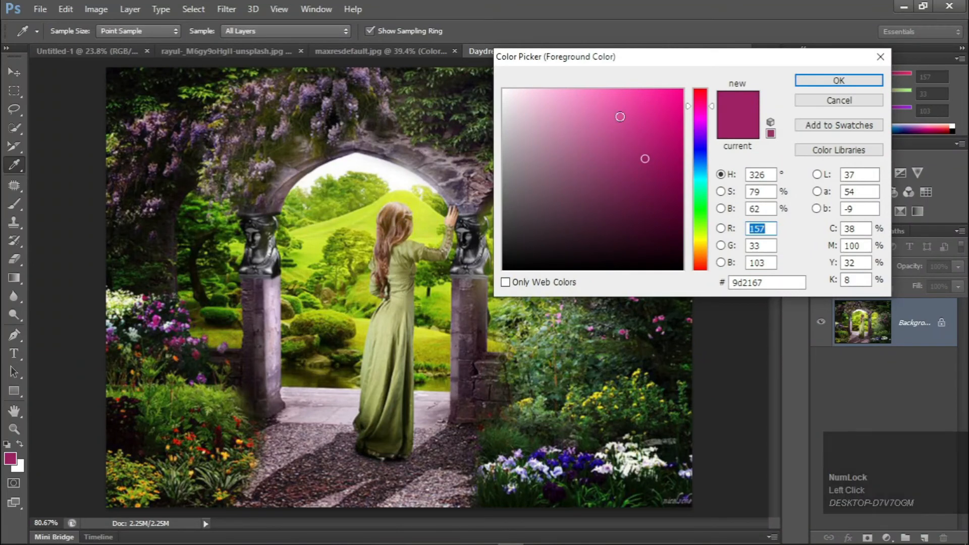
left_click(839, 81)
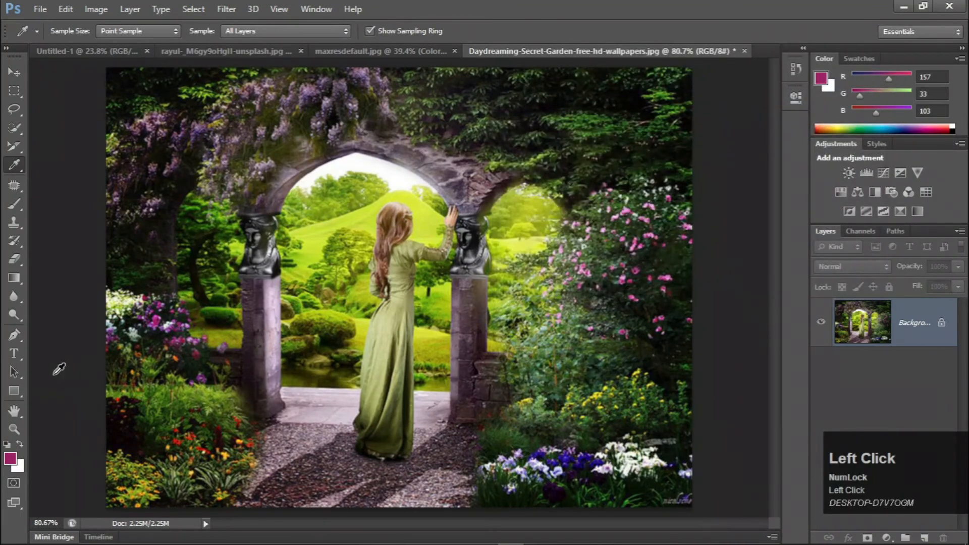
Show the Eyedropper tool group and activate the 3D Material Eyedropper tool.
right_click(17, 163)
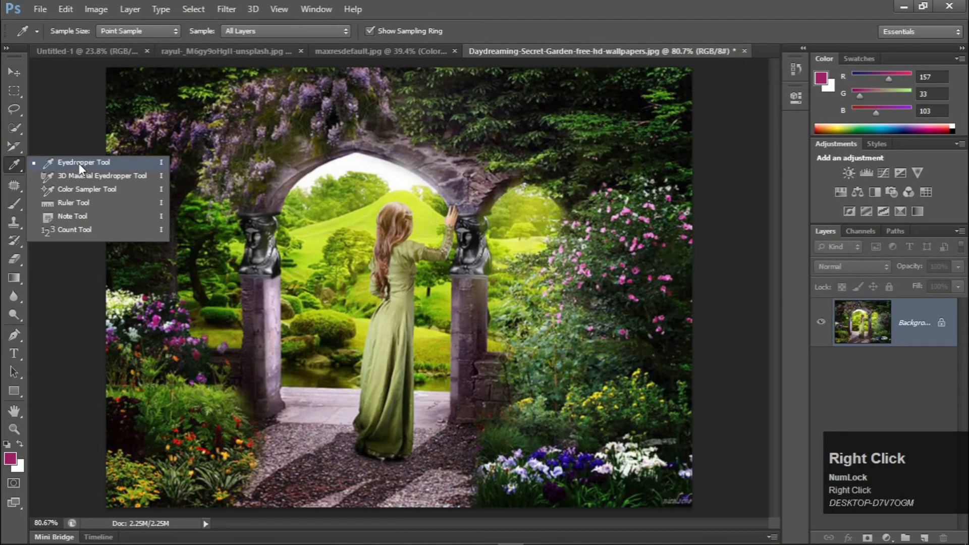
right_click(14, 167)
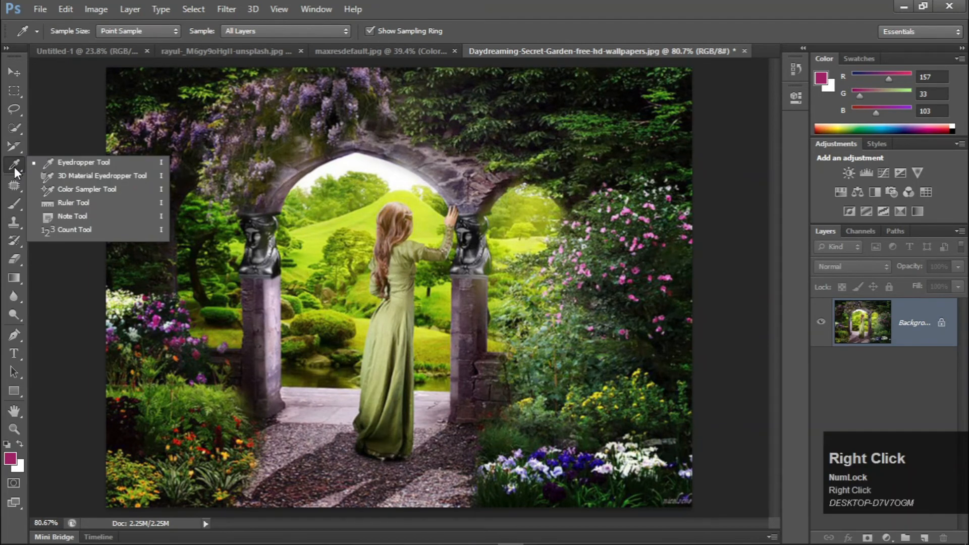
left_click(95, 179)
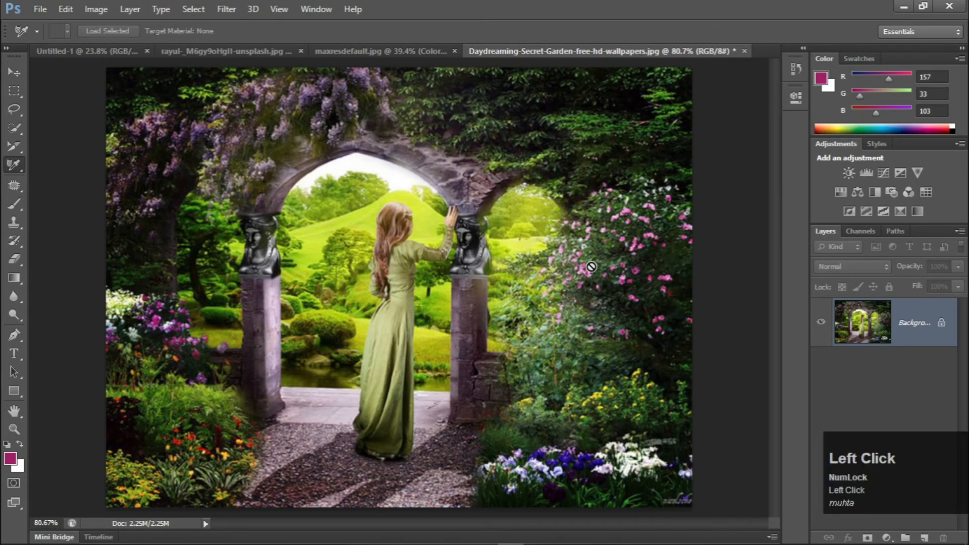
Convert the garden image's locked background into a regular layer named Layer 0, with Normal mode and 100% opacity.
right_click(892, 321)
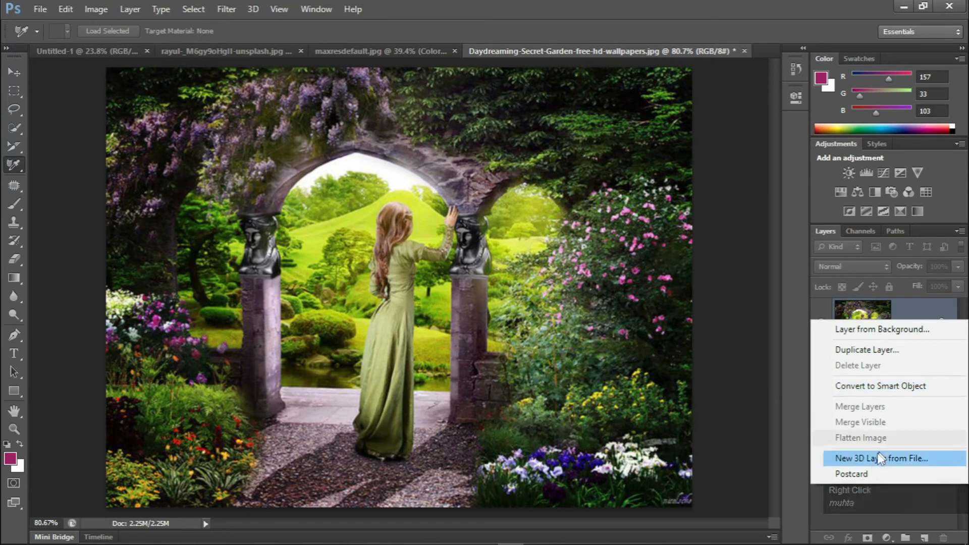
left_click(881, 515)
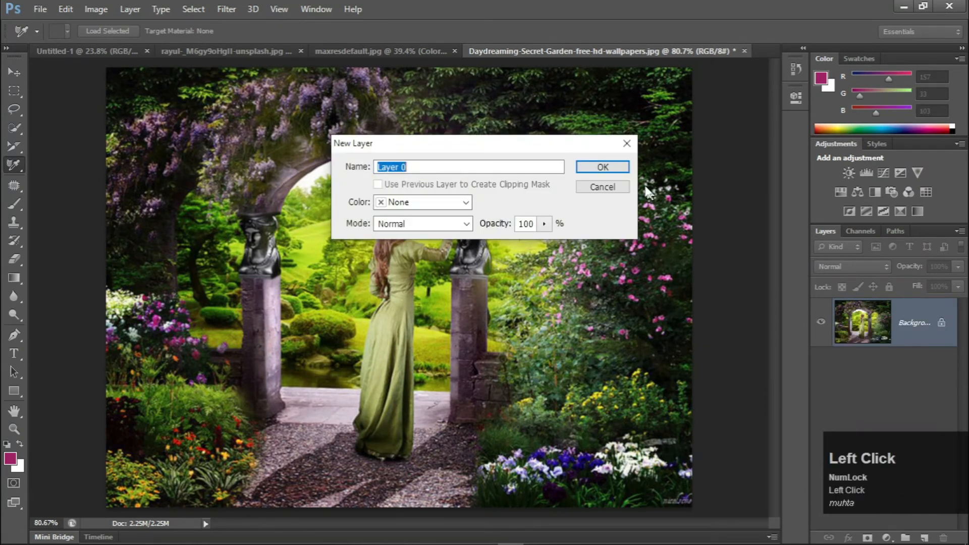
left_click(606, 165)
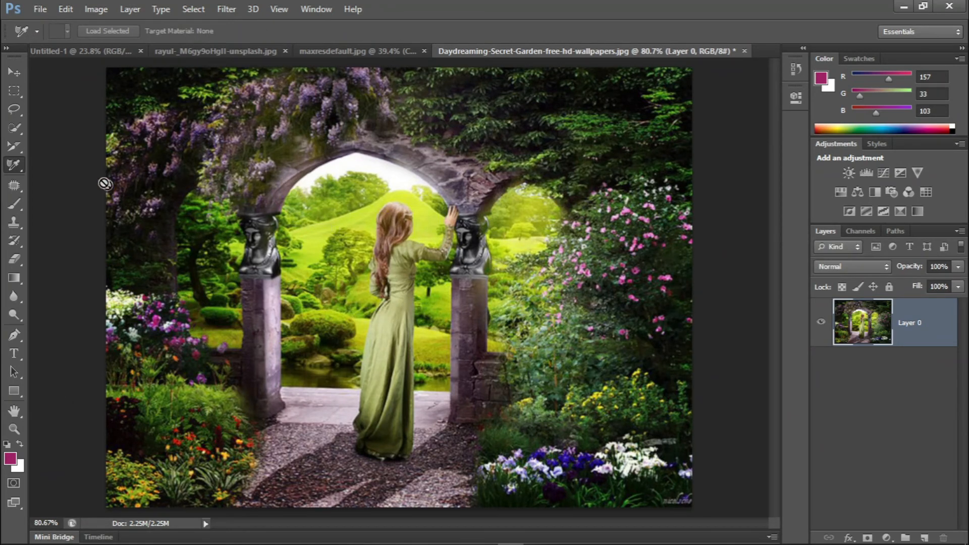
Show the Eyedropper tool group and inspect the foreground colour in the Color Picker without changing it.
right_click(19, 171)
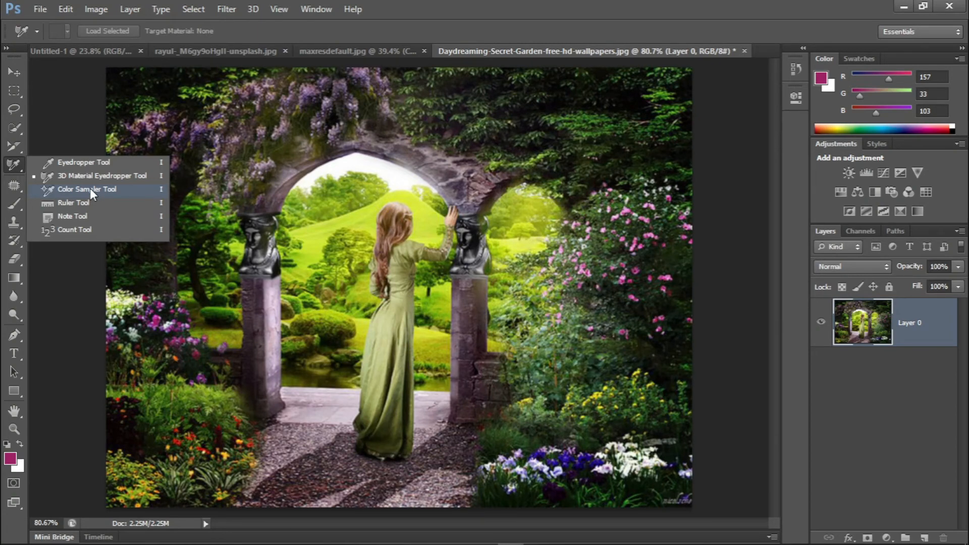
left_click(11, 458)
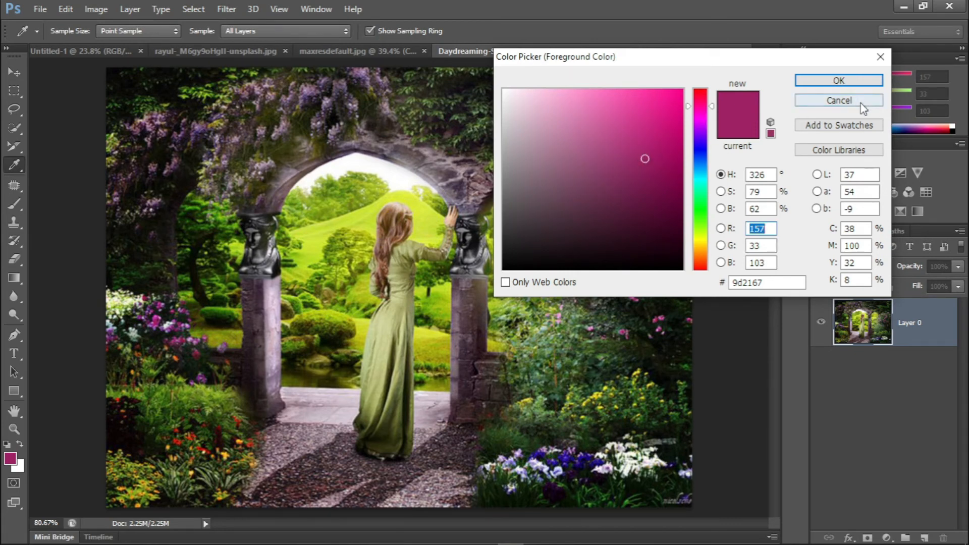
left_click(839, 100)
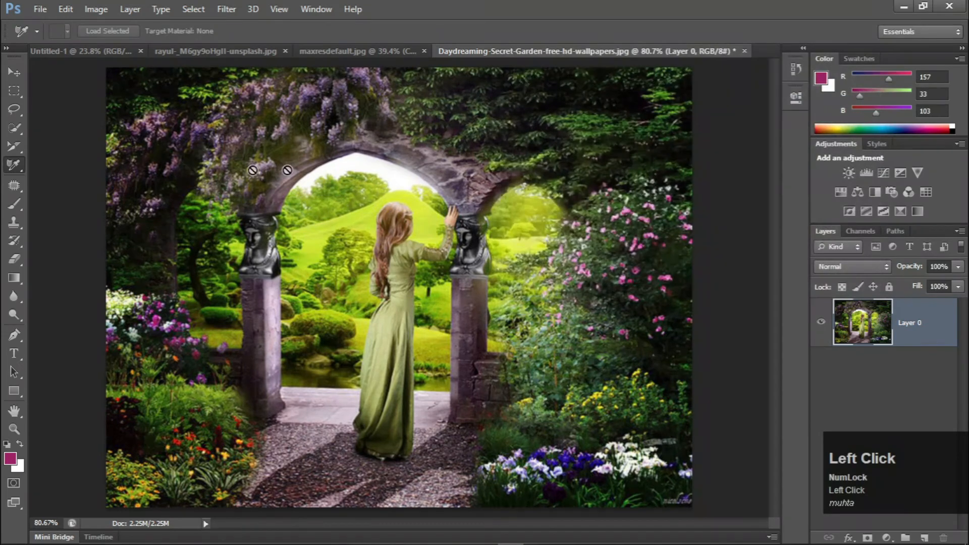
Place four Color Sampler points on the garden image: the green hill, the purple flowers, the gravel path and the woman's hair.
right_click(16, 169)
left_click(86, 189)
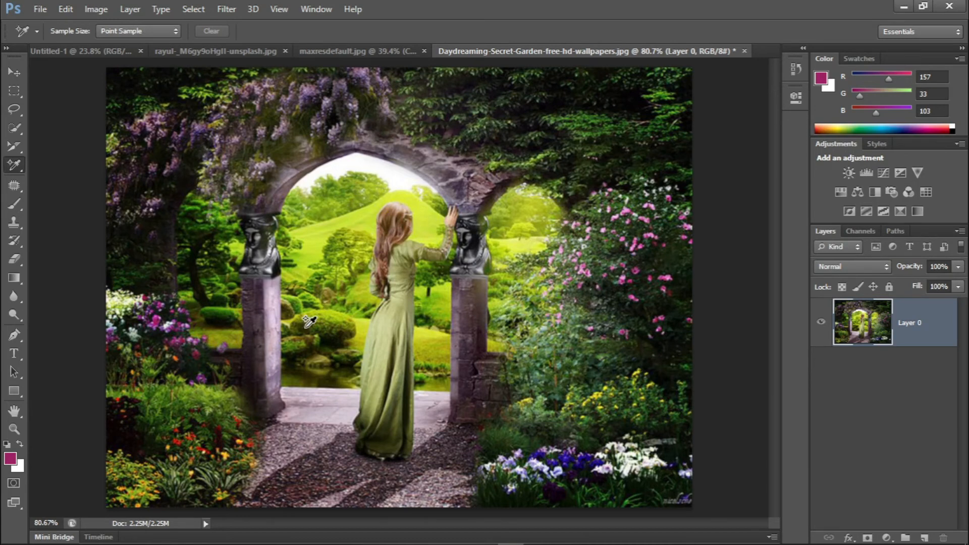
left_click(423, 198)
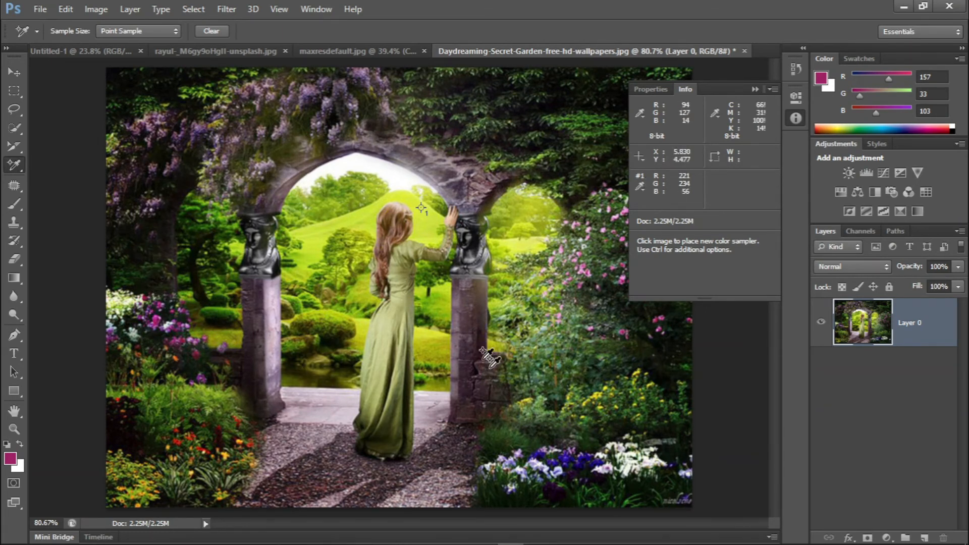
left_click(569, 461)
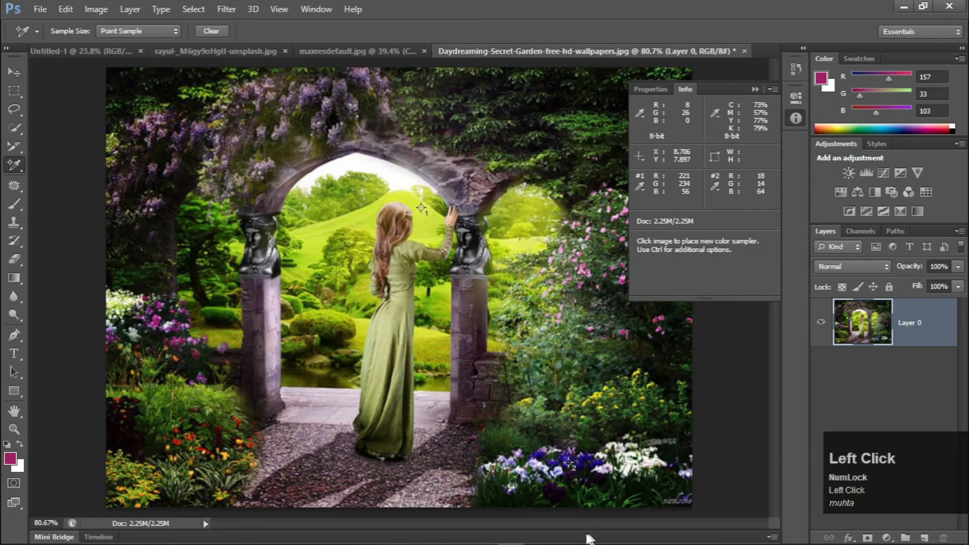
left_click(313, 478)
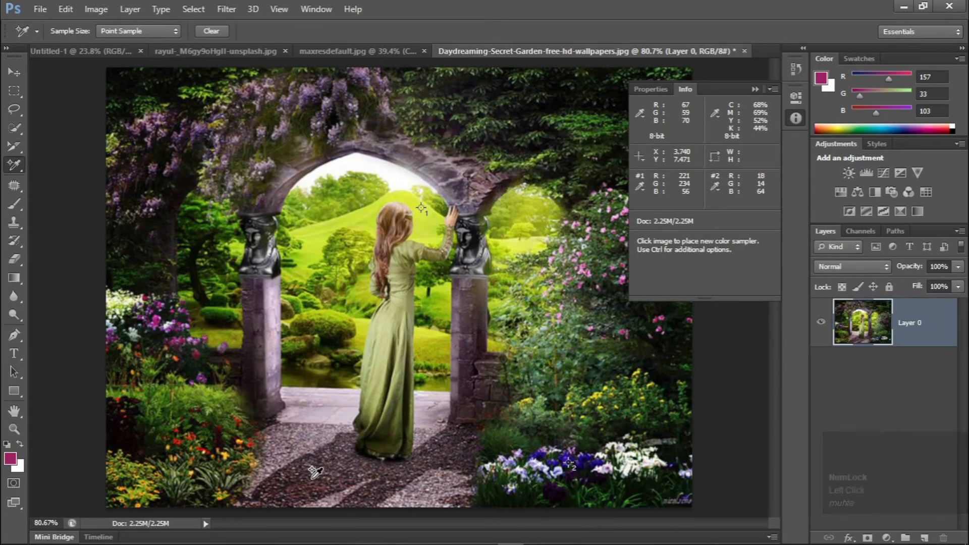
left_click(387, 222)
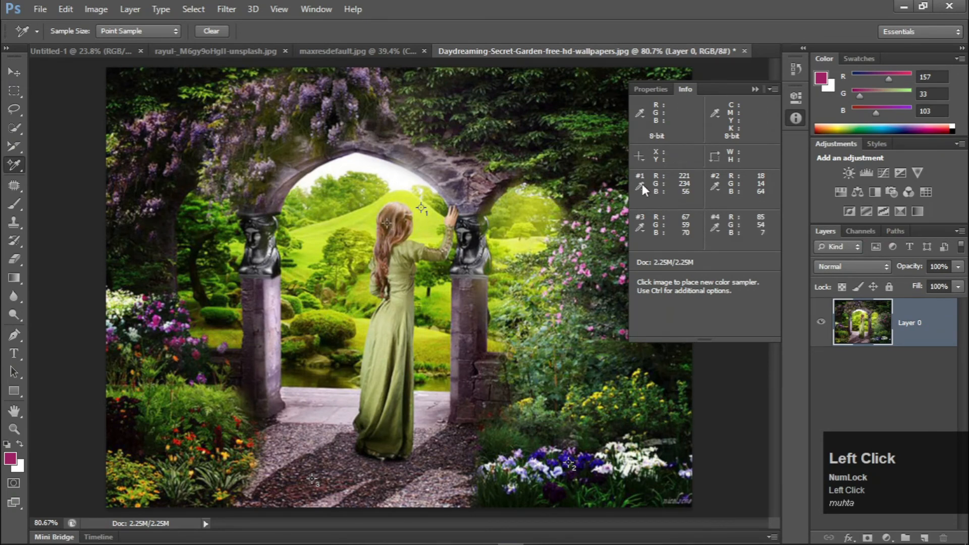
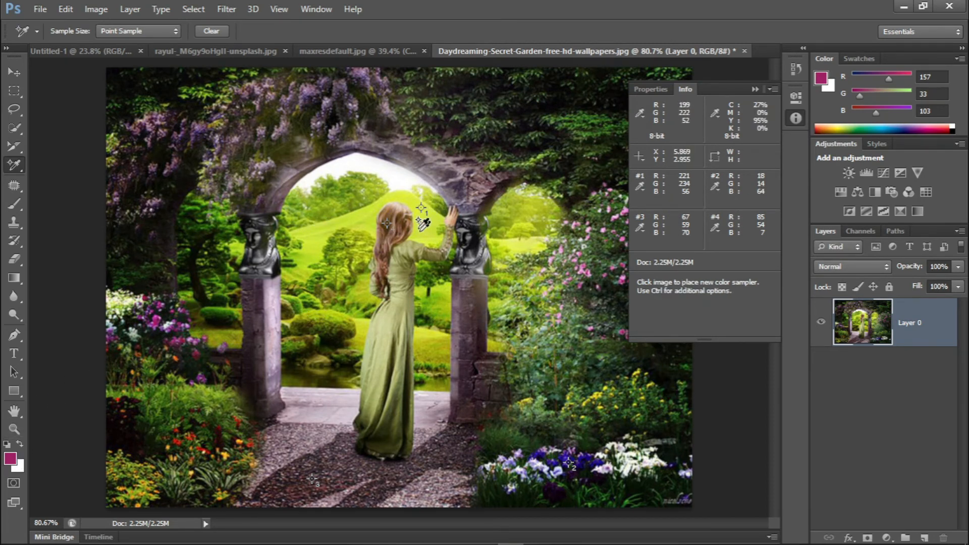
Set the foreground colour to the hair sampler's RGB values: R 85, G 54, B 7.
scroll(382, 230, "up", 4)
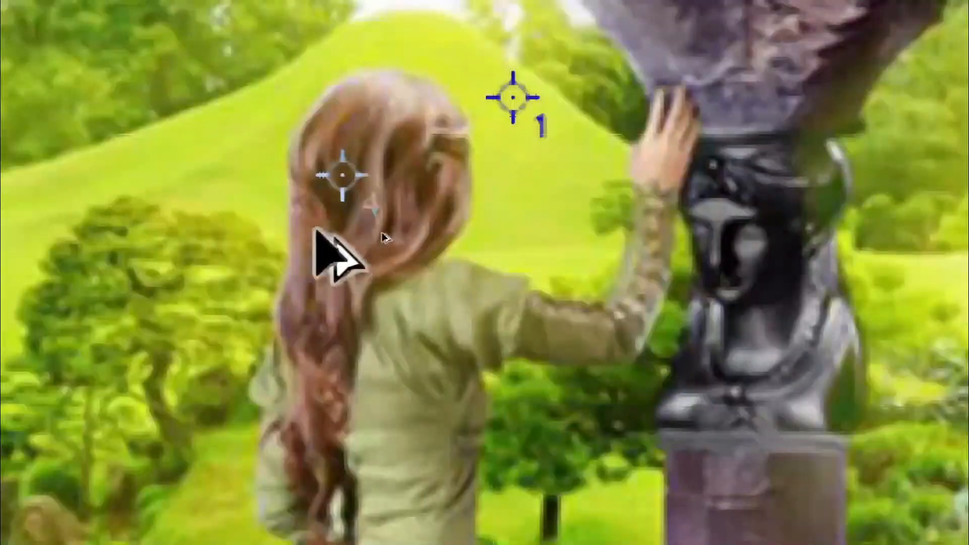
scroll(382, 233, "down", 4)
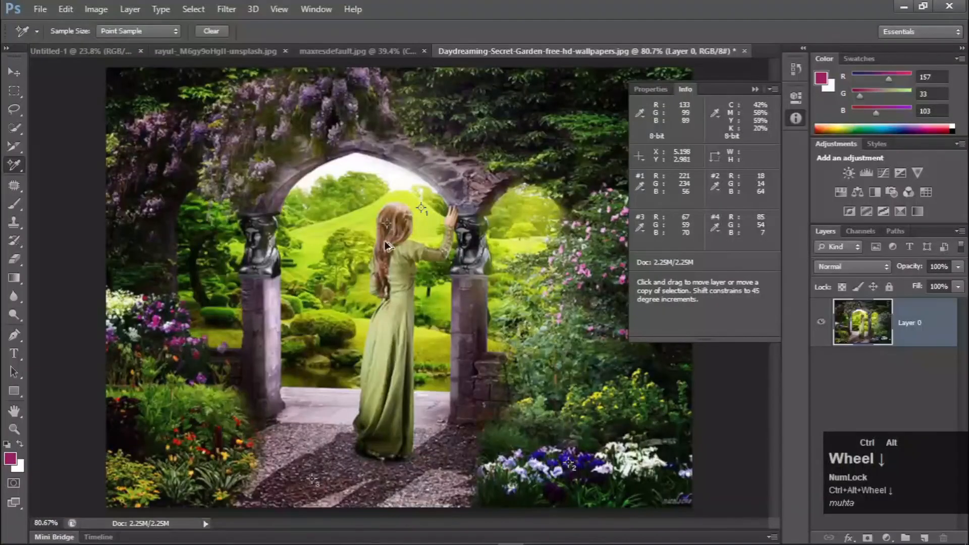
left_click(10, 460)
left_click_drag(674, 58, 377, 81)
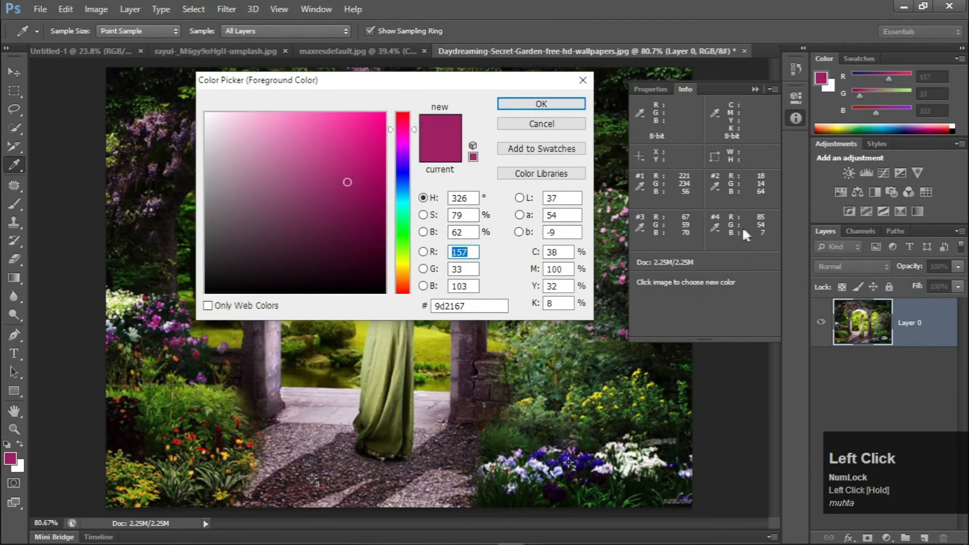
scroll(755, 221, "up", 4)
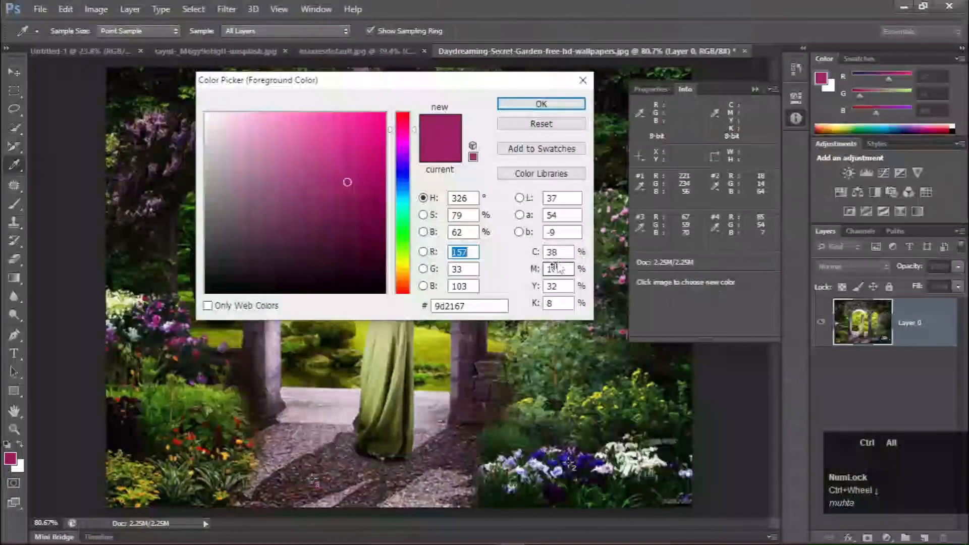
left_click_drag(472, 253, 423, 257)
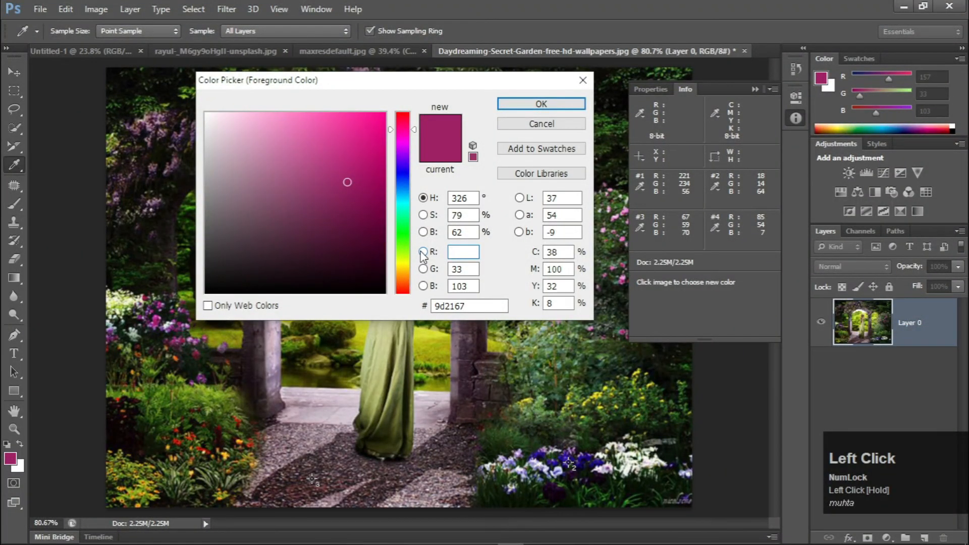
type("85")
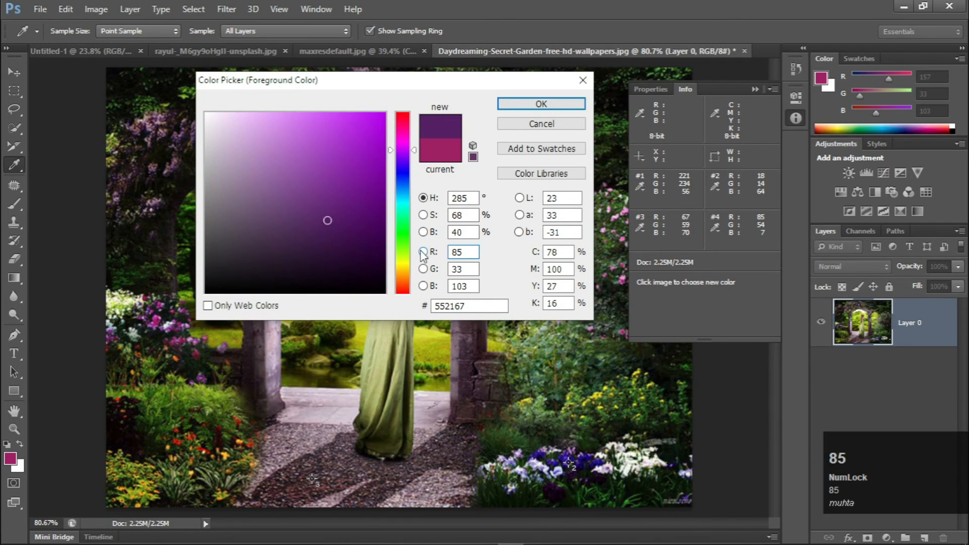
left_click_drag(469, 269, 450, 271)
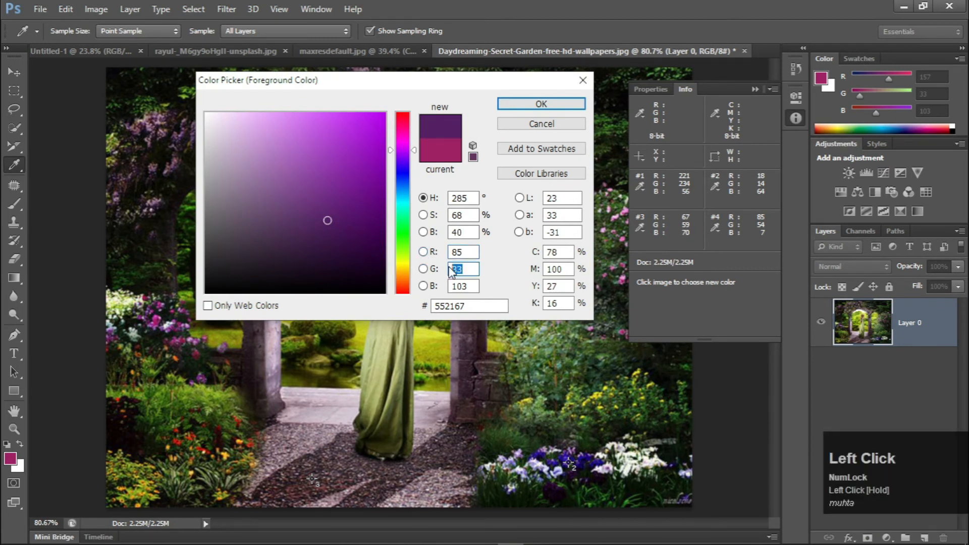
type("54")
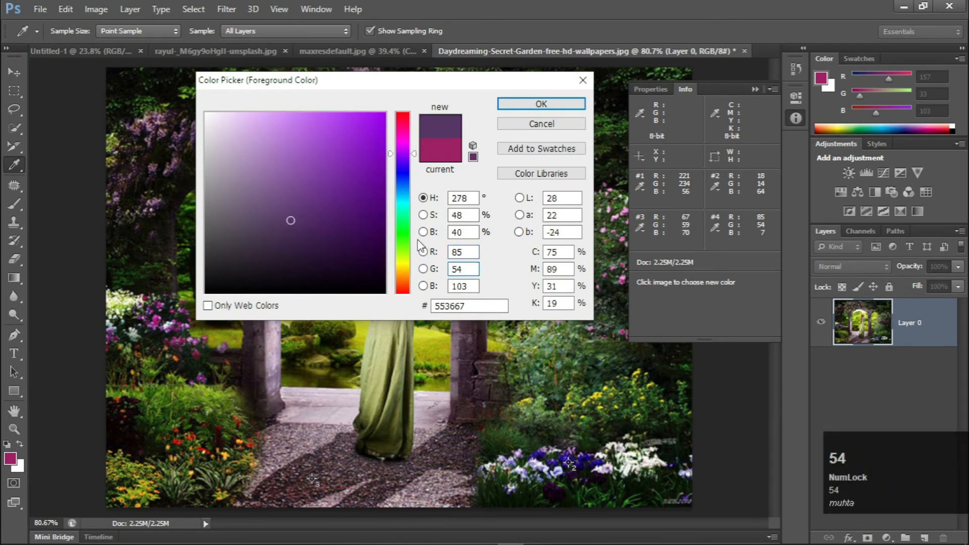
left_click_drag(470, 286, 450, 286)
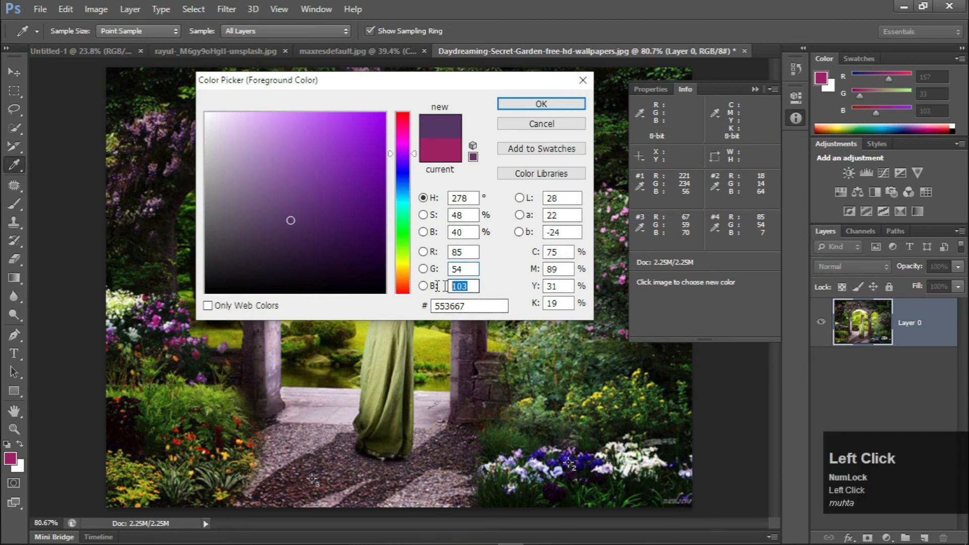
type("7")
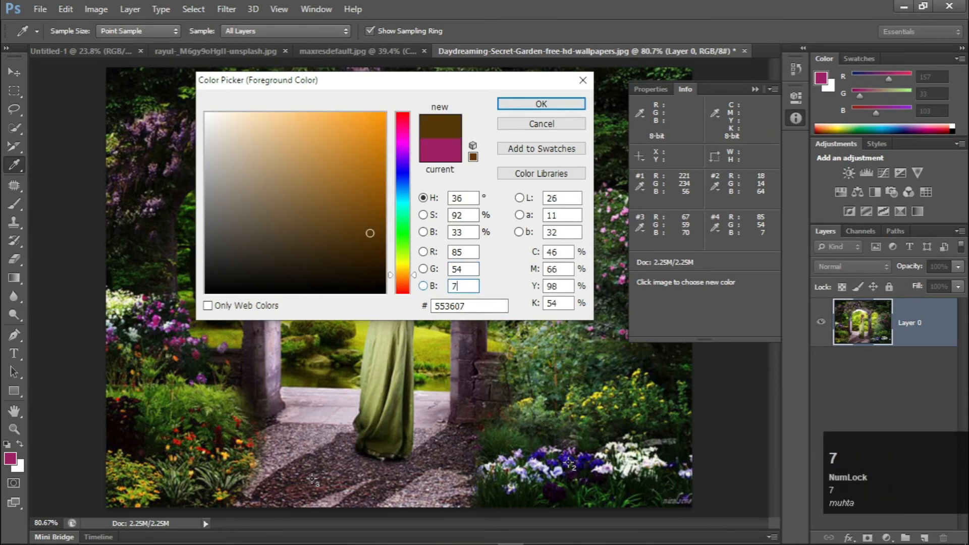
key("Return")
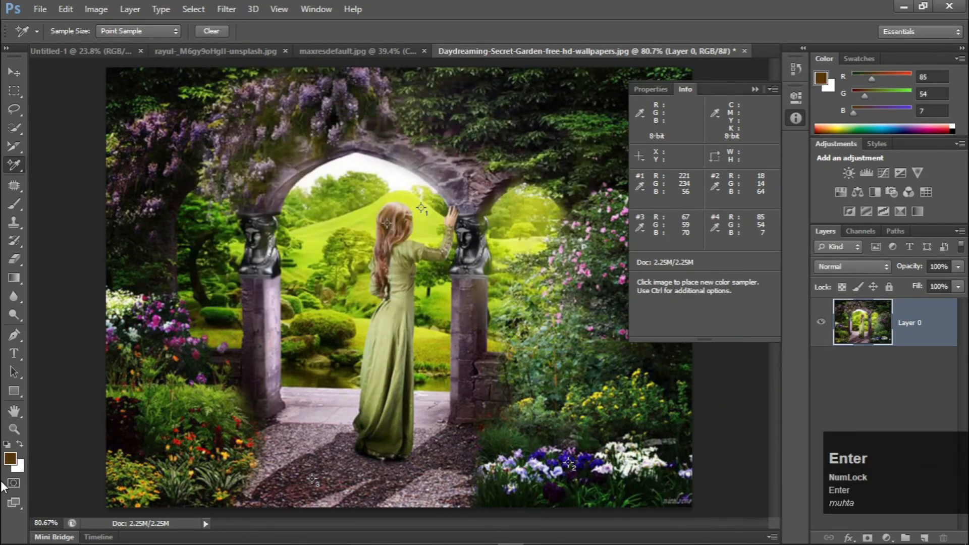
Paint a test stroke in the sampled brown over the woman's hair with the Brush tool, and undo back past the fourth colour sampler.
scroll(411, 210, "up", 3)
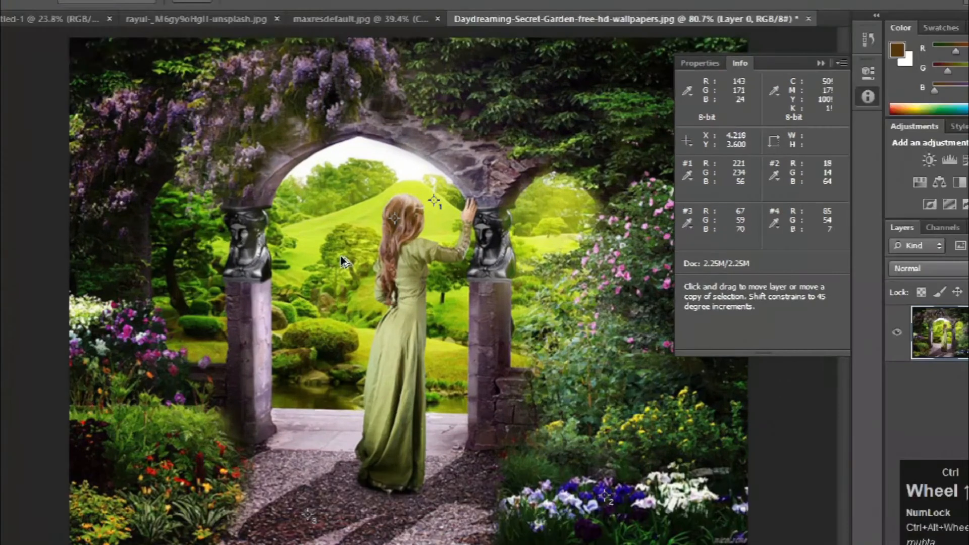
scroll(410, 210, "down", 3)
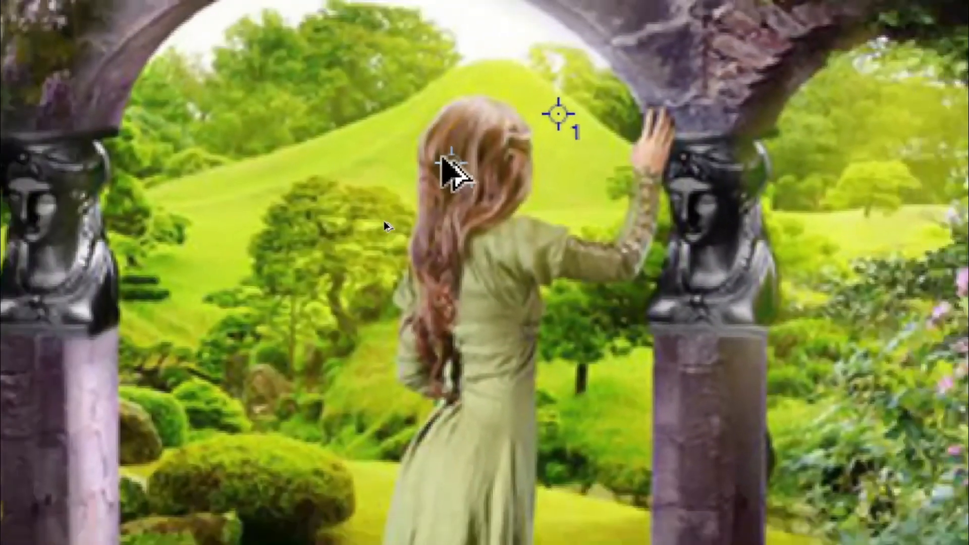
left_click(17, 200)
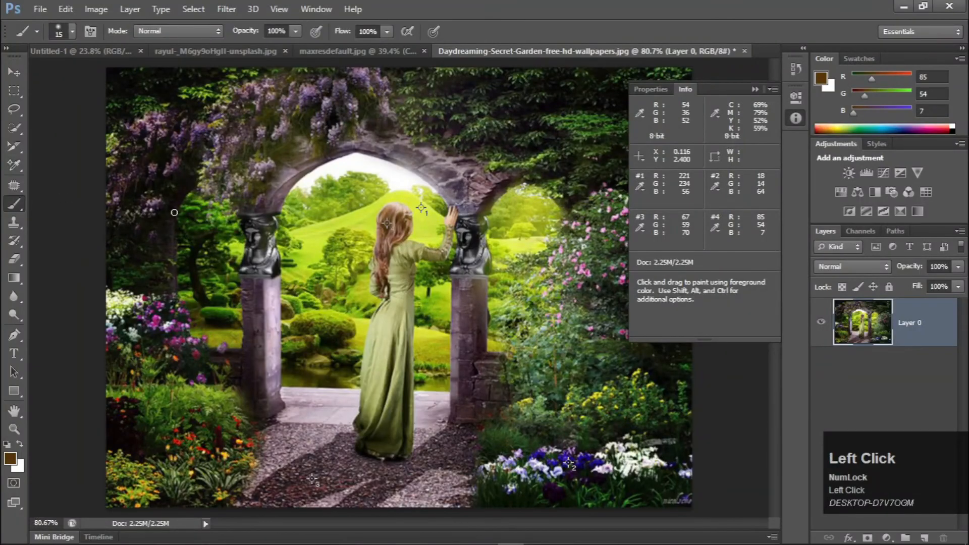
scroll(389, 238, "up", 3)
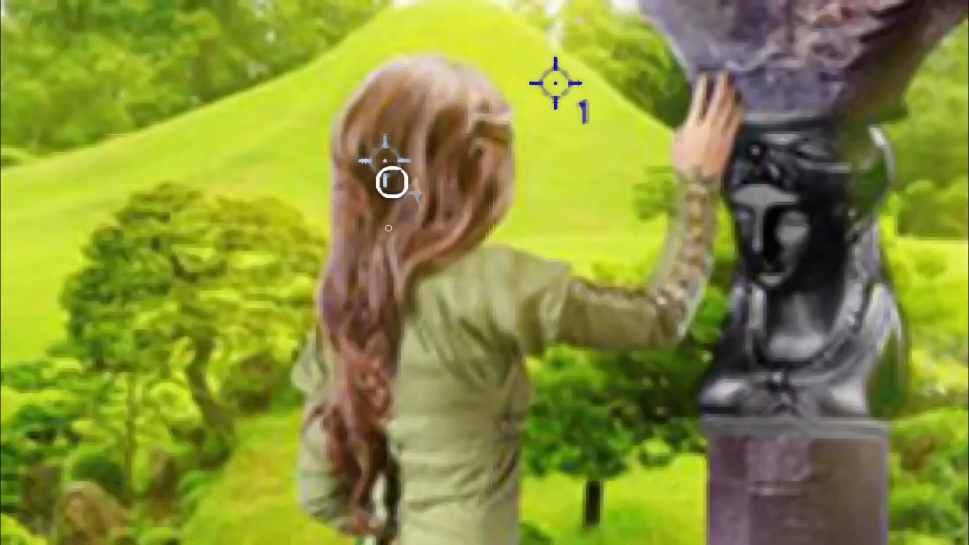
mouse_move(391, 182)
left_mouse_down()
mouse_move(367, 200)
mouse_move(384, 185)
mouse_move(381, 163)
mouse_move(389, 197)
mouse_move(396, 147)
left_mouse_up()
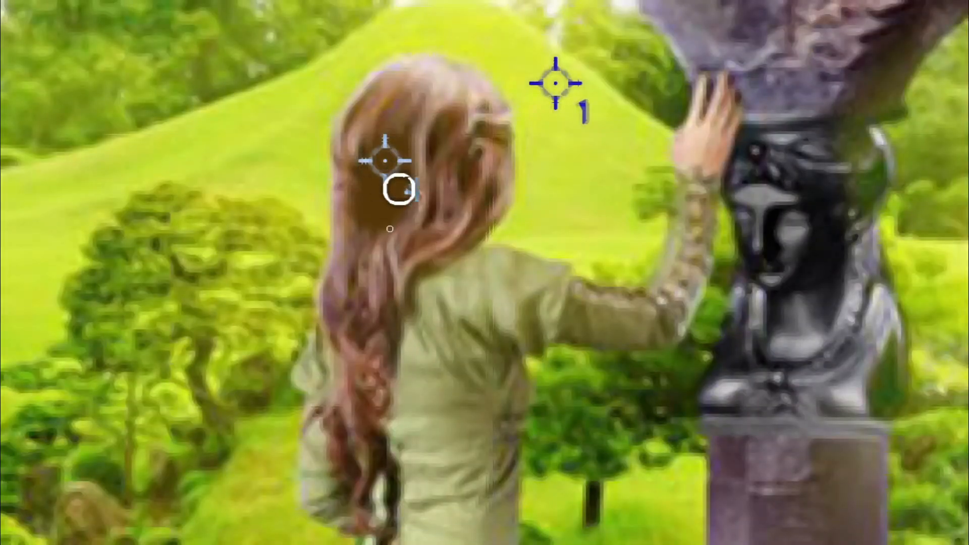
scroll(386, 245, "down", 4)
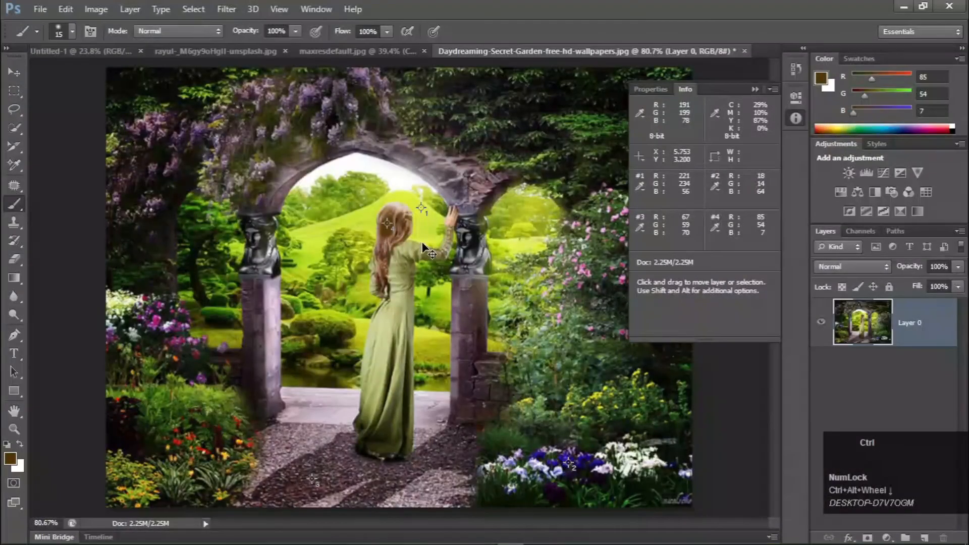
key("ctrl+alt+z")
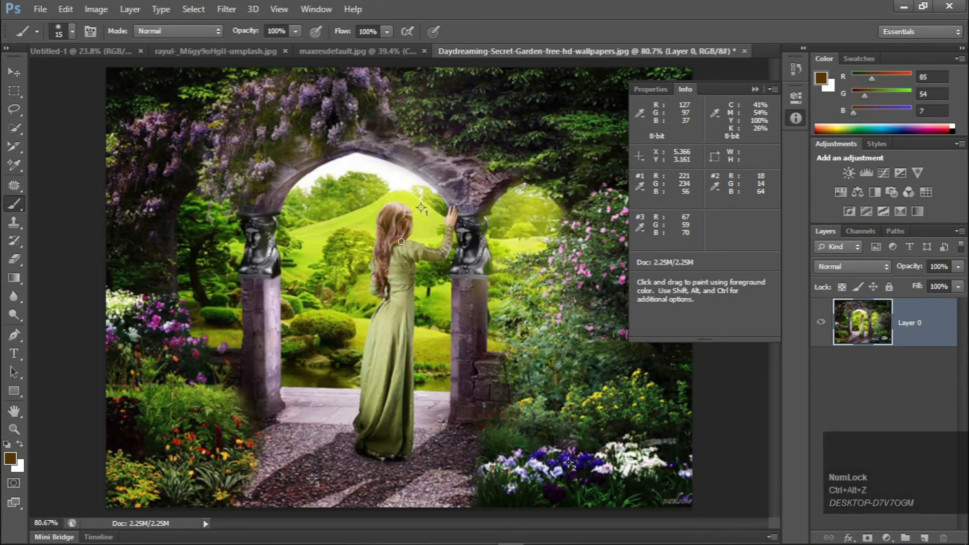
Return to the Color Sampler tool and show the other tools in the Eyedropper group, including the Ruler tool.
right_click(13, 186)
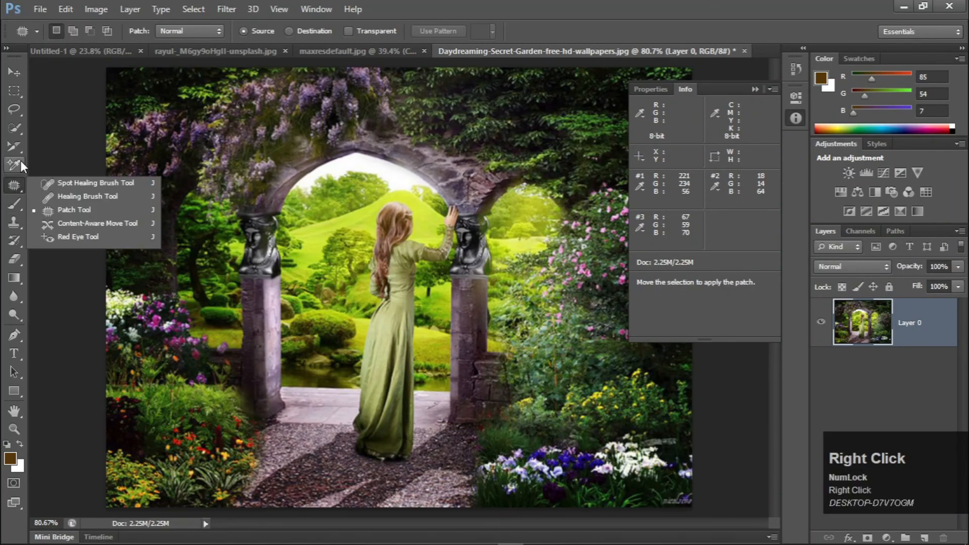
right_click(19, 162)
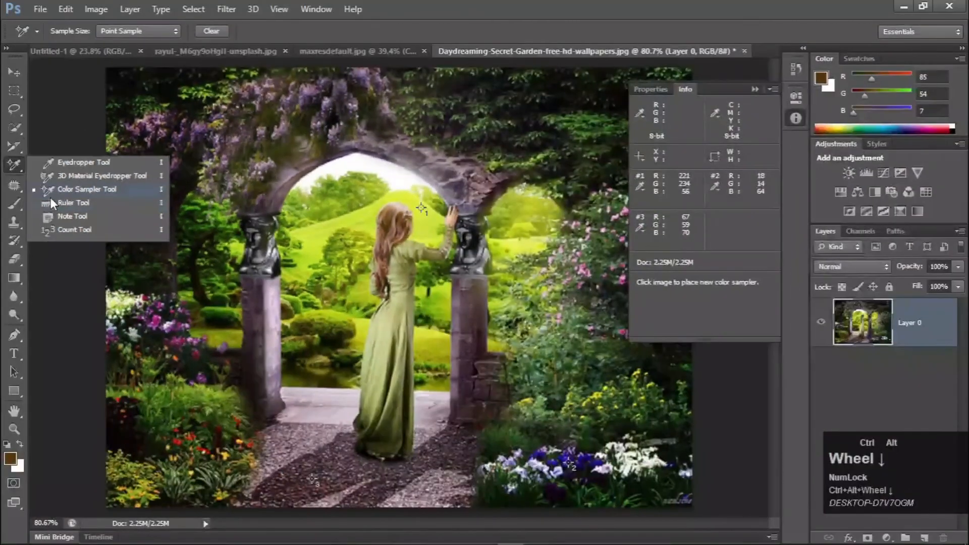
left_click(471, 1)
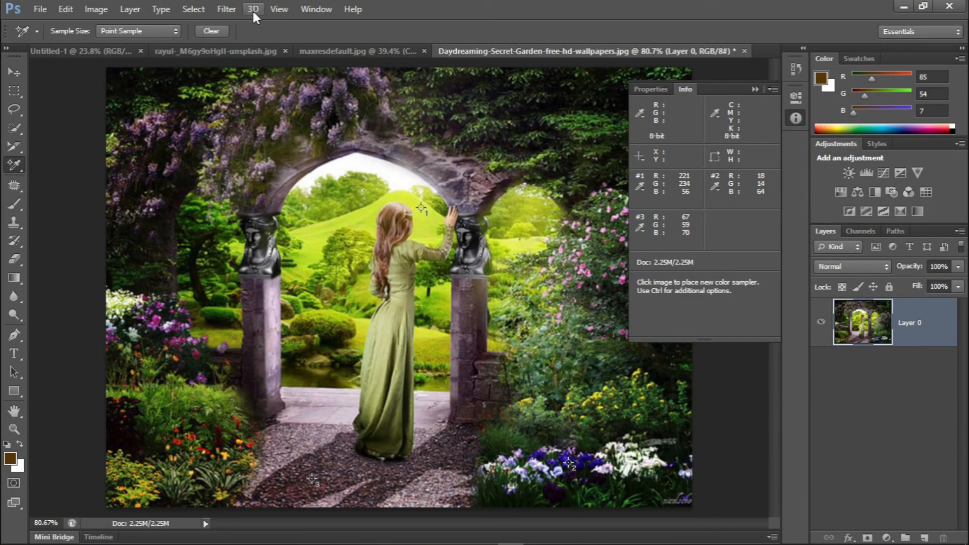
Display the rulers around the garden image, toggle them off and on a few times, and switch to the Move tool.
left_click(279, 8)
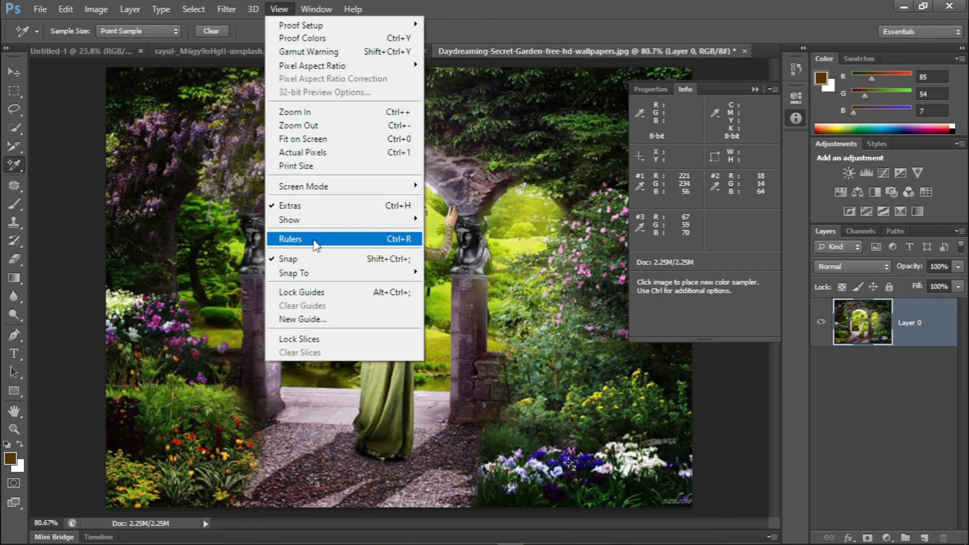
key("ctrl+r")
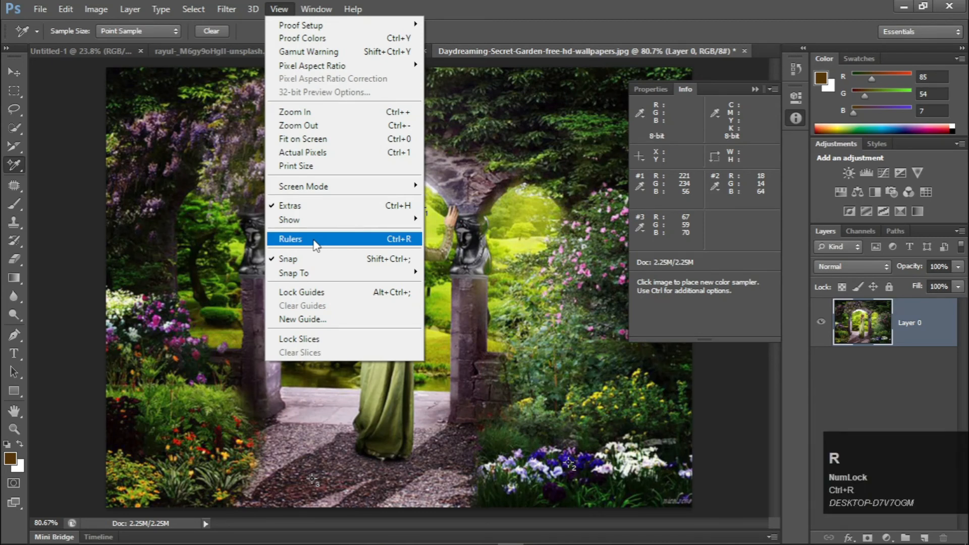
left_click(314, 241)
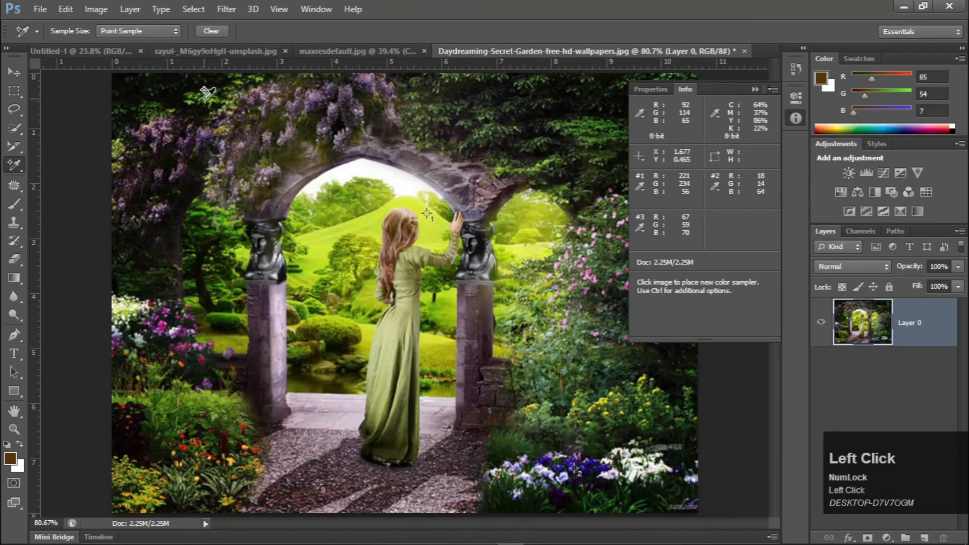
key("ctrl+r")
key("ctrl+r")
key("ctrl+r")
key("ctrl+r")
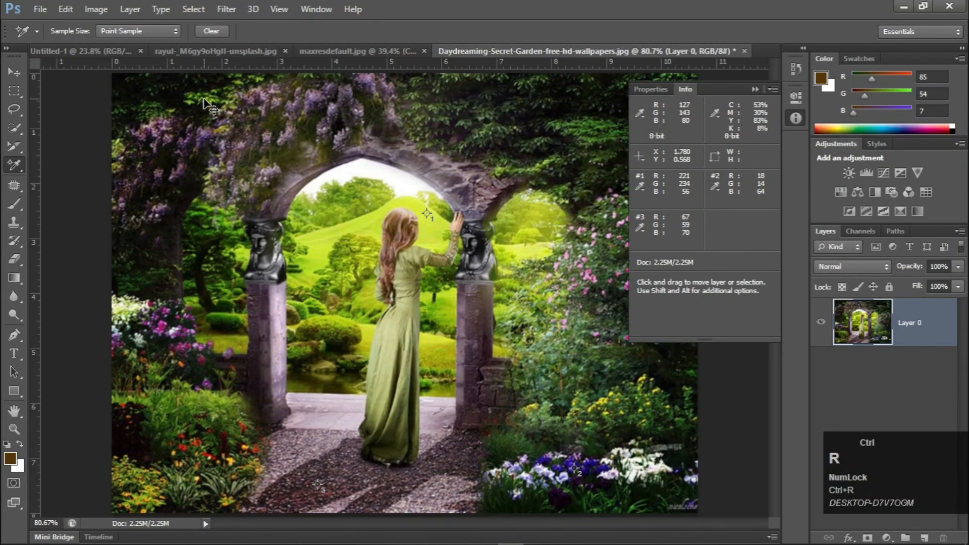
key("ctrl+r")
key("ctrl+r")
left_click(16, 78)
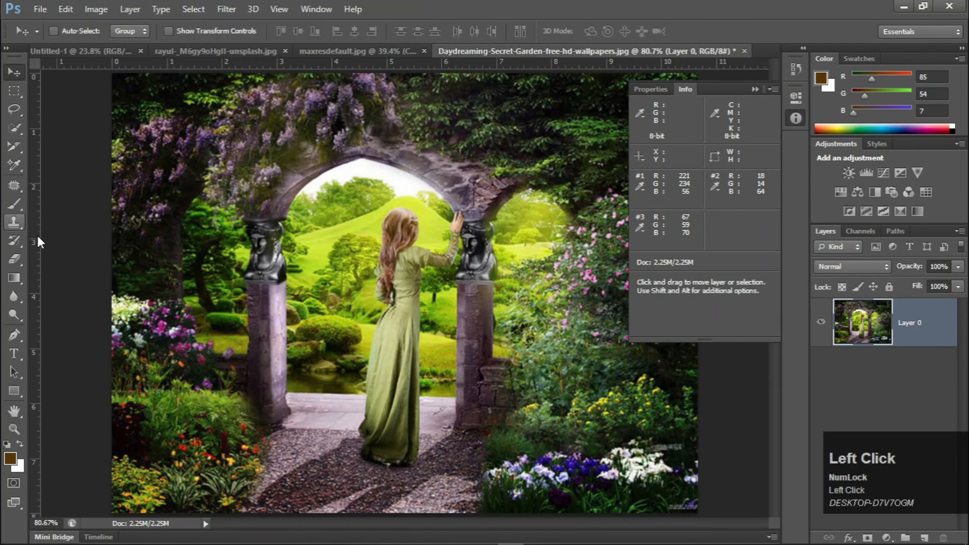
Place one vertical guide beside the woman, a horizontal guide across the top of her head, and a second vertical guide along the right-hand pillar.
left_click_drag(36, 235, 353, 240)
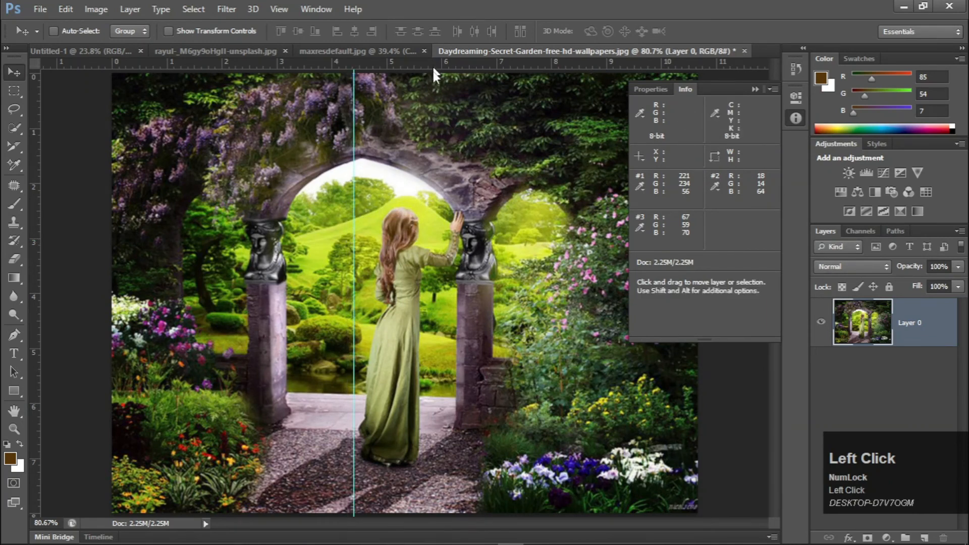
left_click_drag(433, 71, 423, 205)
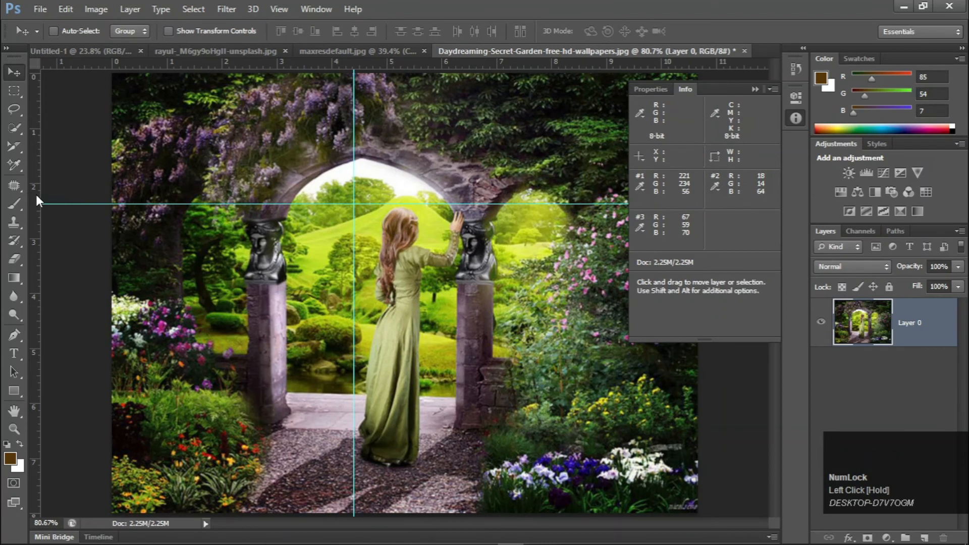
left_click_drag(37, 199, 478, 202)
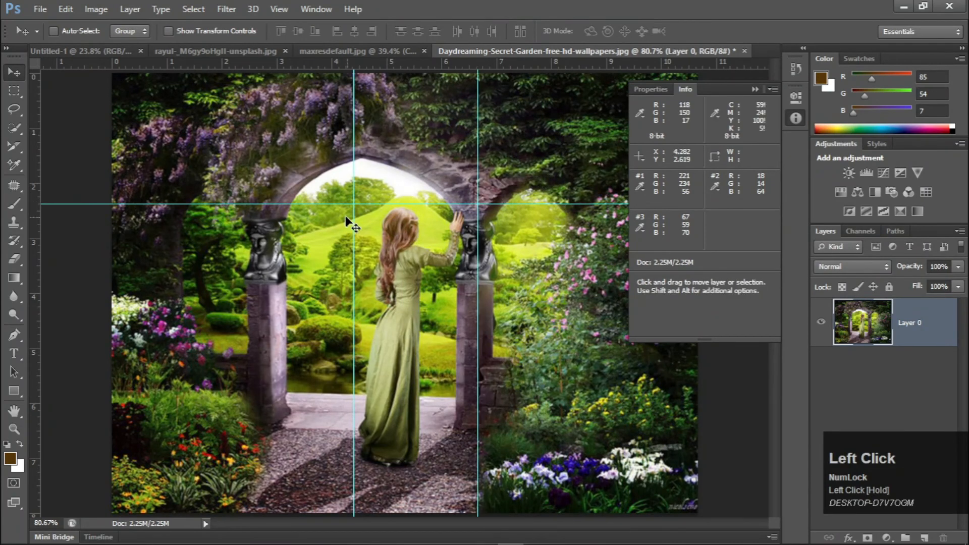
Remove both vertical guides and the horizontal guide from the garden image.
left_click_drag(353, 187, 32, 197)
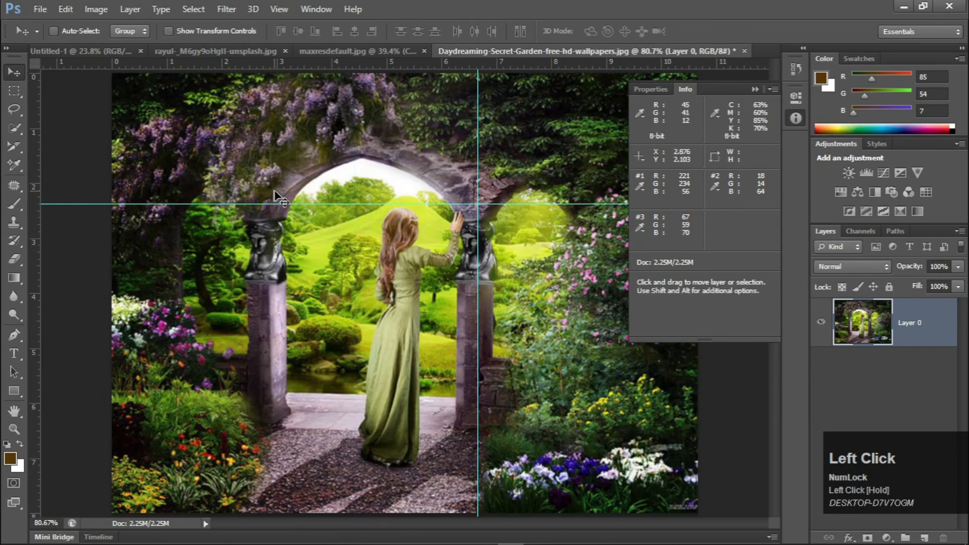
left_click_drag(285, 204, 289, 69)
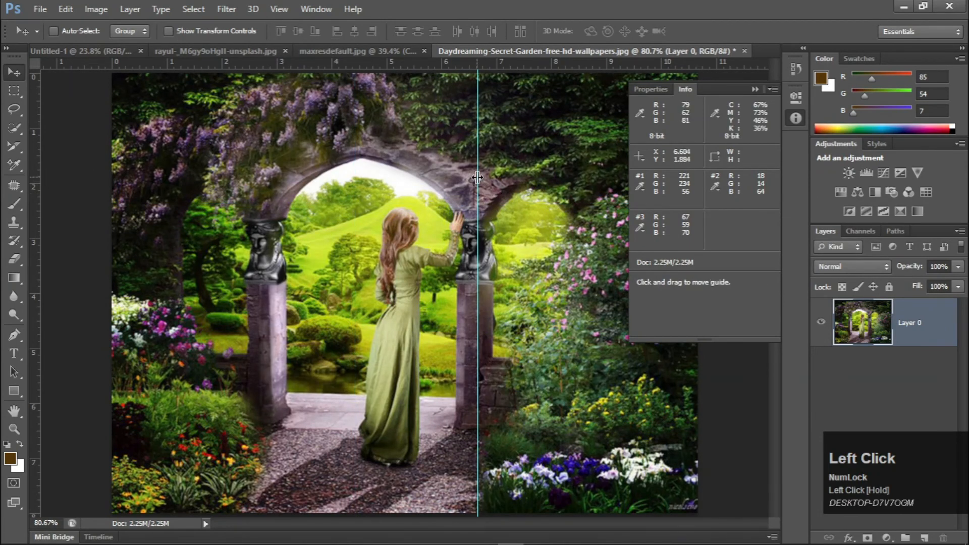
left_click_drag(477, 178, 5, 182)
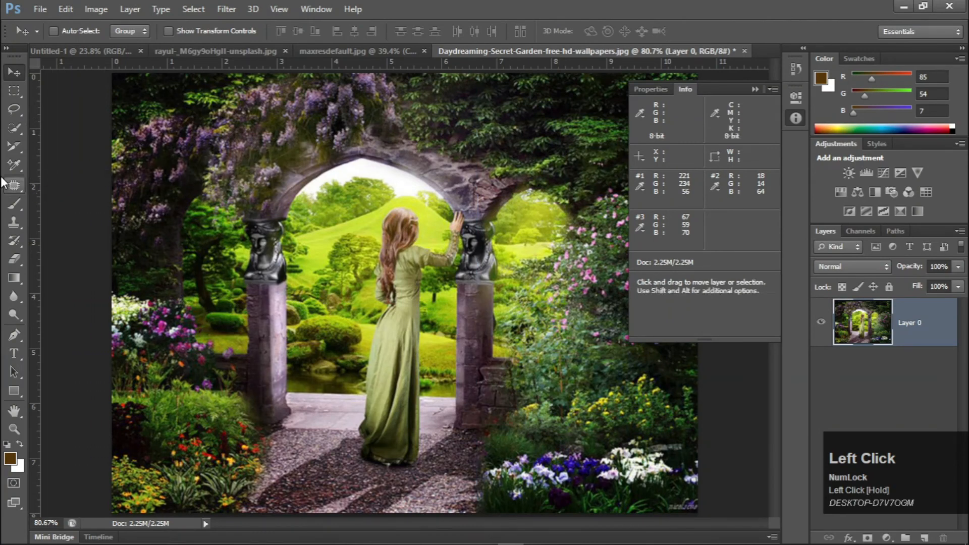
Measure the woman's height from head to hem with the Ruler tool, and collapse the Info panel.
right_click(16, 192)
right_click(16, 170)
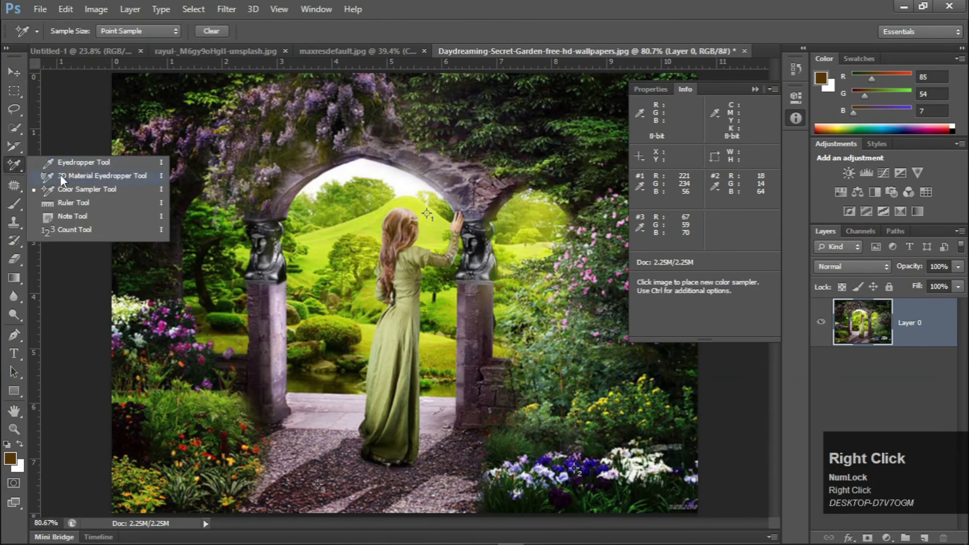
left_click(78, 206)
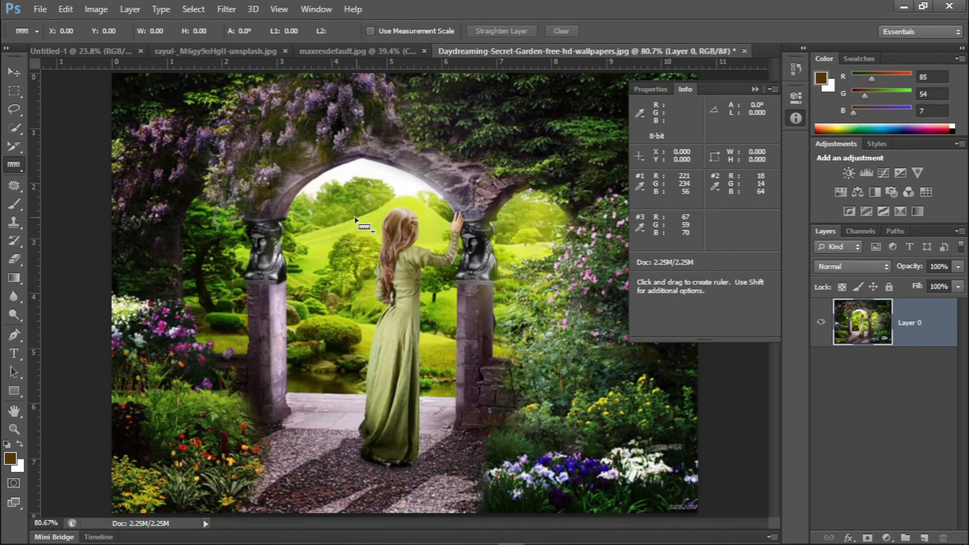
left_click_drag(356, 212, 355, 460)
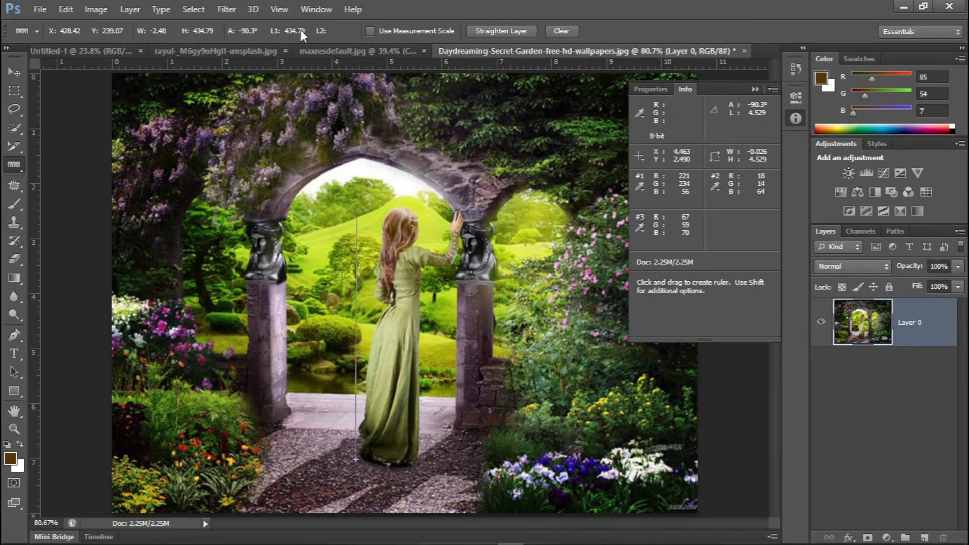
left_click(755, 89)
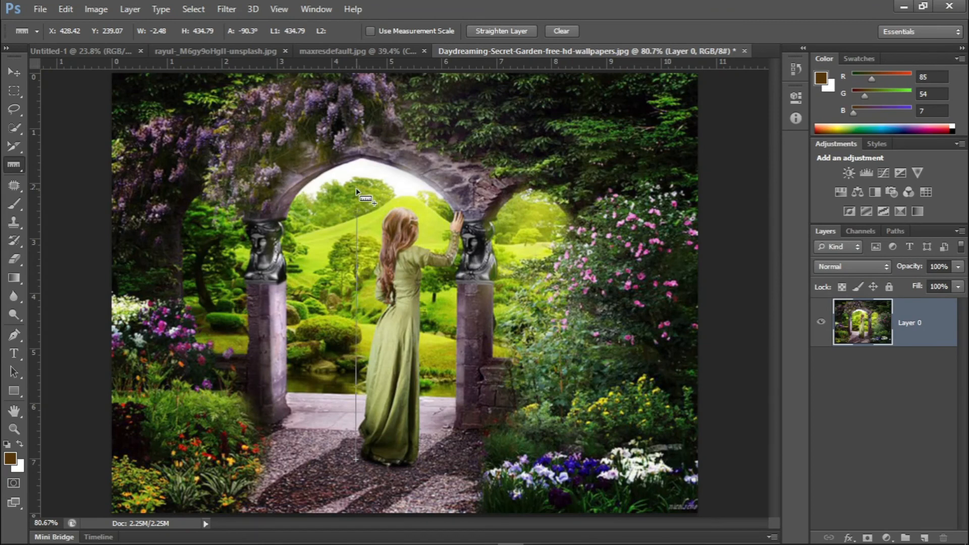
right_click(13, 167)
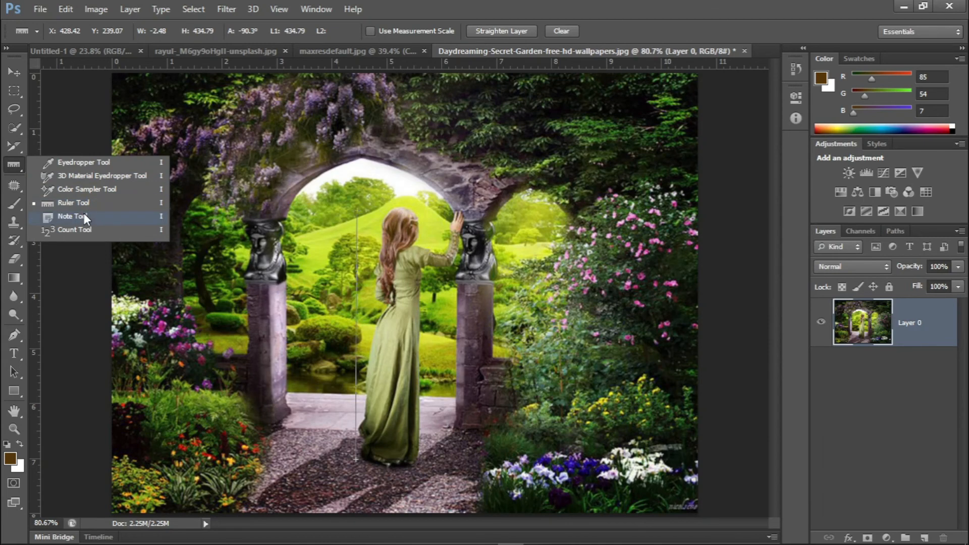
left_click(747, 6)
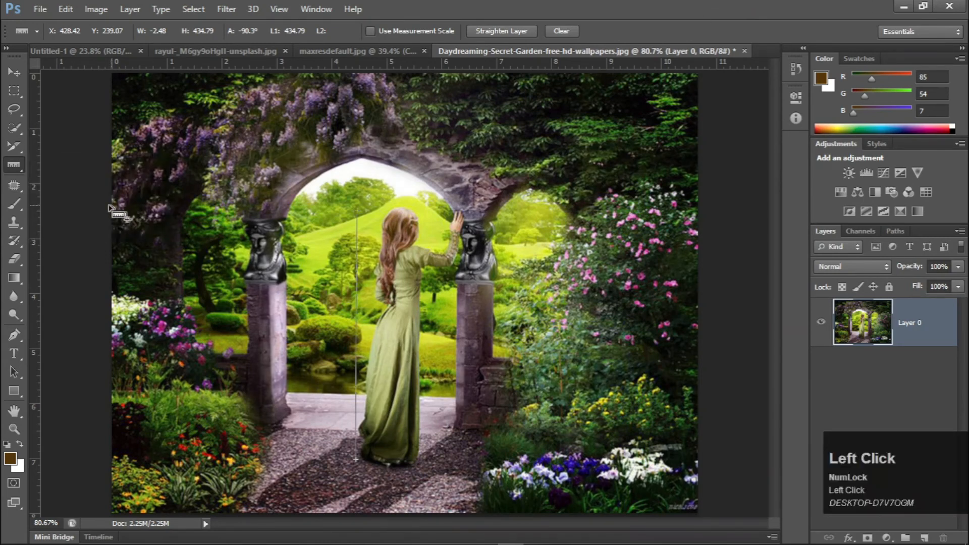
right_click(9, 168)
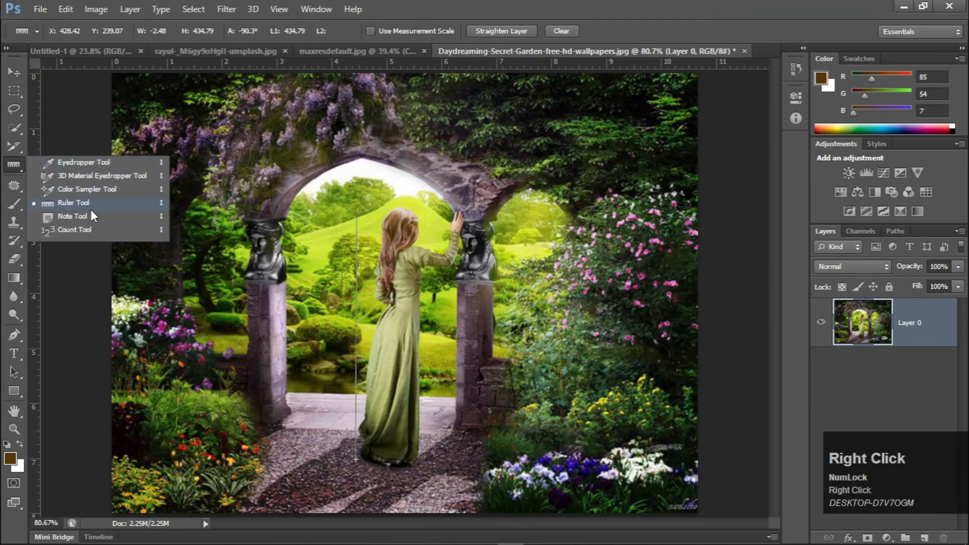
scroll(96, 214, "up", 1)
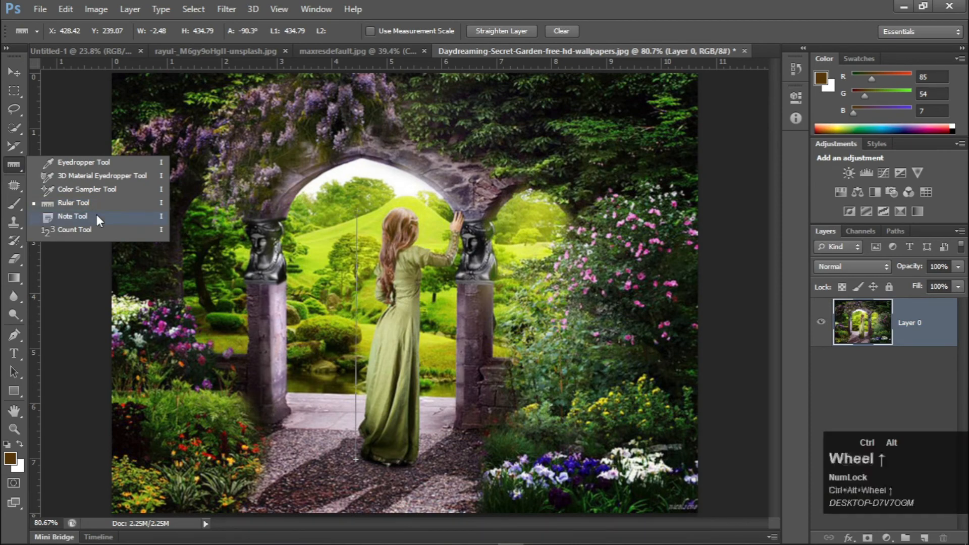
scroll(68, 216, "down", 1)
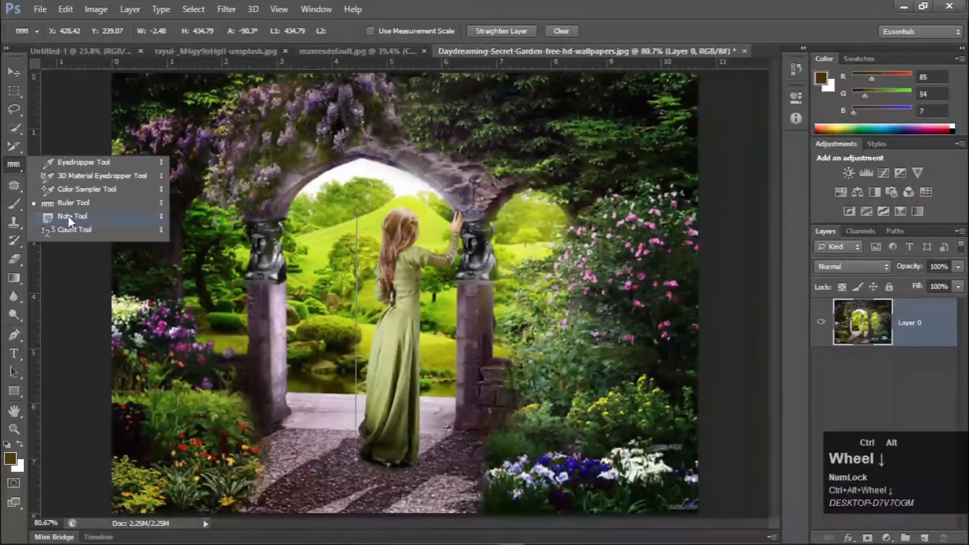
left_click(494, 3)
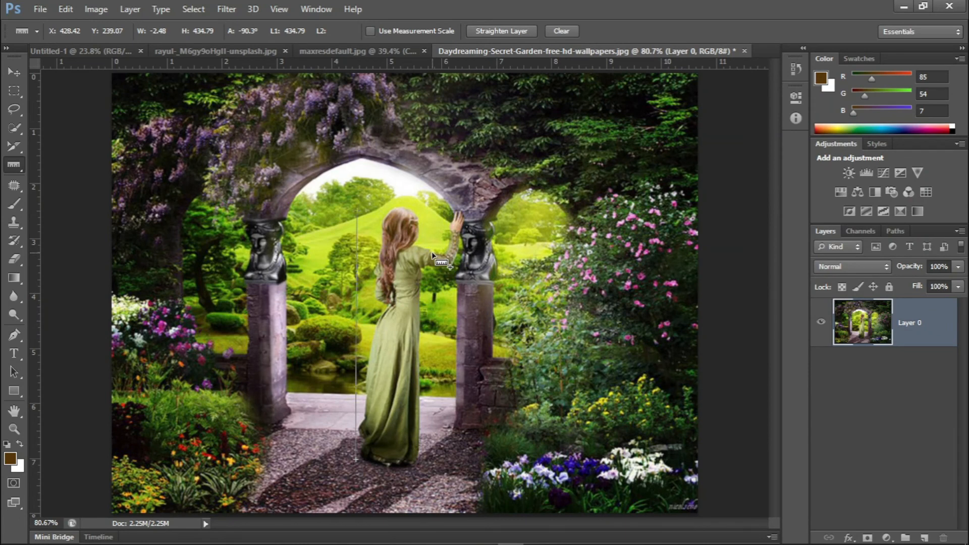
left_click(389, 227)
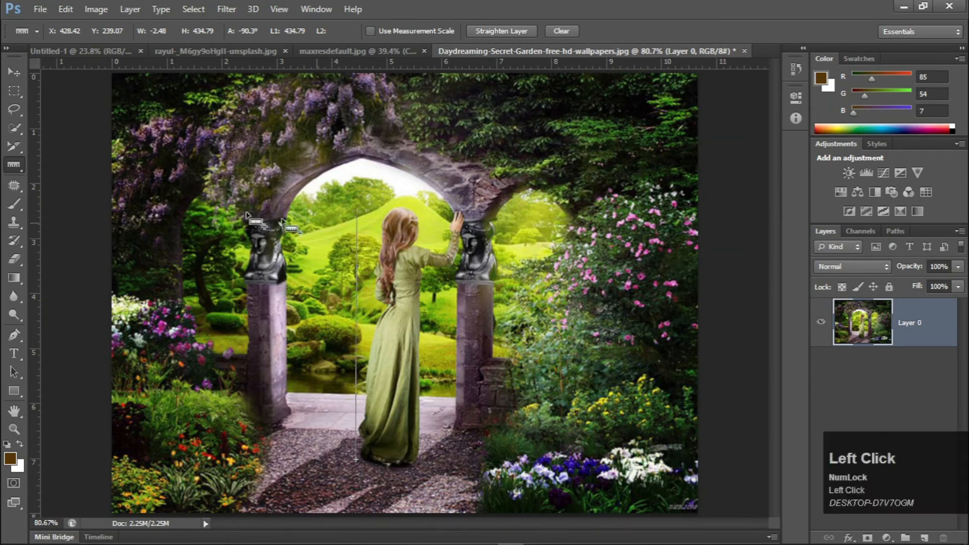
Add a note on the woman's hair with the Note tool, reading "color in hair", and collapse the Notes panel.
right_click(19, 162)
left_click(72, 212)
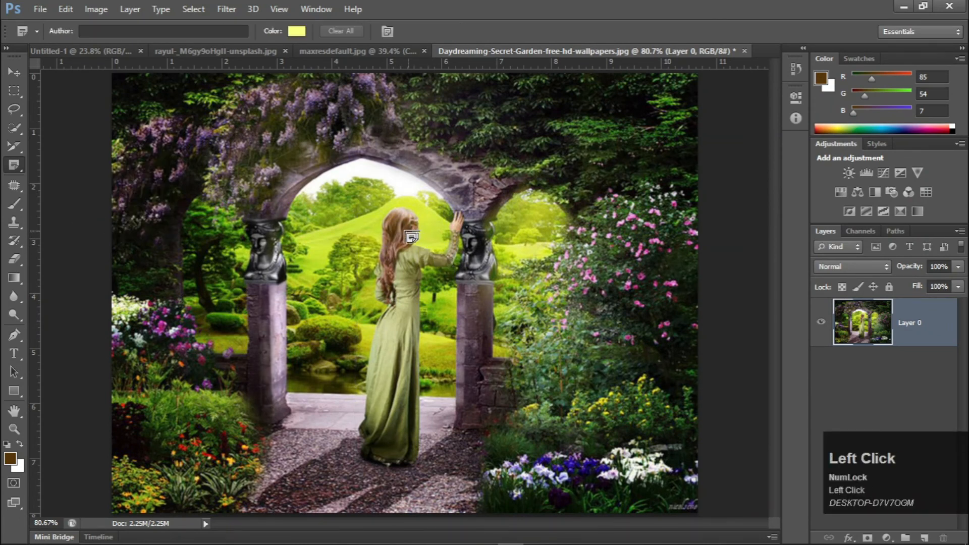
left_click(395, 233)
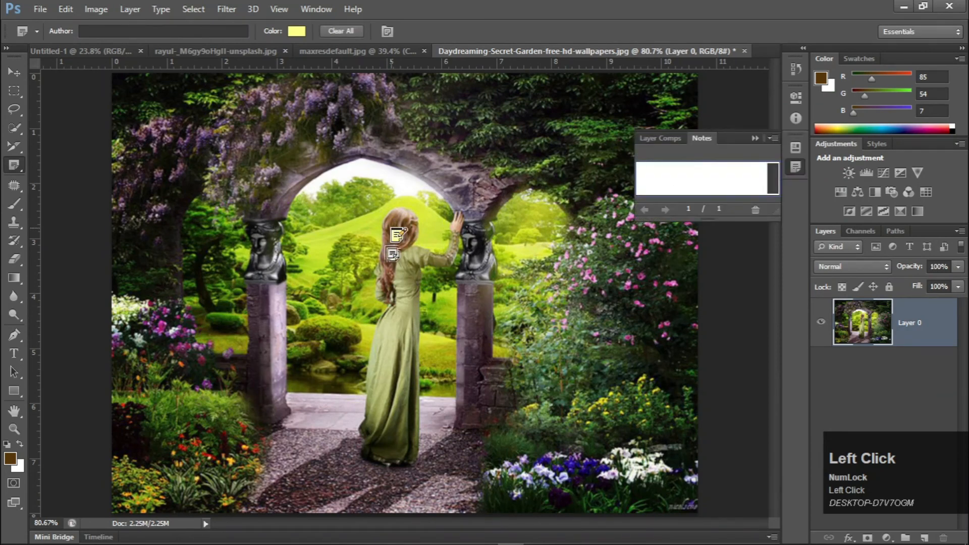
left_click(660, 182)
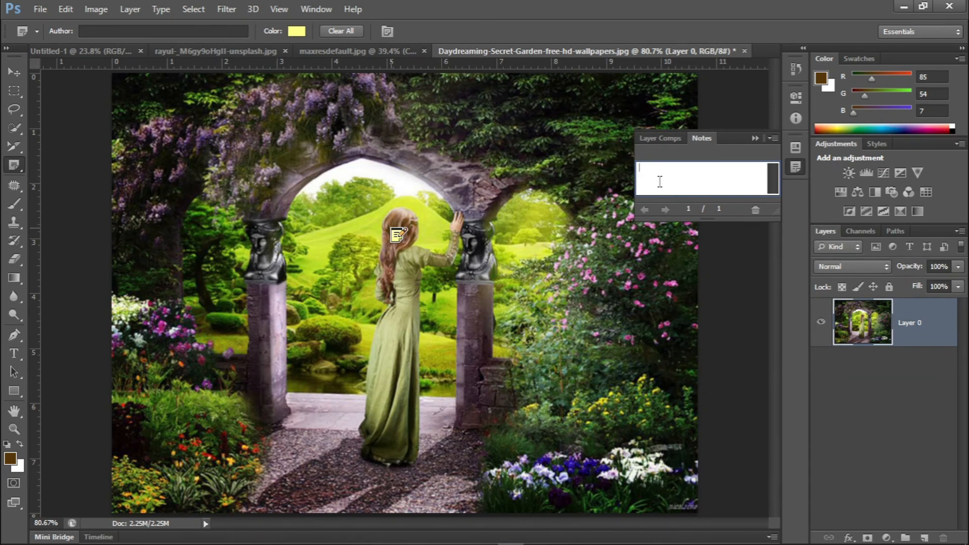
type("color in ")
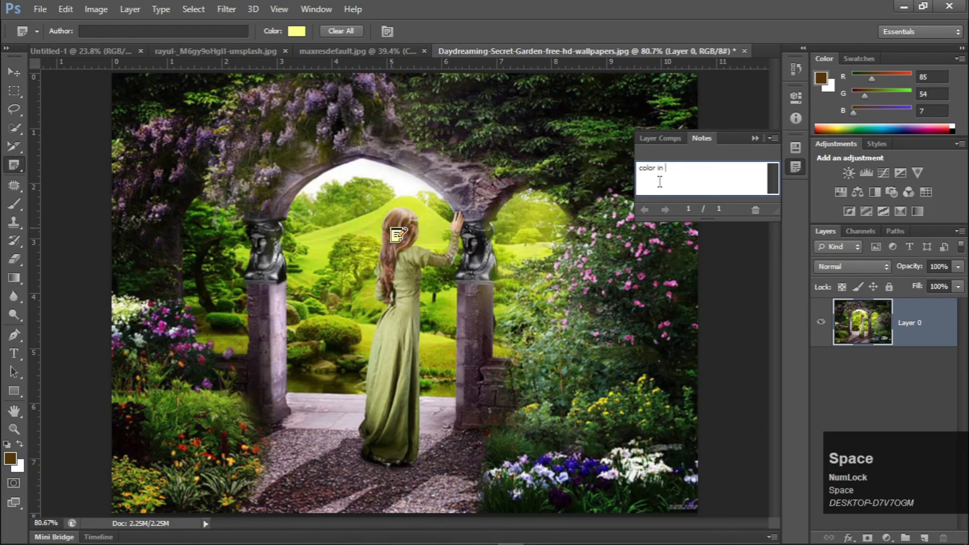
type("hair")
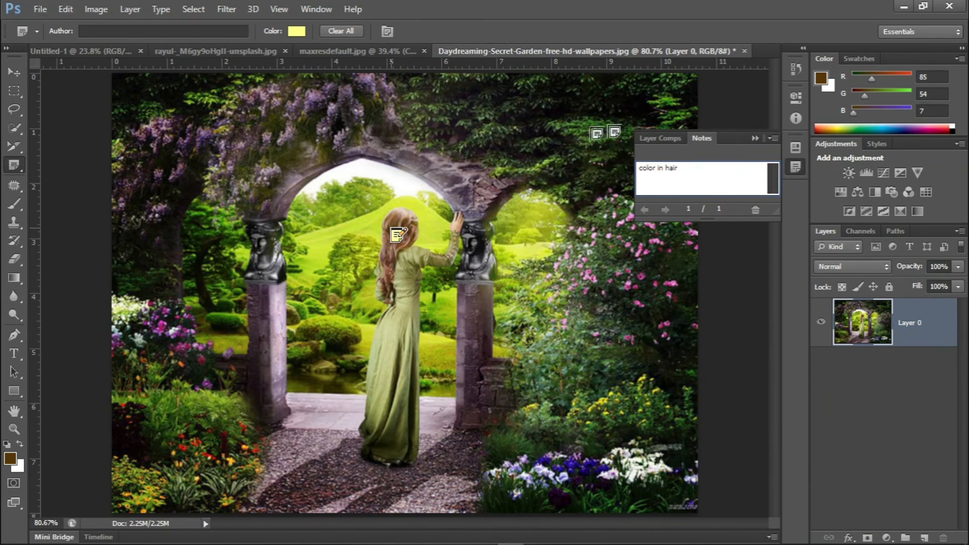
left_click(754, 138)
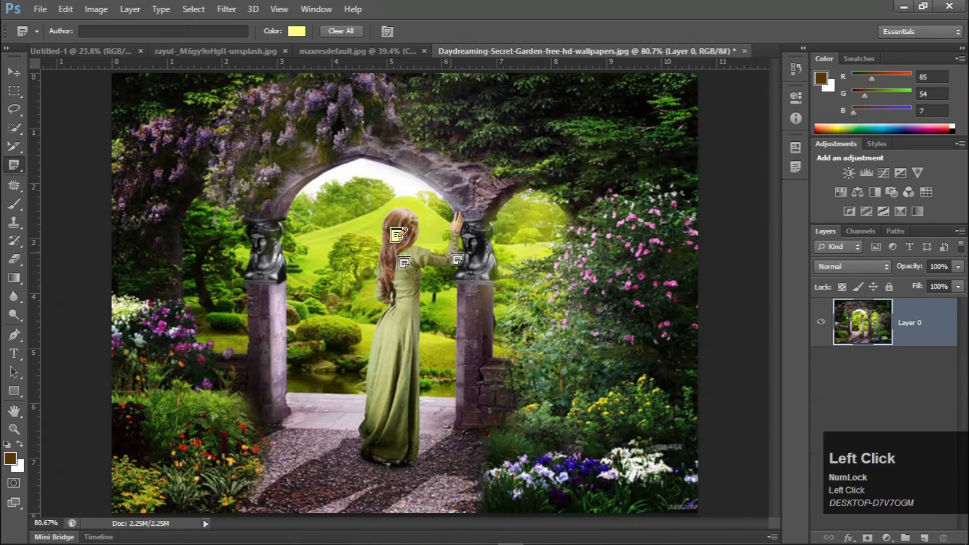
Switch to the Move tool, reopen the note on the woman's hair to read its text, and collapse the Notes panel again.
left_click(9, 74)
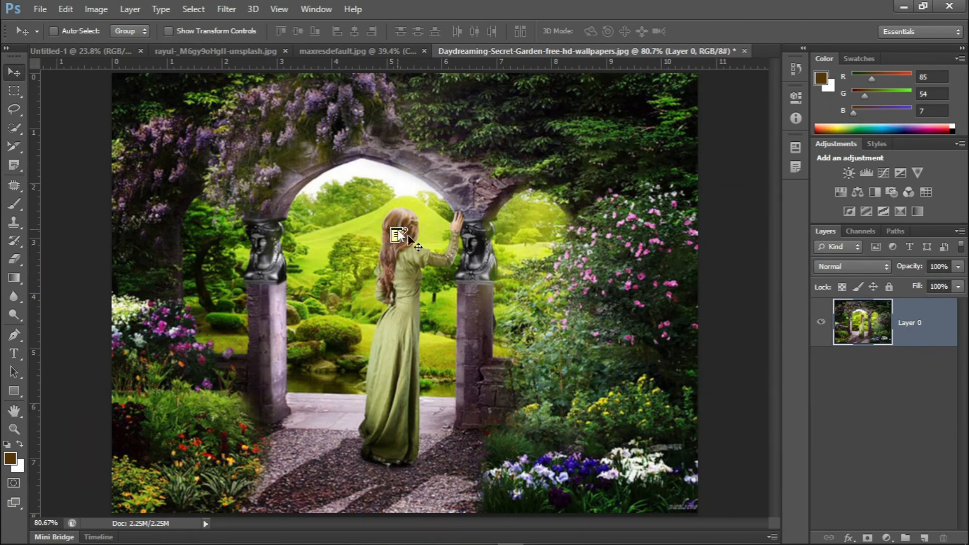
scroll(409, 239, "up", 1)
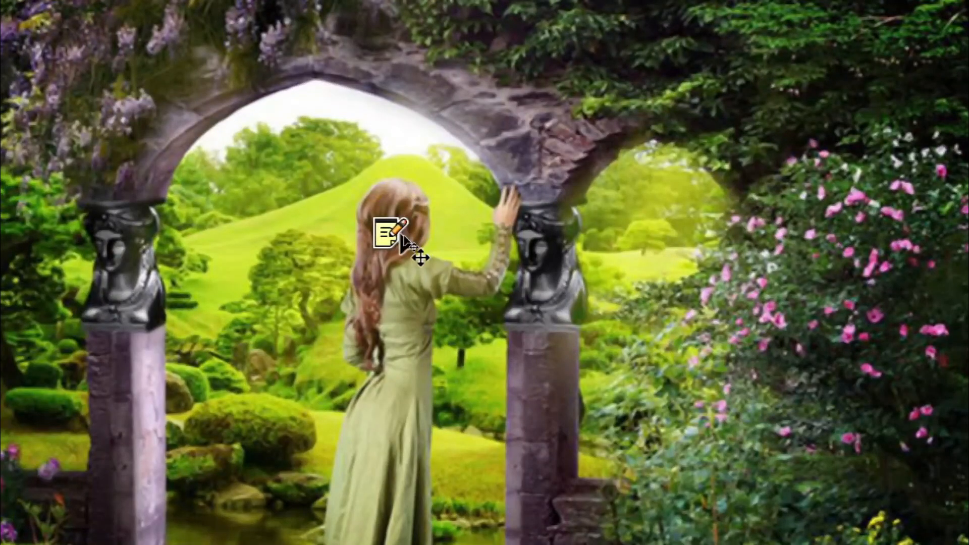
scroll(403, 237, "down", 1)
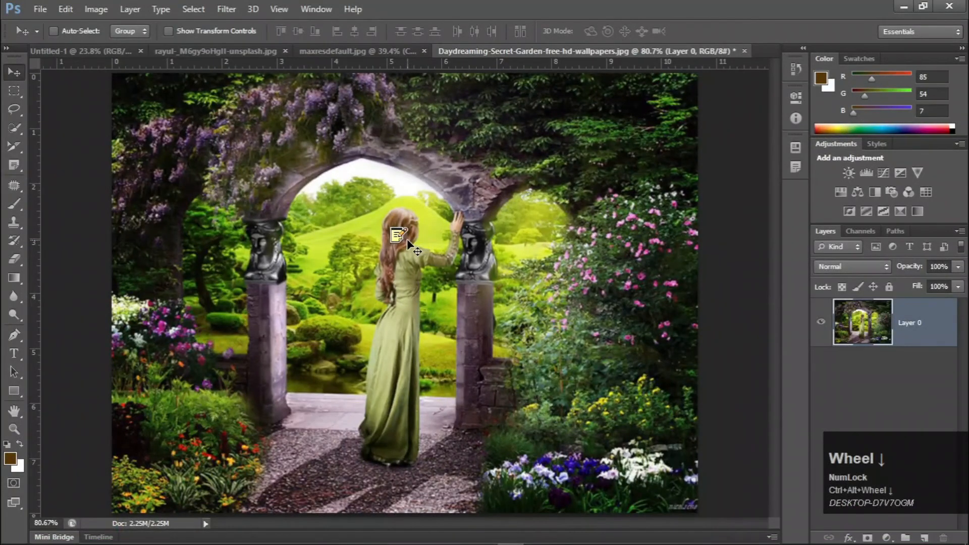
double_click(398, 237)
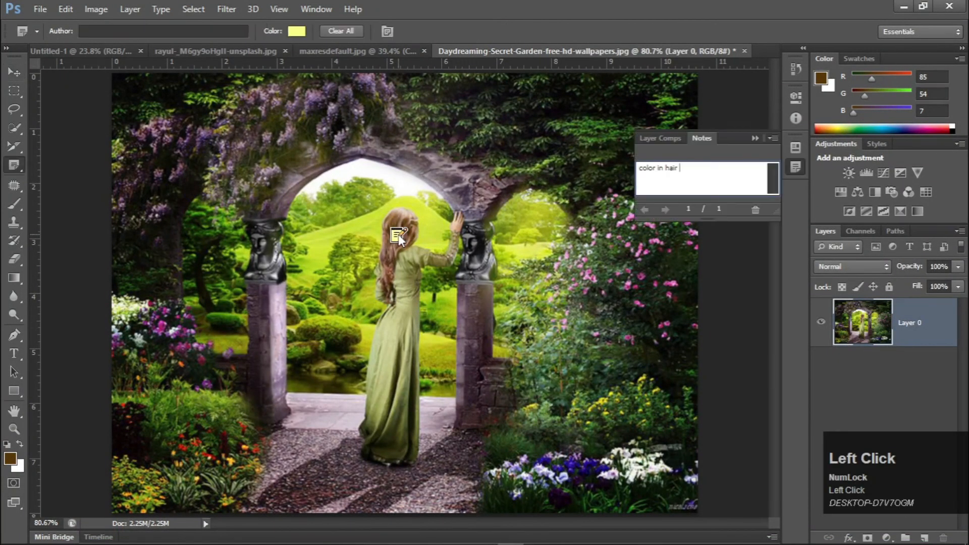
scroll(675, 163, "up", 1)
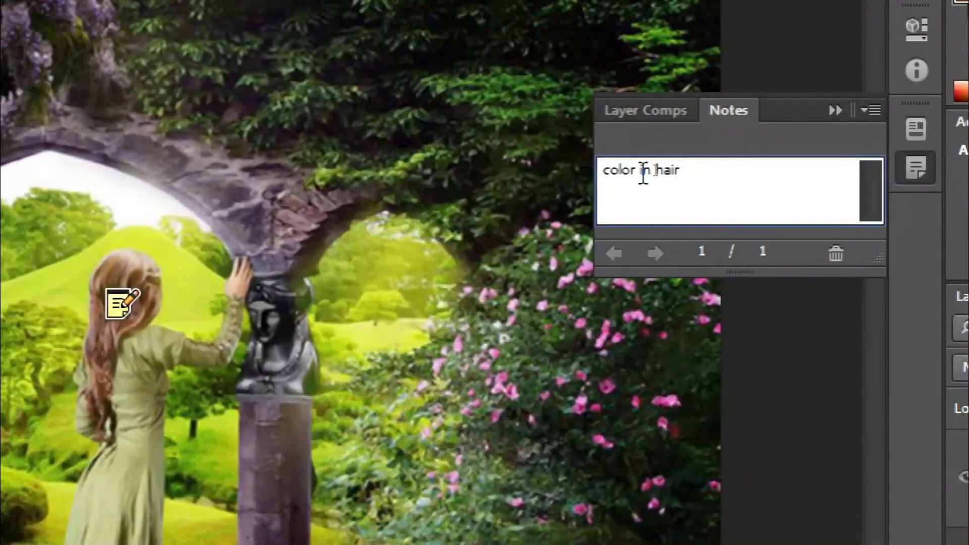
scroll(680, 151, "down", 1)
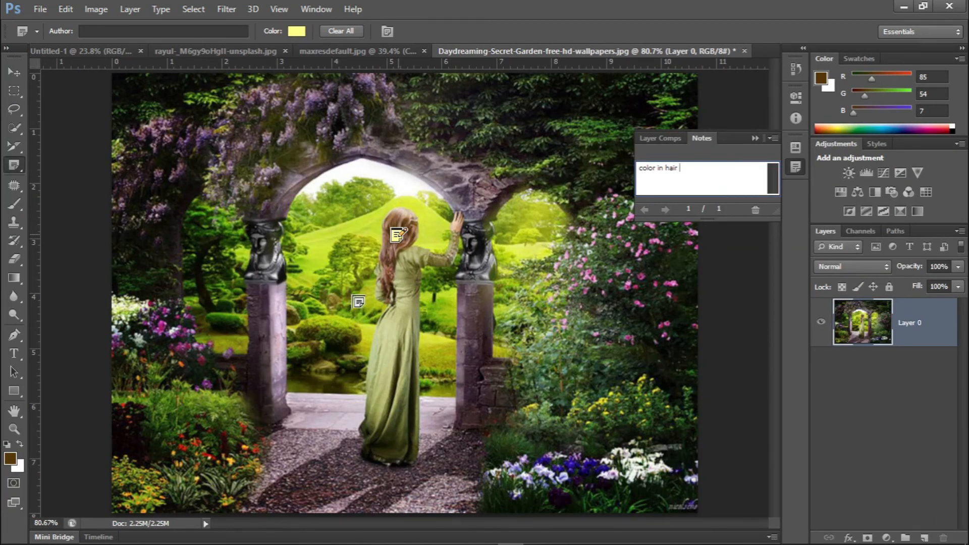
left_click(754, 138)
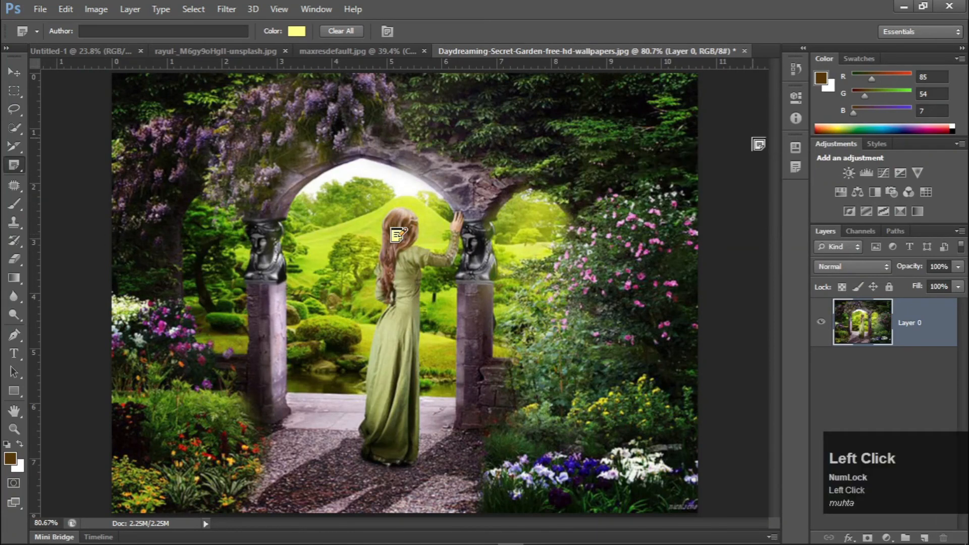
Delete the note from the woman's hair and confirm the deletion.
right_click(398, 238)
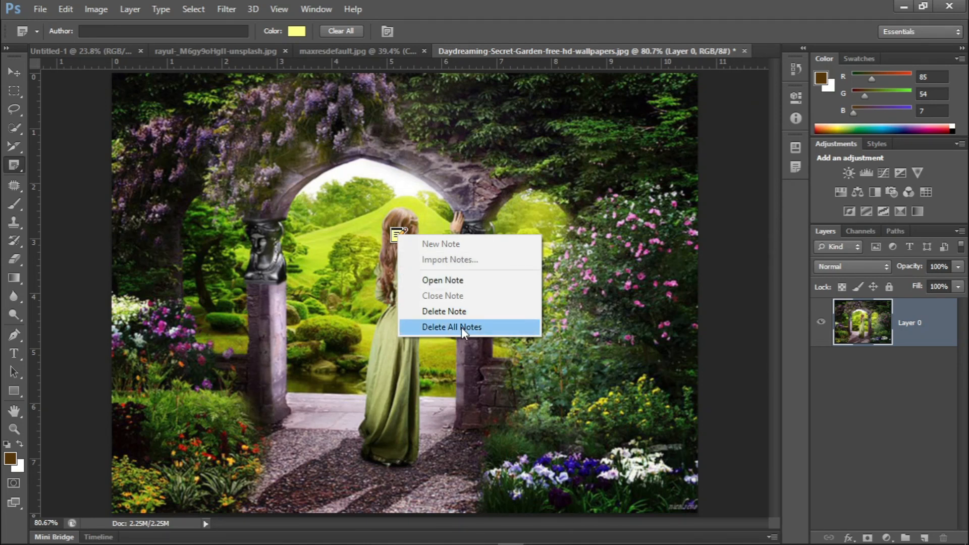
left_click(462, 313)
left_click(427, 220)
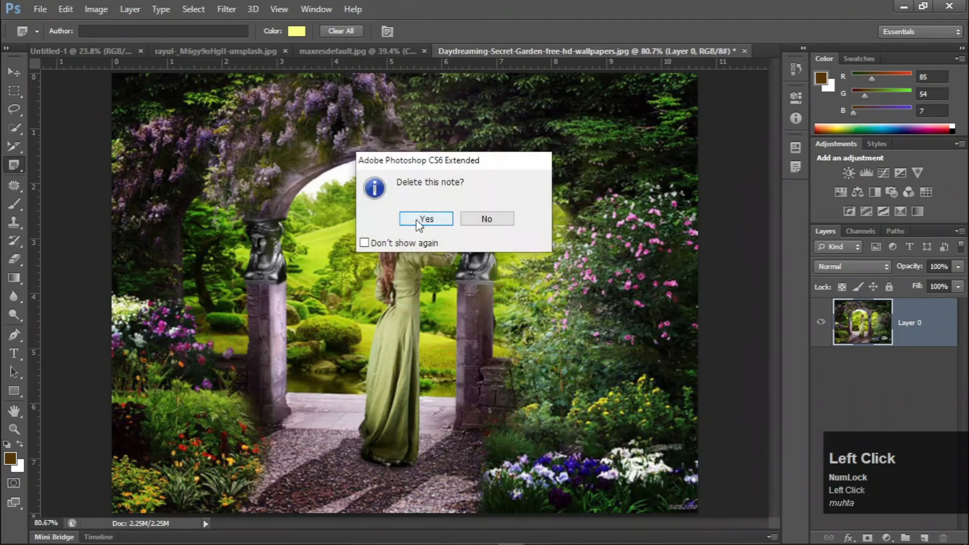
Open the pyramid photo jeremy-bishop-346050-unsplash.jpg from the "pics for photoshop" folder.
right_click(20, 165)
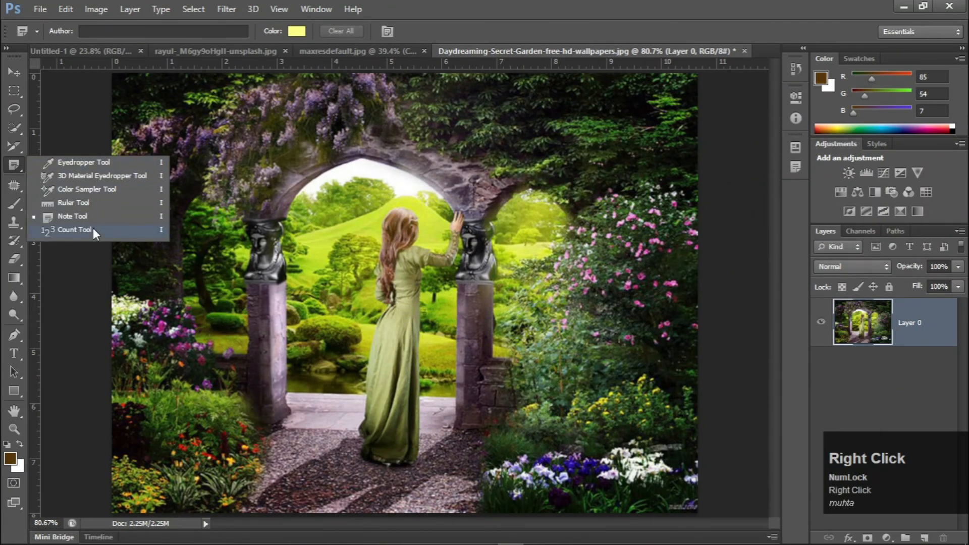
left_click(38, 12)
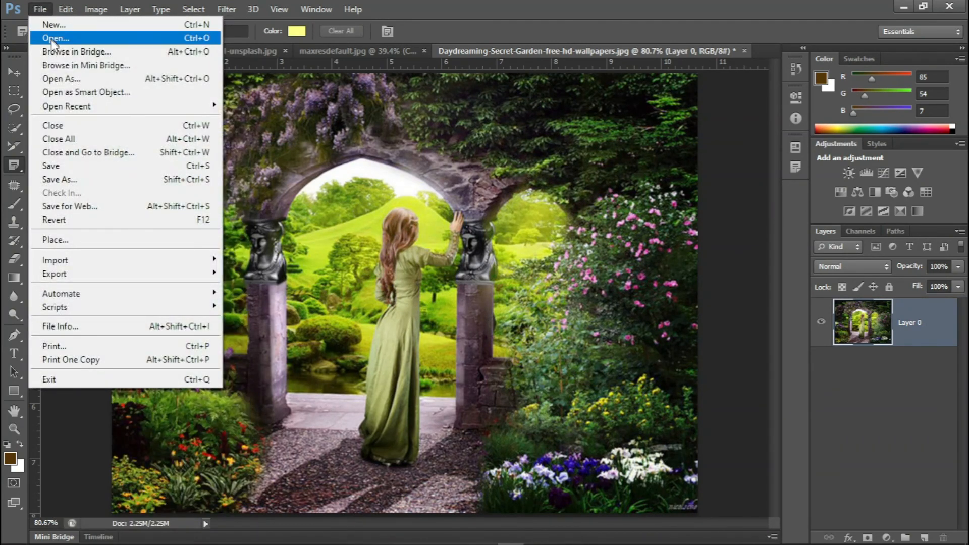
left_click(54, 38)
scroll(569, 246, "down", 15)
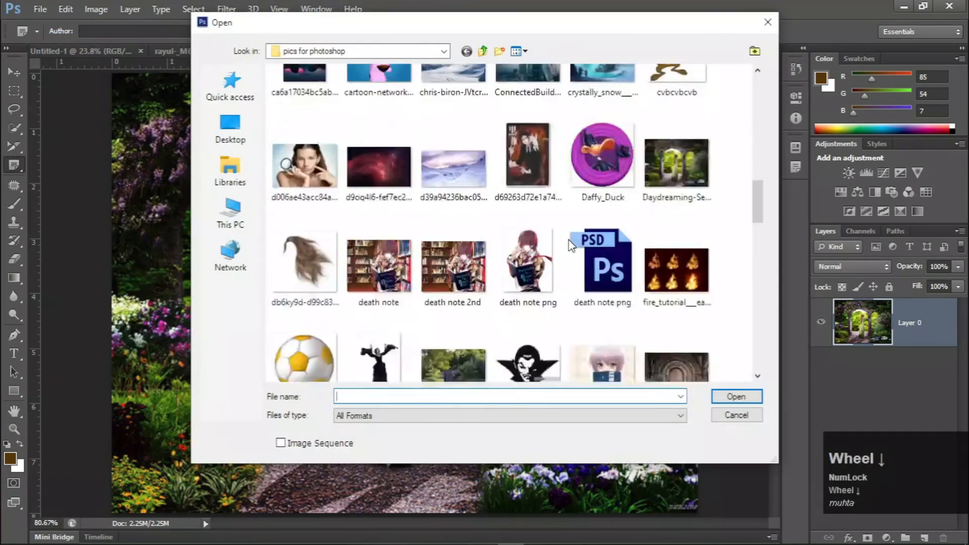
scroll(600, 204, "up", 2)
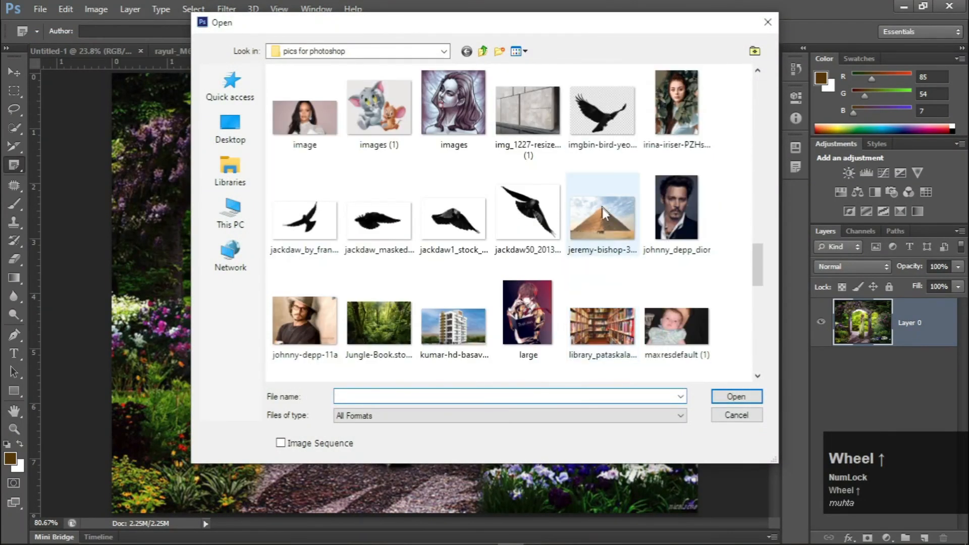
left_click(602, 208)
left_click(735, 396)
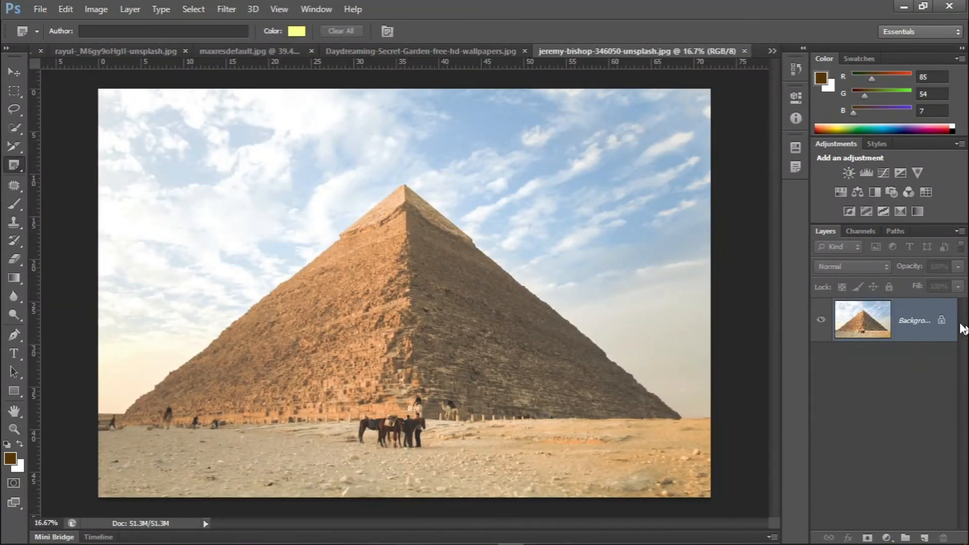
Convert the locked background of the pyramid photo into a normal layer and add a new empty layer above it.
double_click(936, 325)
left_click(615, 165)
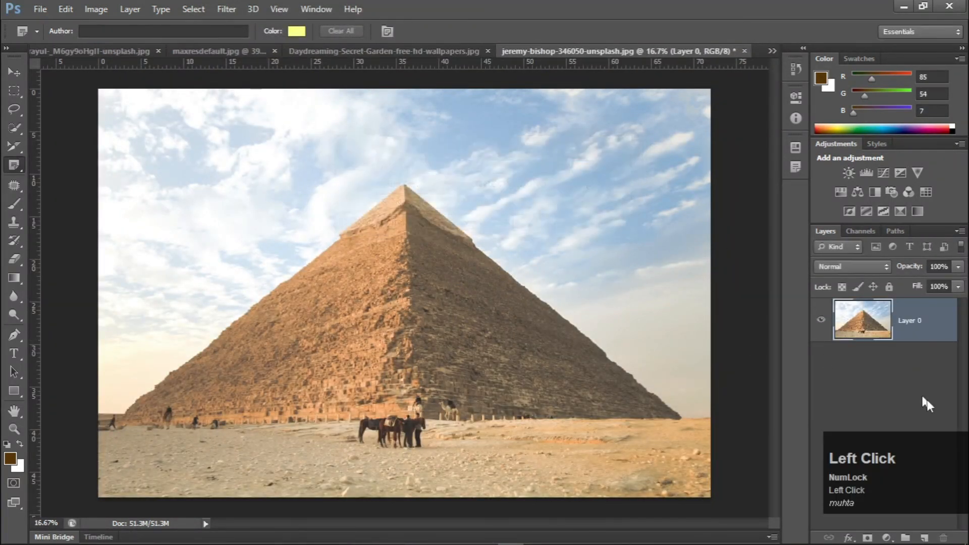
left_click(924, 538)
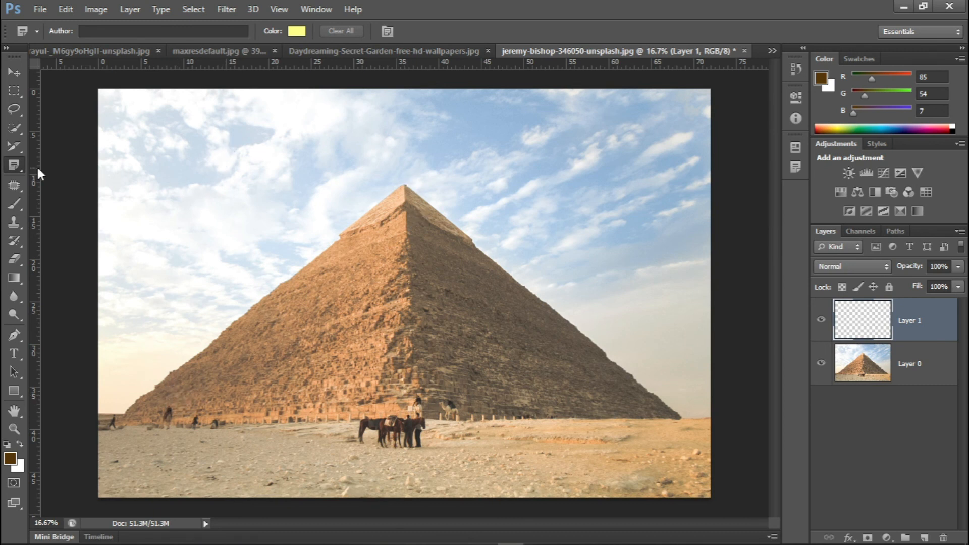
Switch to the Count tool, place a trial marker on the pyramid's lower left slope and undo it.
right_click(11, 165)
left_click(85, 231)
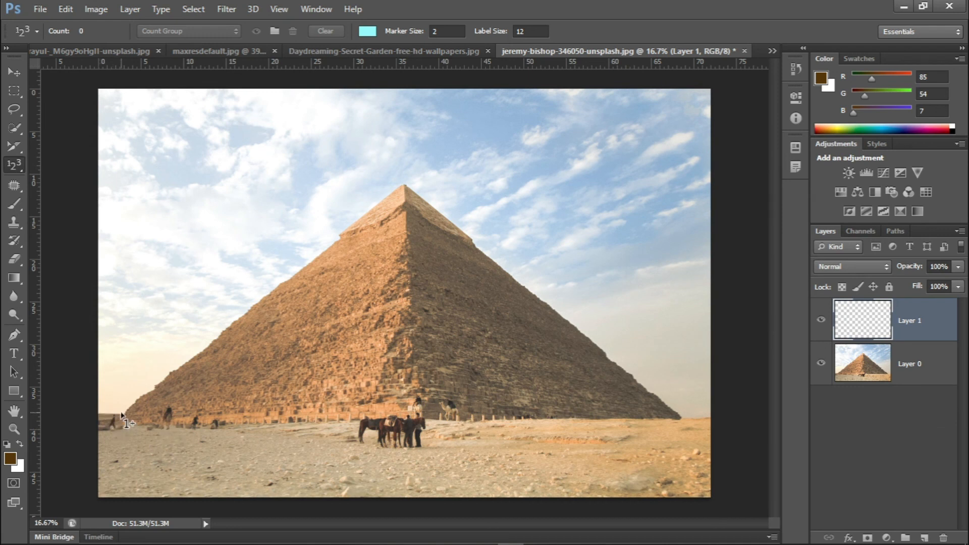
left_click(184, 372)
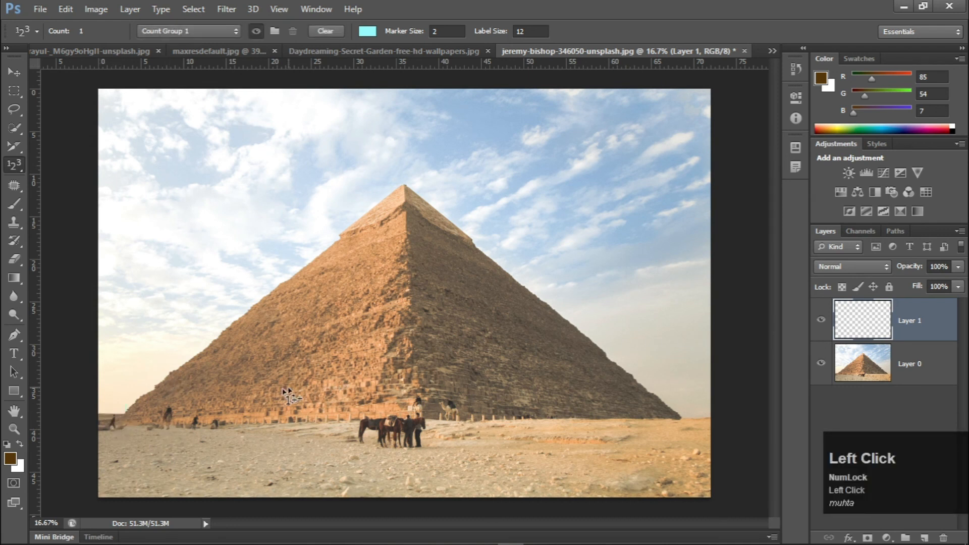
key("ctrl+alt+z")
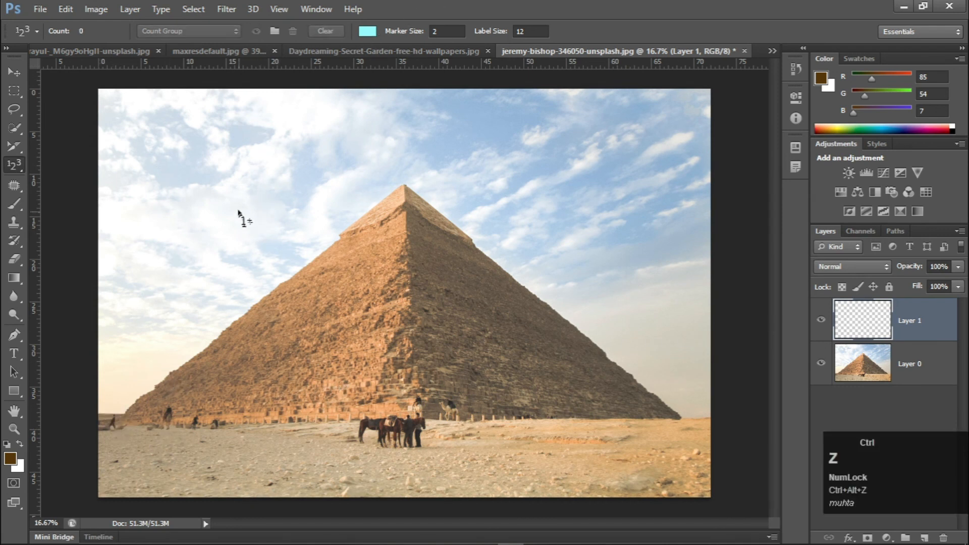
Set the Count tool's marker color to black.
left_click(367, 31)
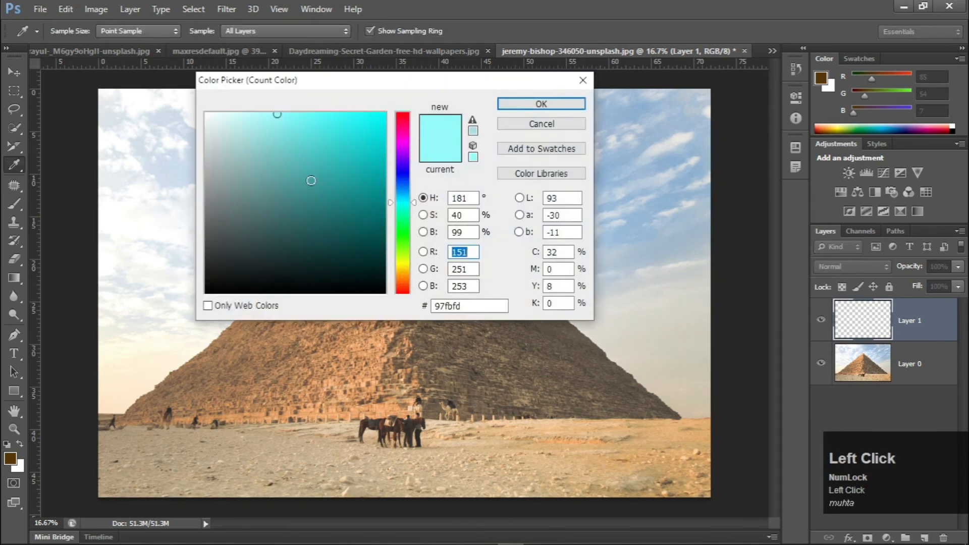
left_click_drag(282, 151, 205, 291)
left_click(566, 104)
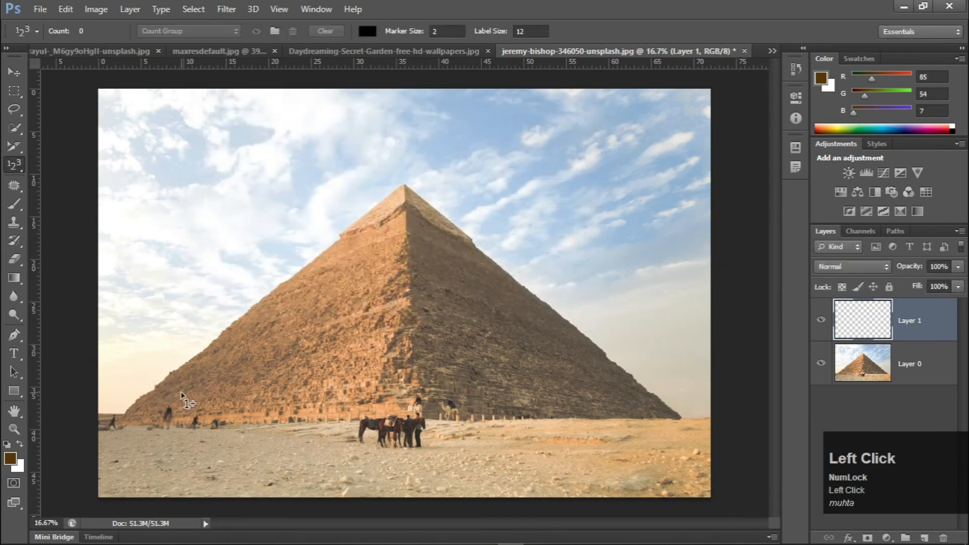
Place count markers 1 to 11 along the pyramid's outline, from its lower left corner over the peak to the lower right corner.
left_click(113, 423)
left_click(165, 369)
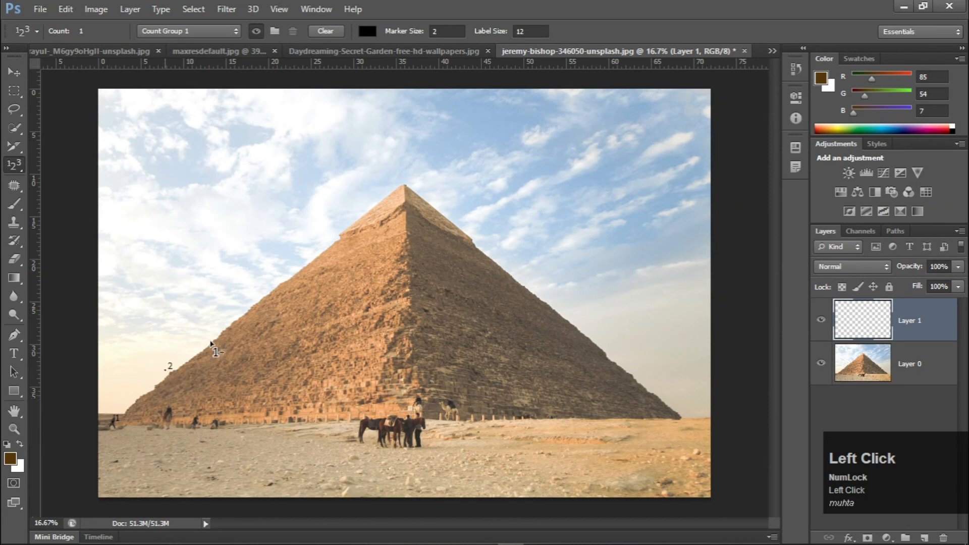
left_click(218, 329)
left_click(283, 277)
left_click(341, 229)
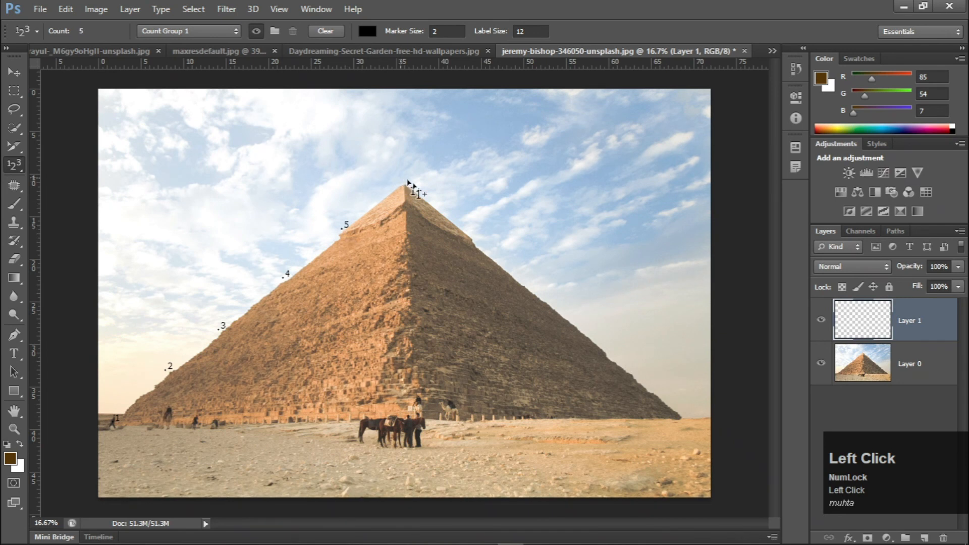
left_click(401, 176)
left_click(467, 222)
left_click(517, 277)
left_click(592, 333)
left_click(648, 379)
left_click(689, 417)
Place count markers 12 to 15 along the pyramid's base, working from right to left.
left_click(585, 417)
left_click(450, 423)
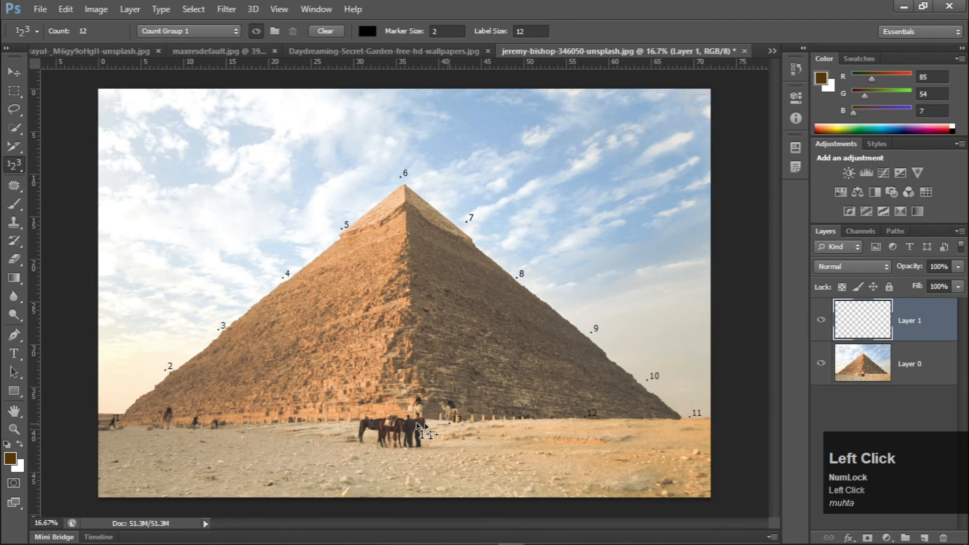
left_click(314, 418)
left_click(188, 425)
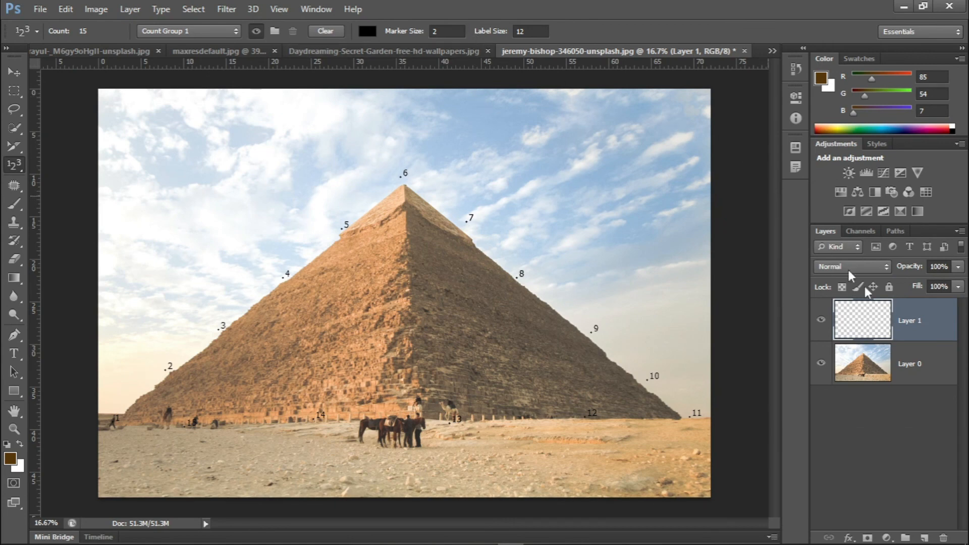
Hide the pyramid photo layer and undo the last four count markers along the base.
left_click(820, 366)
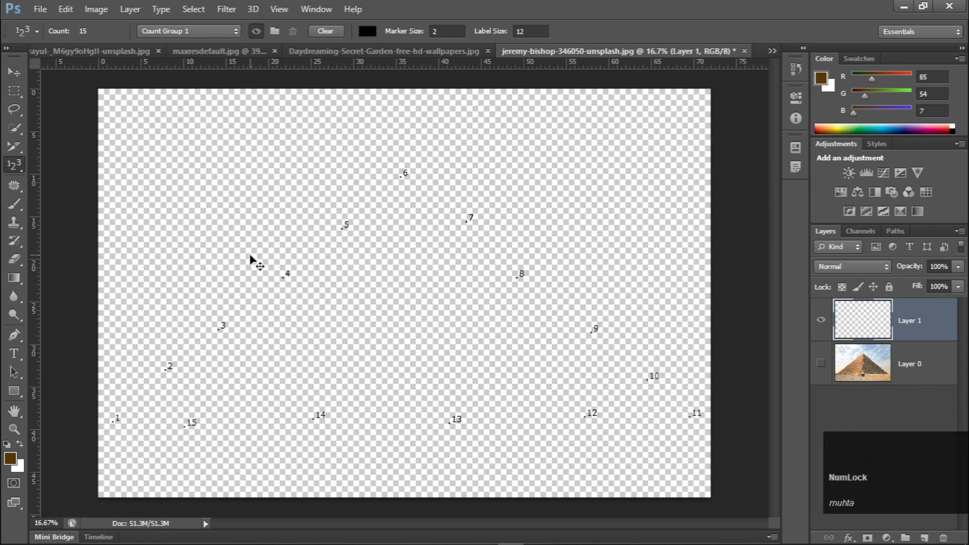
key("ctrl+alt+z")
key("ctrl+alt+z")
key("ctrl+alt+z")
key("ctrl+alt+z")
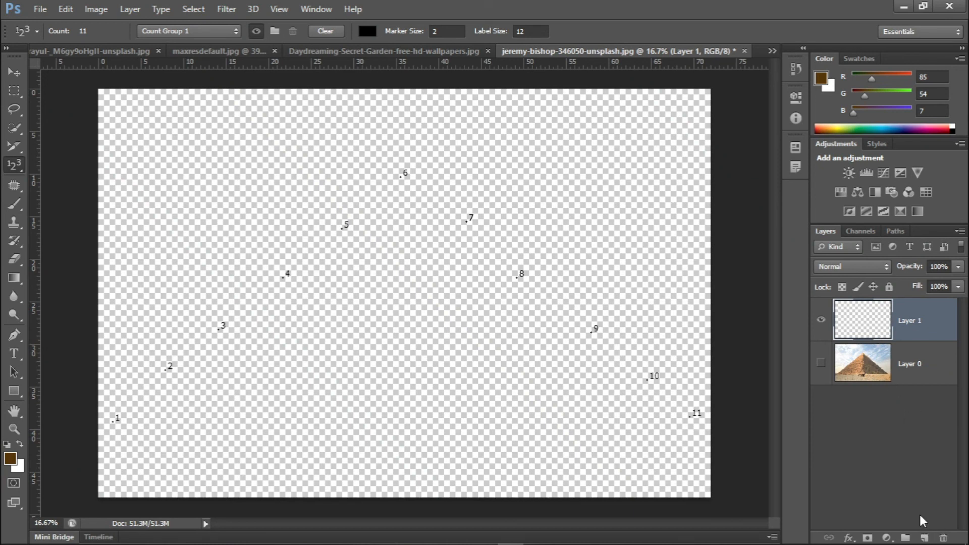
right_click(14, 90)
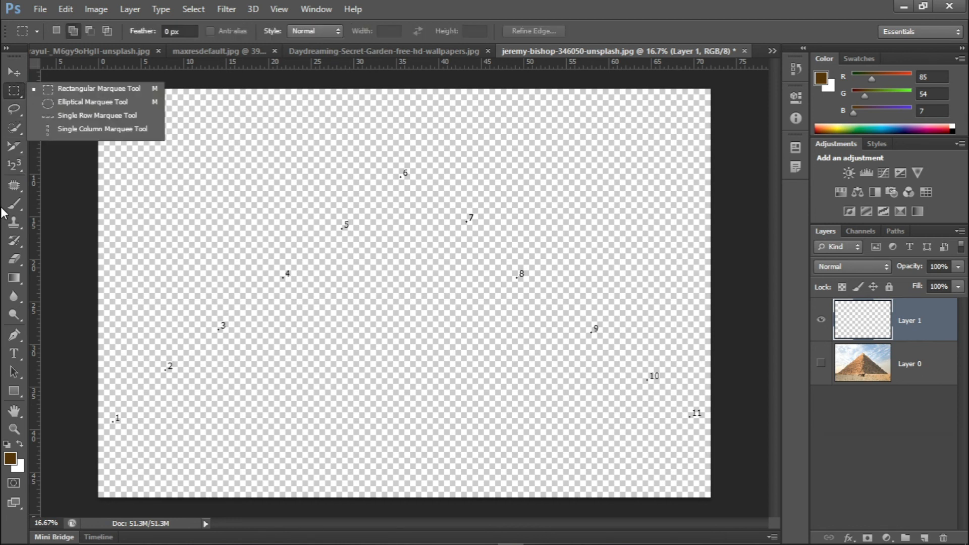
right_click(12, 112)
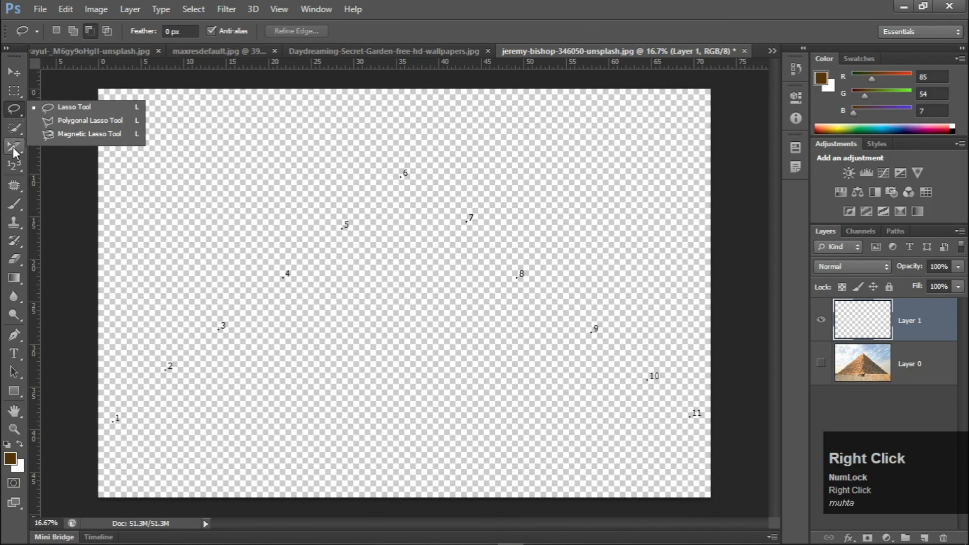
right_click(16, 127)
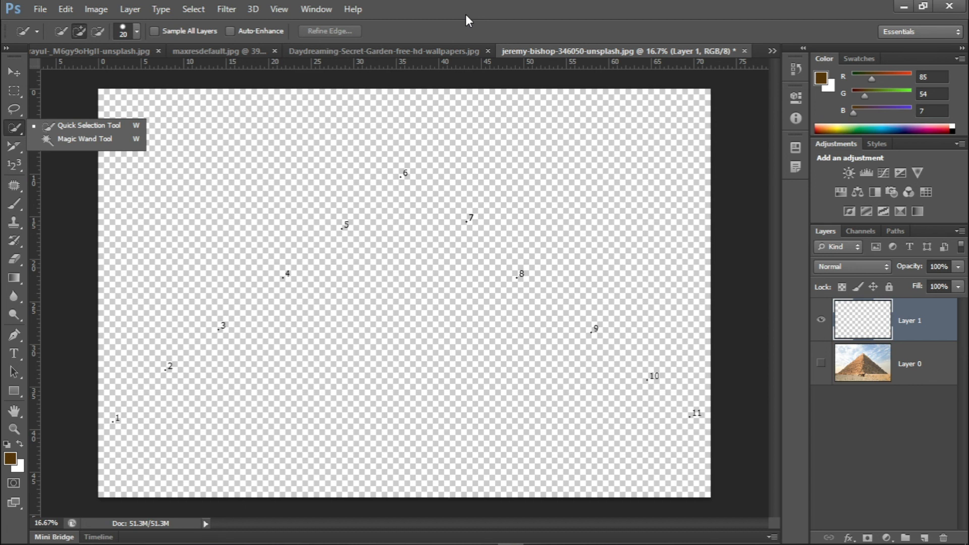
left_click(521, 1)
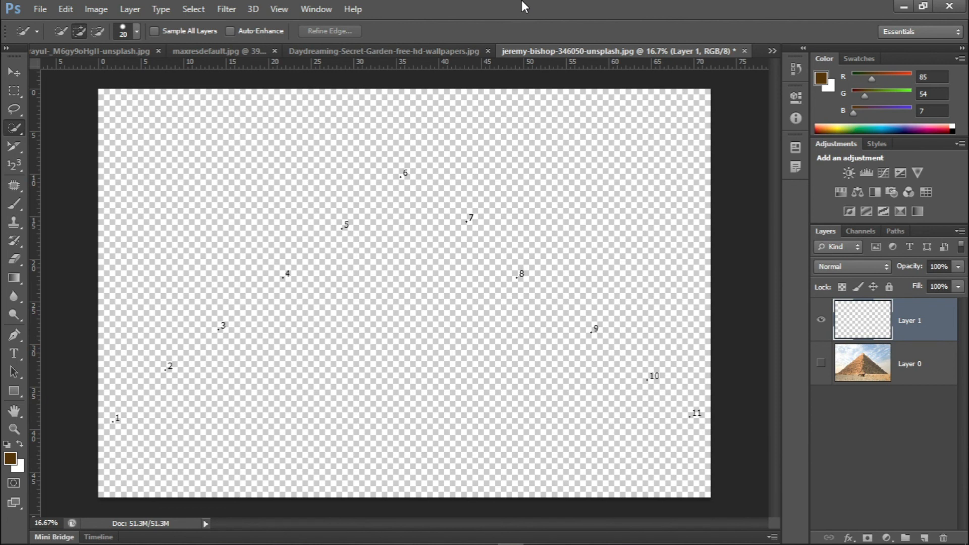
mouse_move(432, 536)
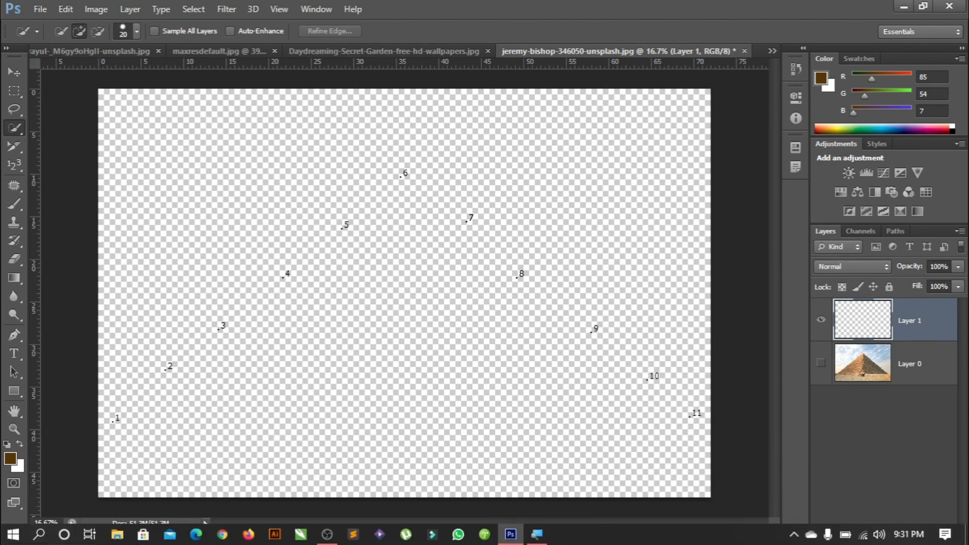